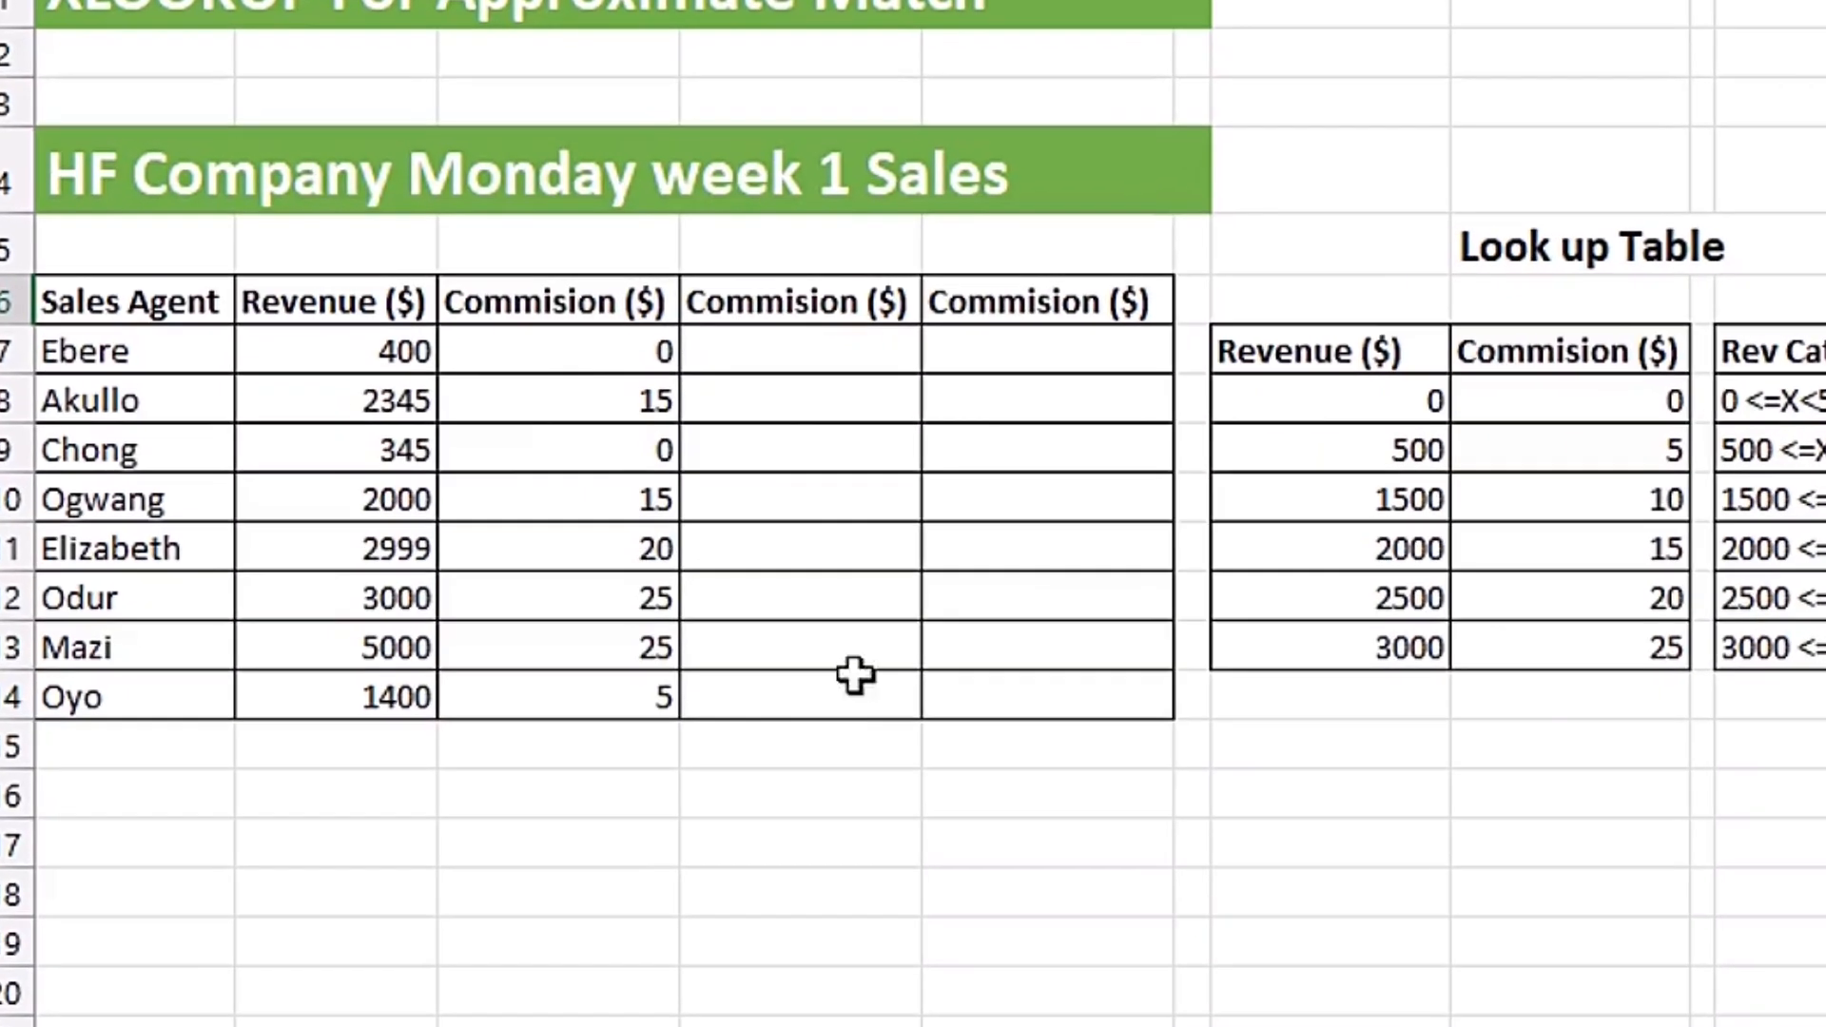
Inspect the VLOOKUP formula in the first commission column's cell C7 and leave it as it is.
{"action": "left_click", "coordinate": [513, 344]}
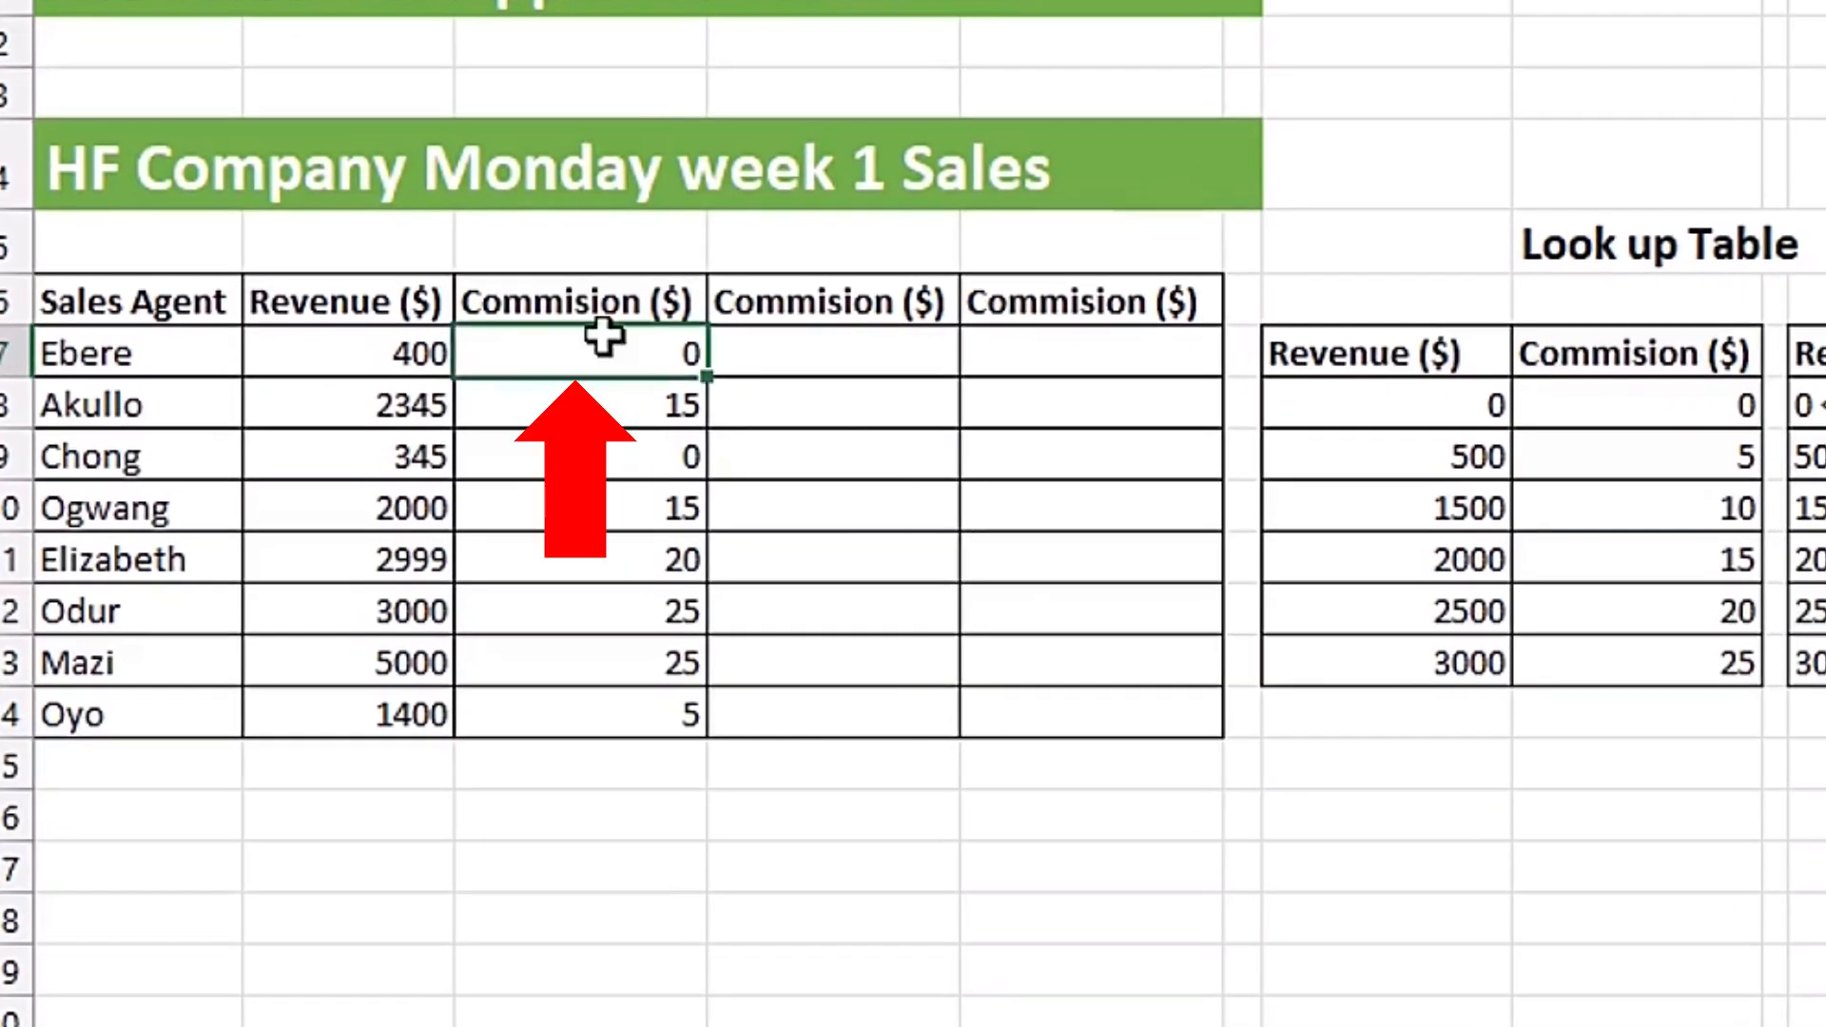
{"action": "double_click", "coordinate": [588, 358]}
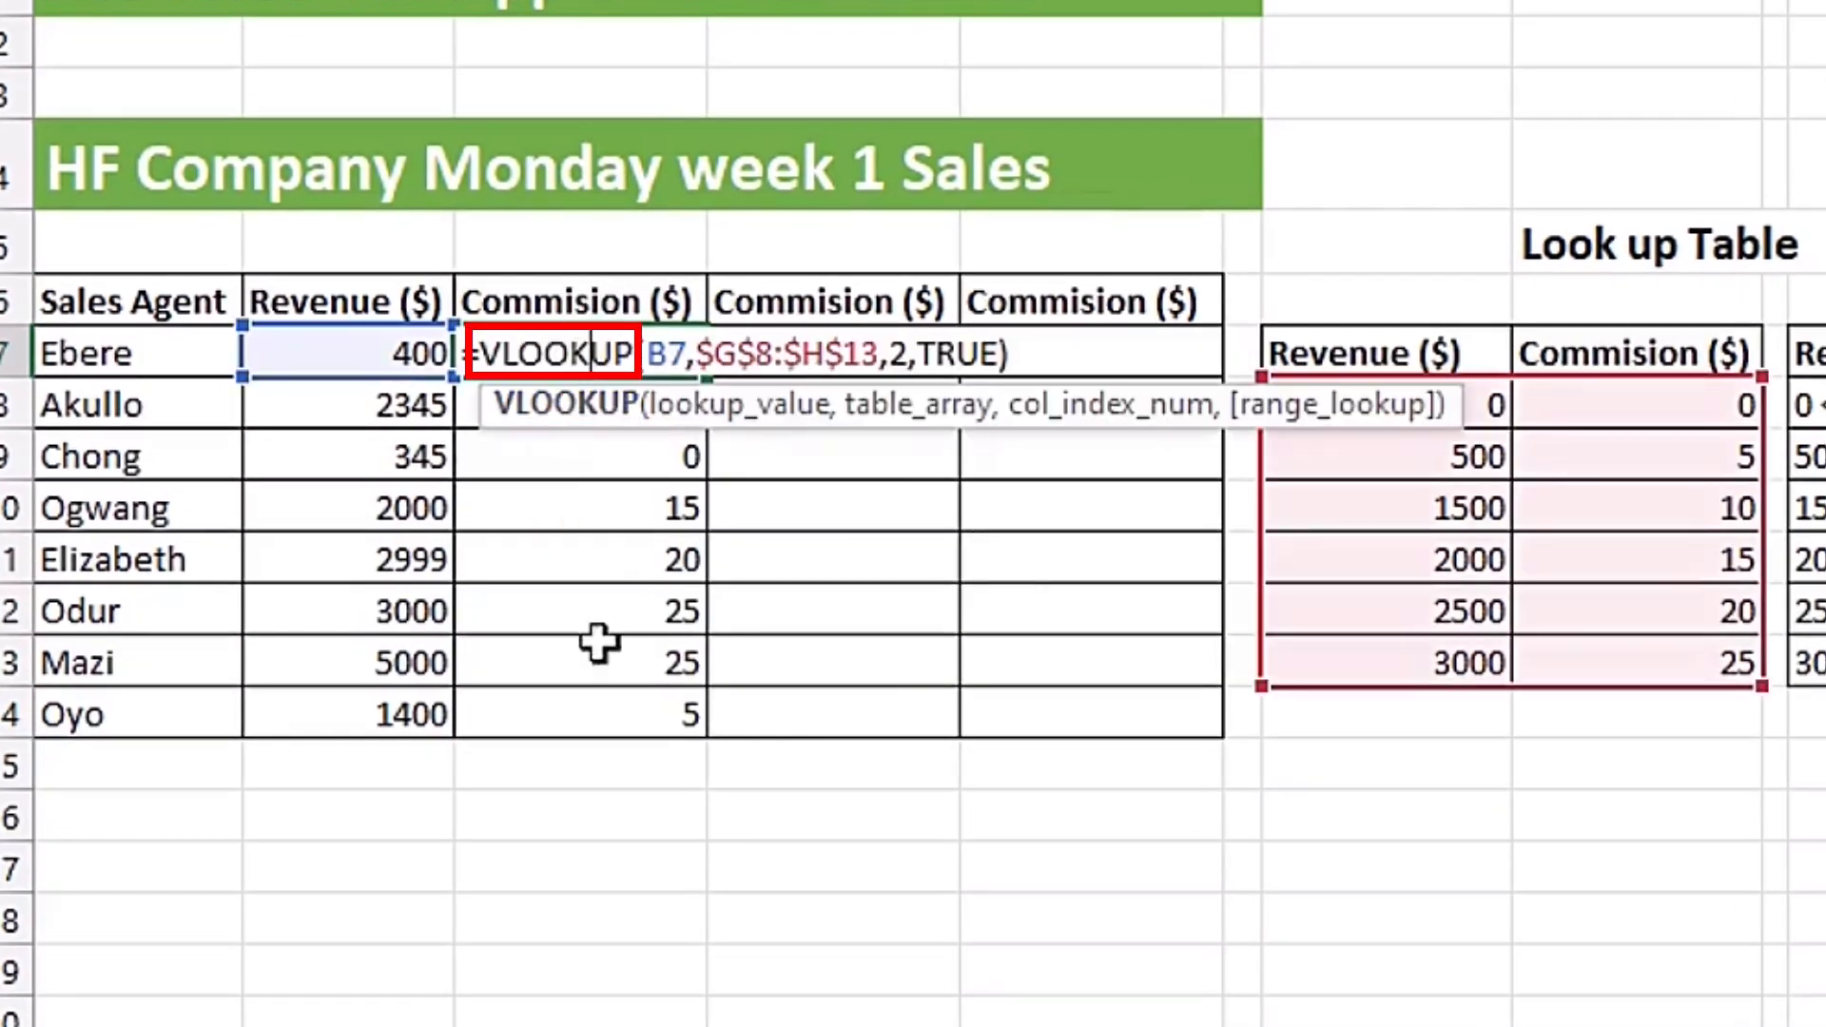
{"action": "key", "text": "Escape"}
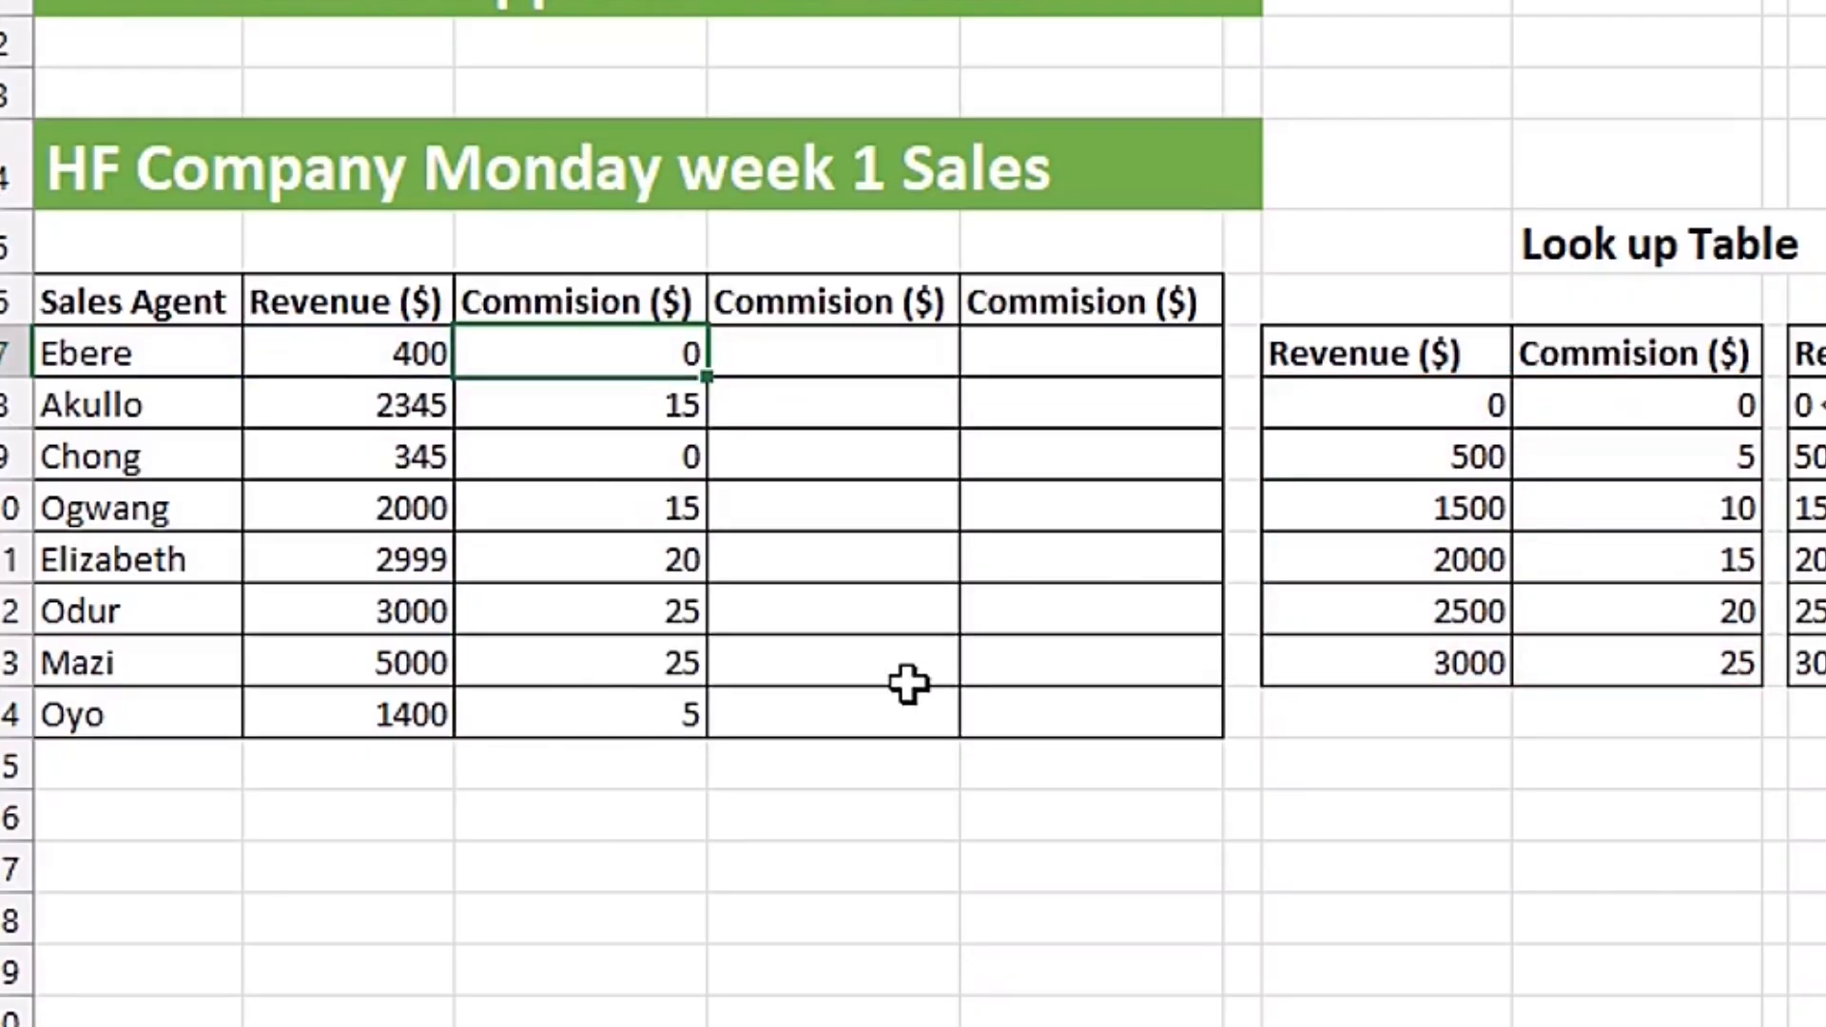
Start an XLOOKUP formula in D7 with the revenue in B7 as the lookup value.
{"action": "left_click", "coordinate": [824, 355]}
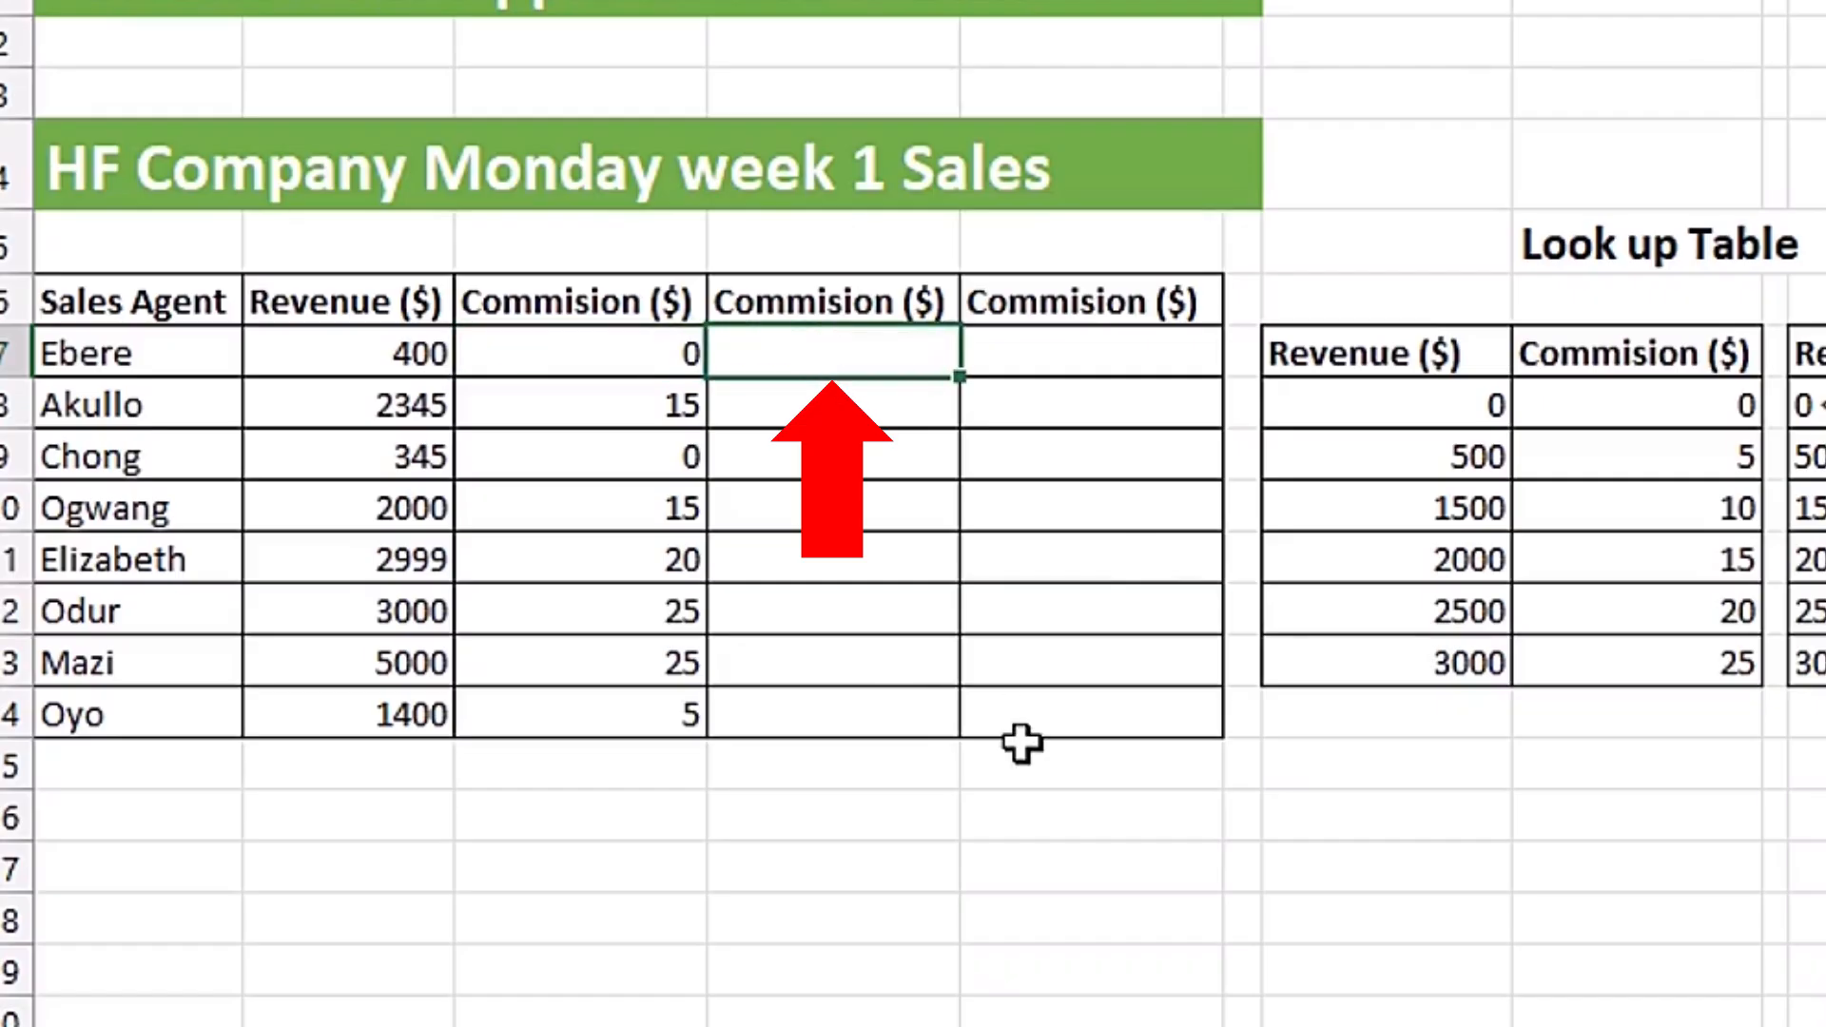
{"action": "type", "text": "="}
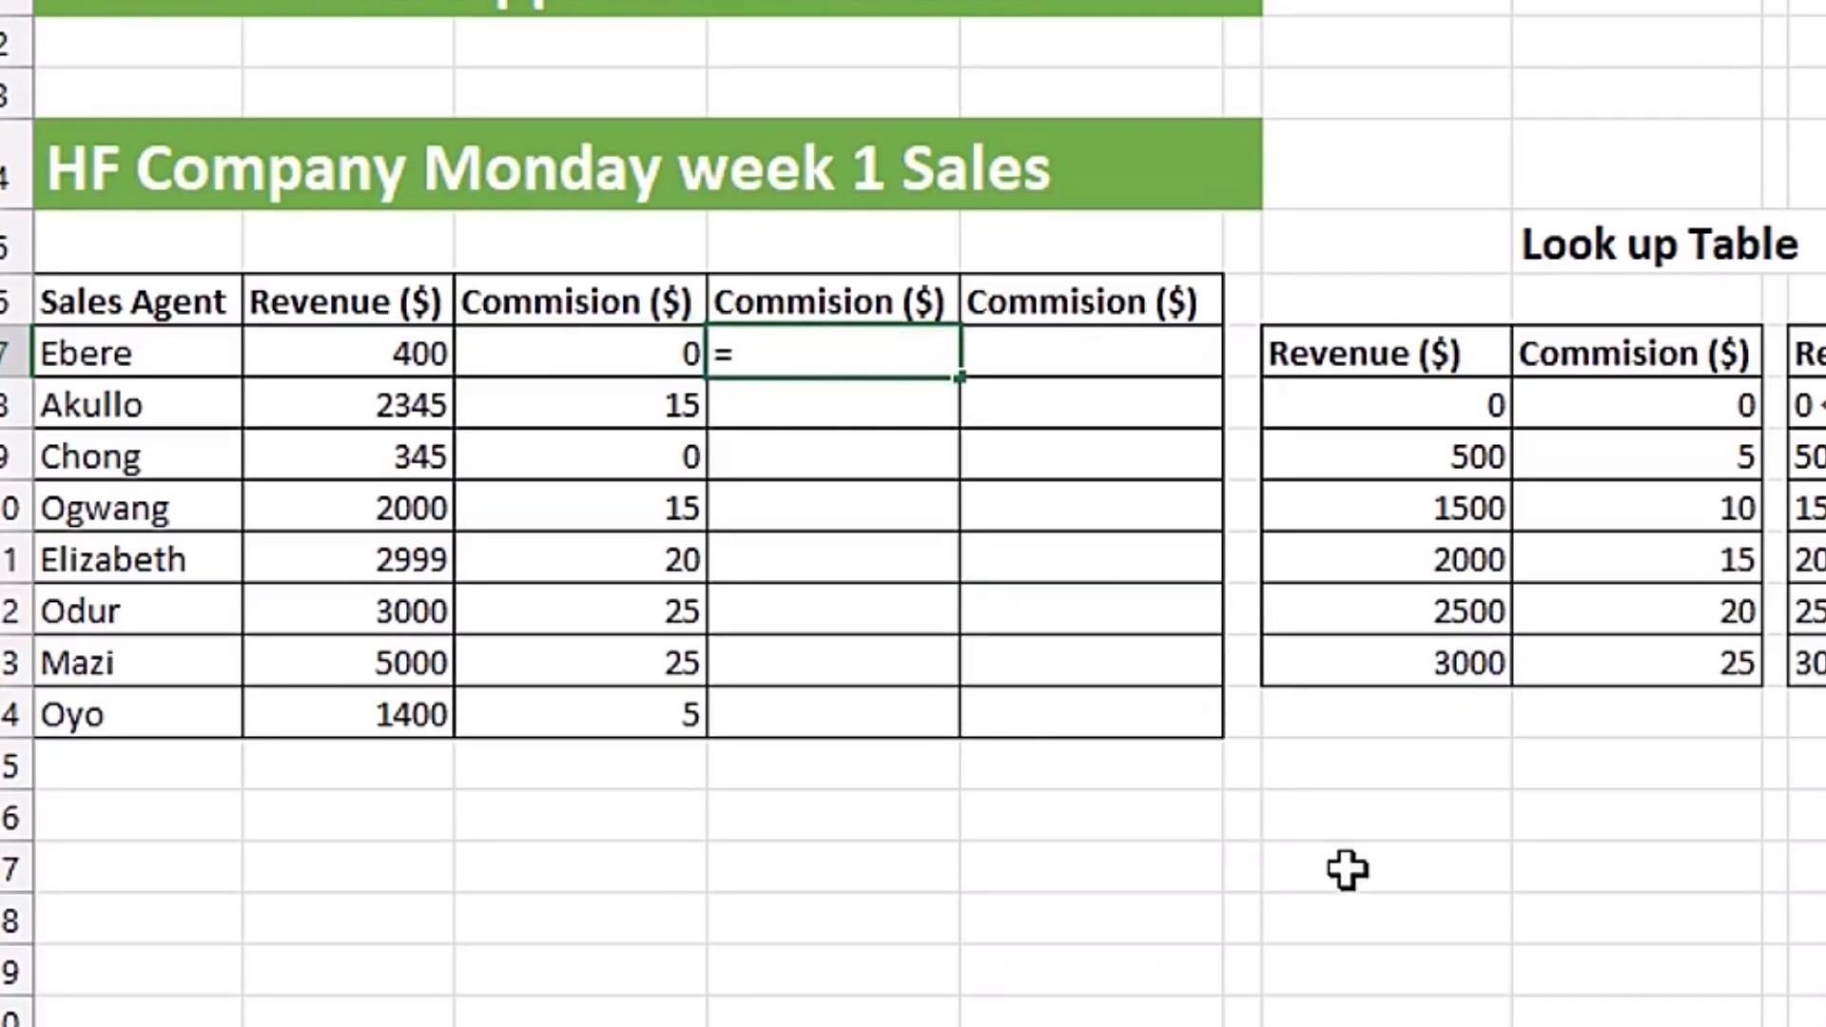
{"action": "type", "text": "xl"}
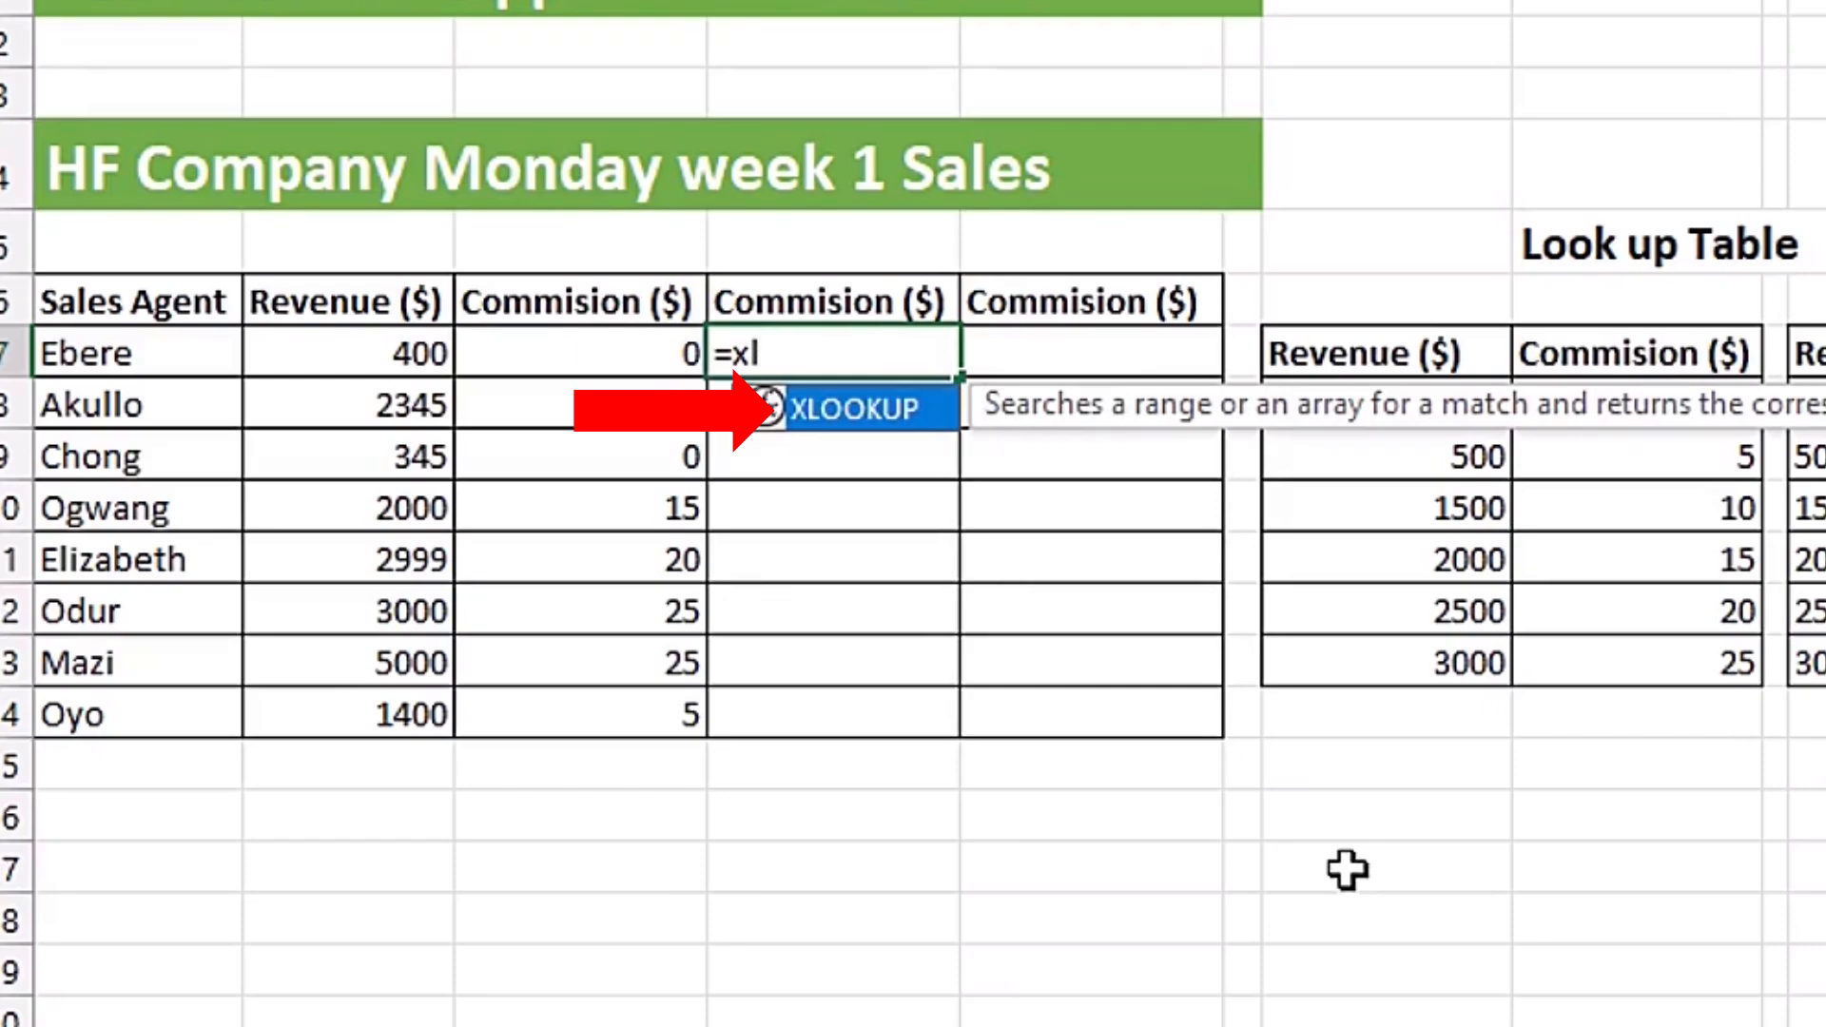
{"action": "key", "text": "Tab"}
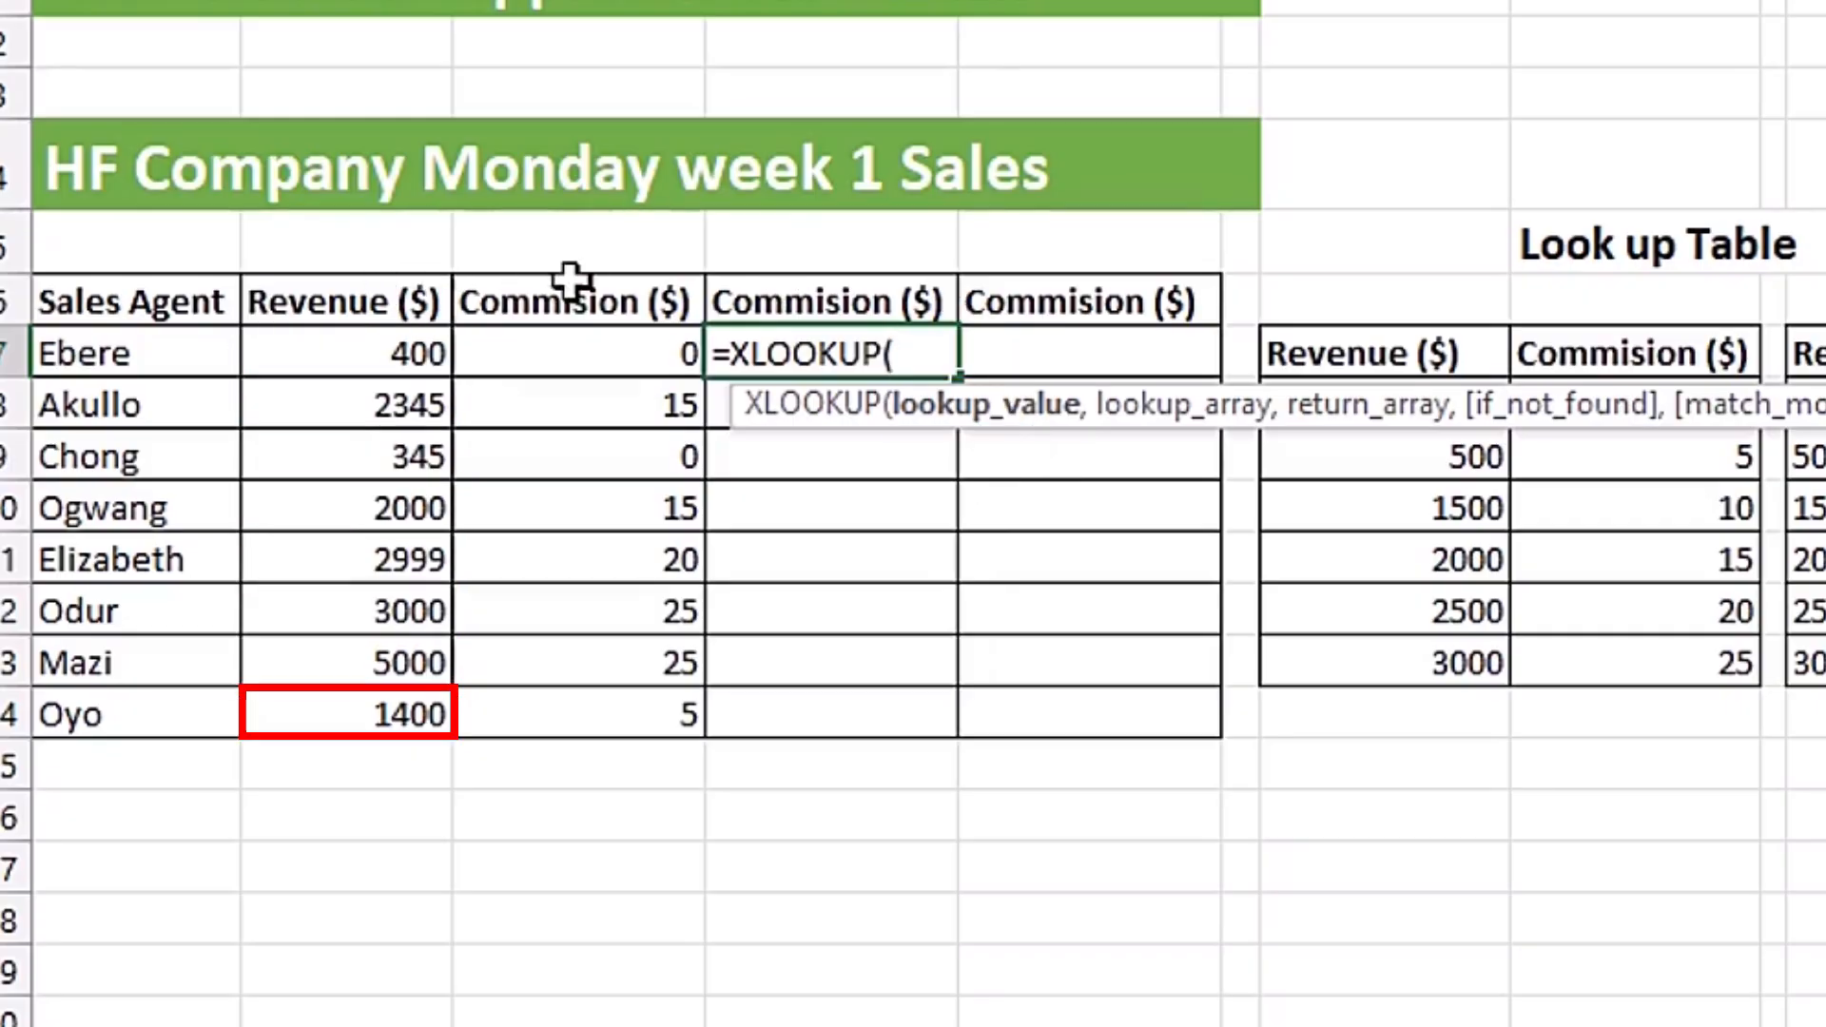
{"action": "left_click", "coordinate": [307, 353]}
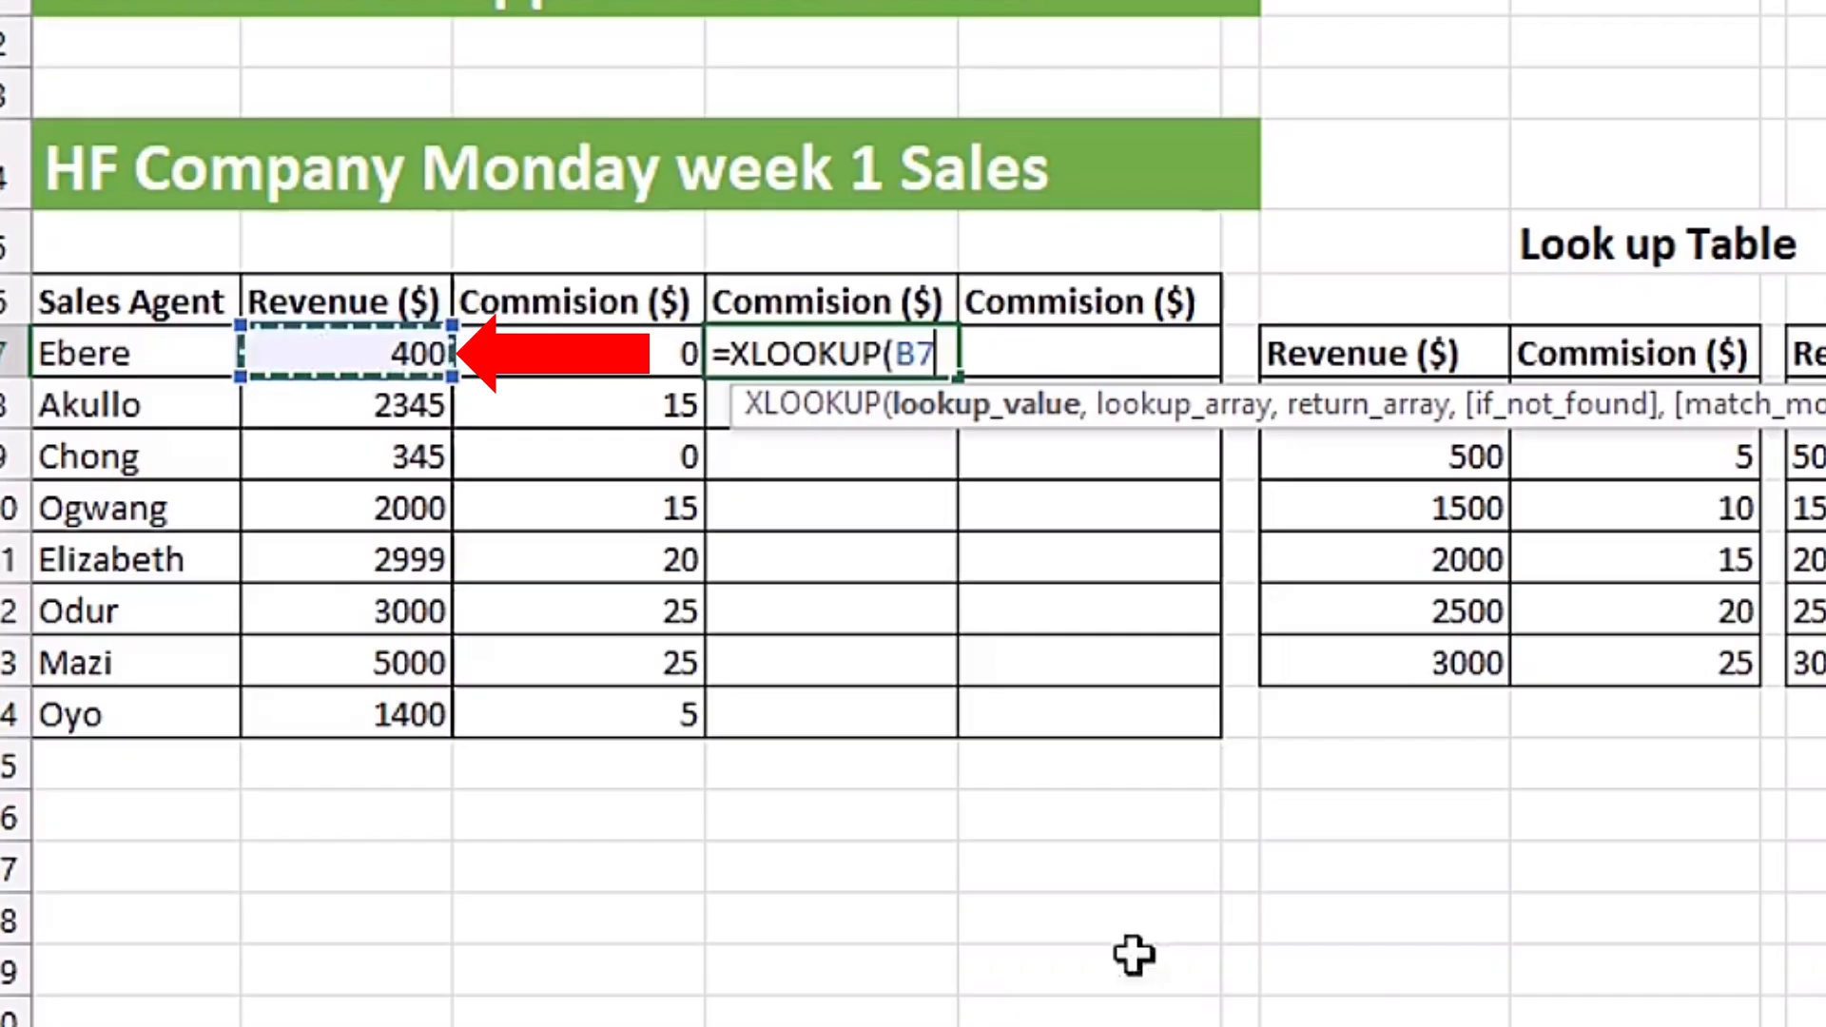
{"action": "type", "text": ","}
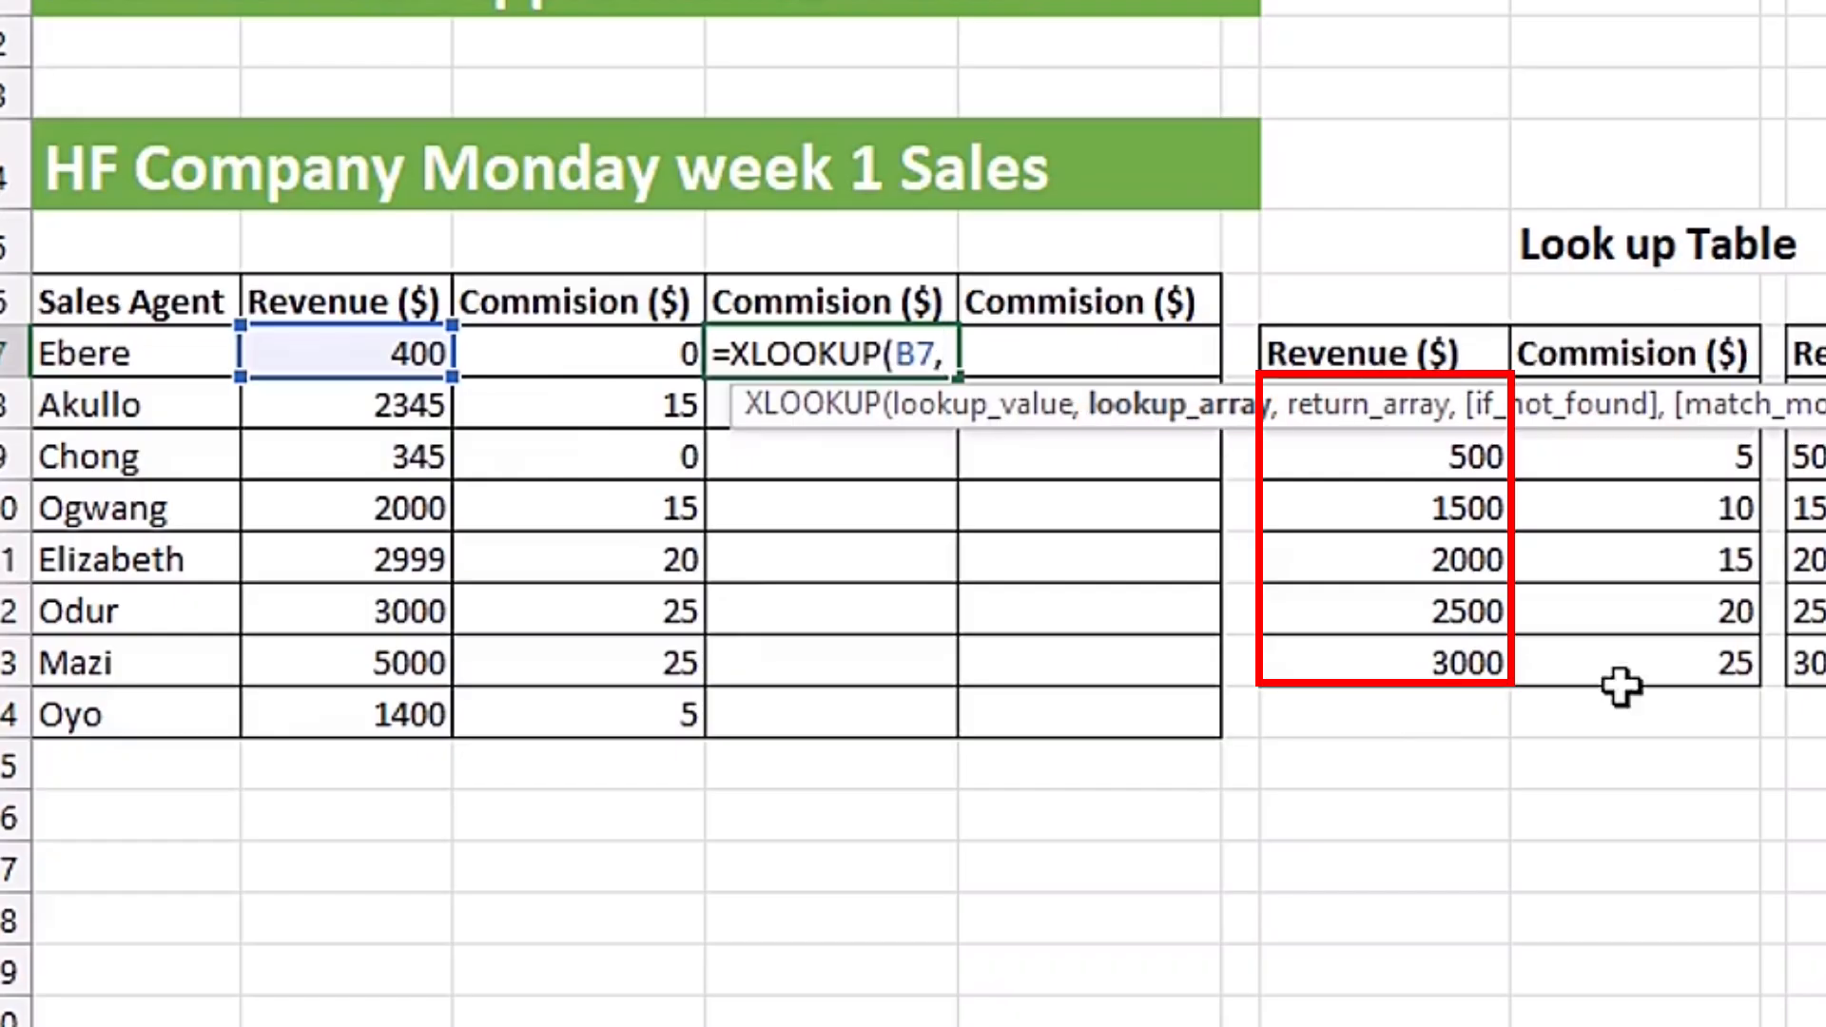
Add the absolute ranges $G$8:$G$13 as the lookup array and $H$8:$H$13 as the return array of the D7 formula.
{"action": "left_click_drag", "start_coordinate": [1447, 654], "coordinate": [1438, 403]}
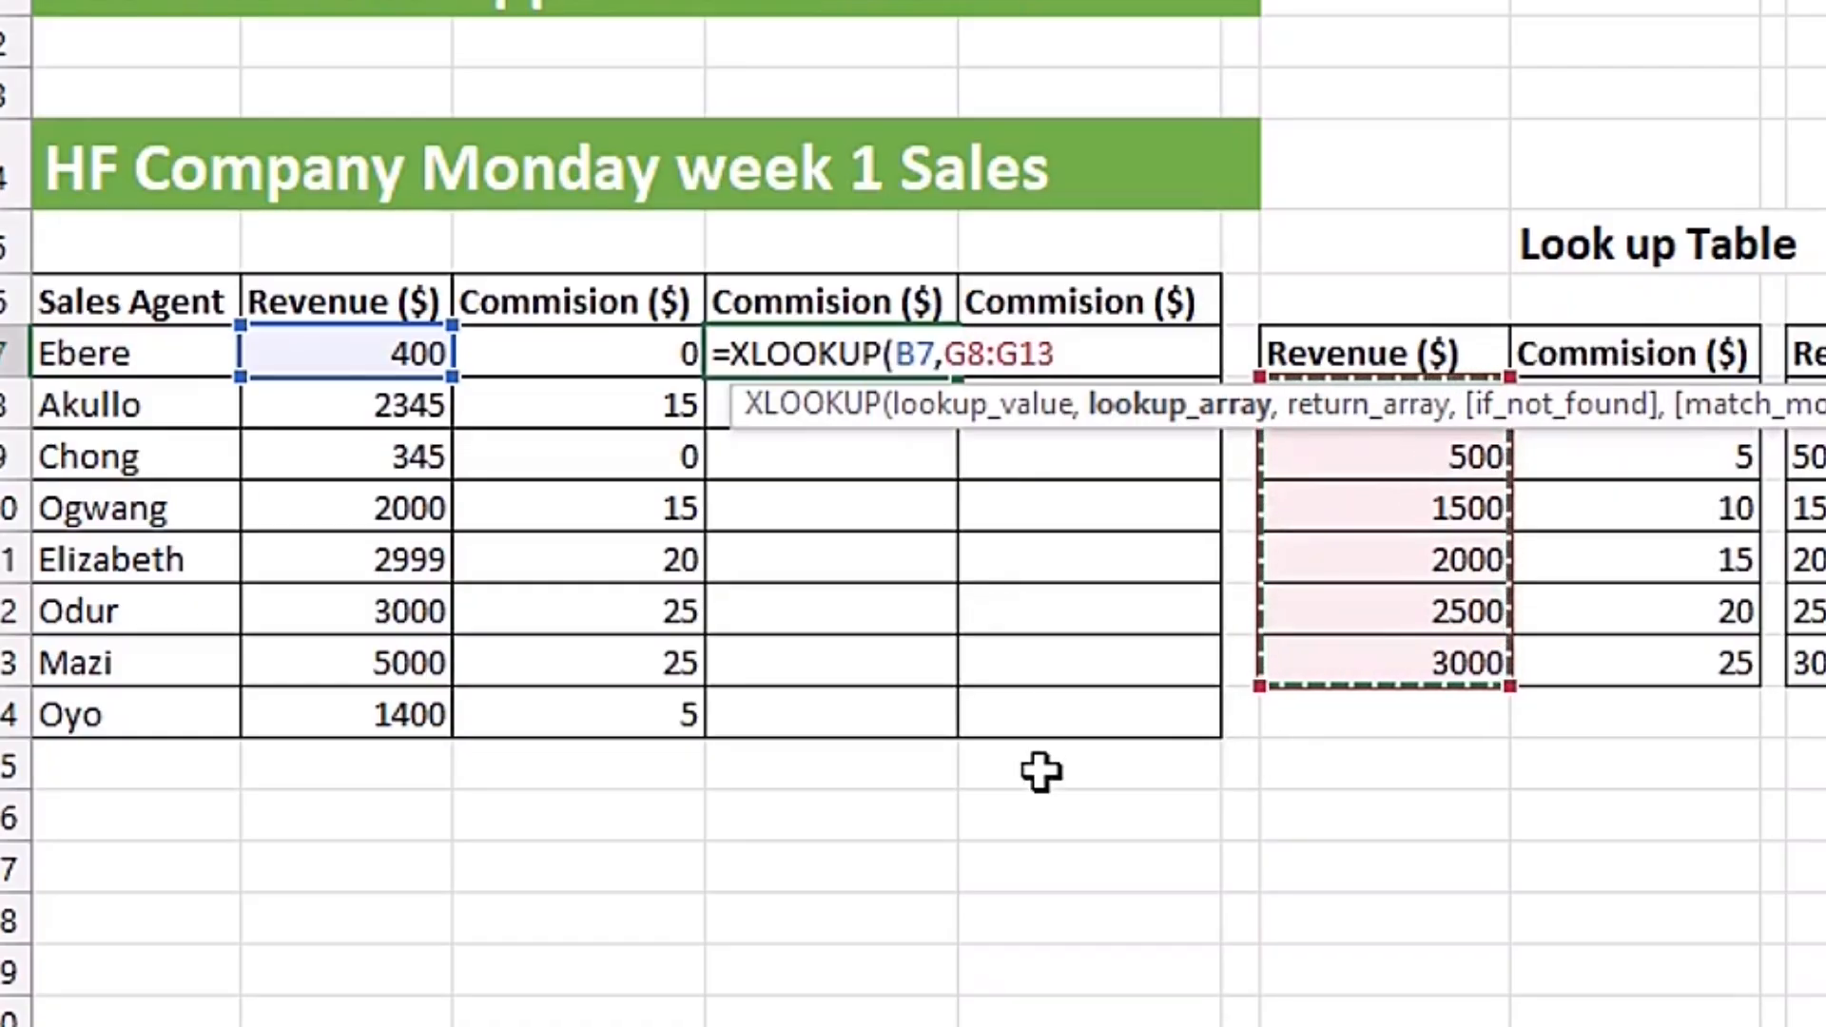
{"action": "key", "text": "F4"}
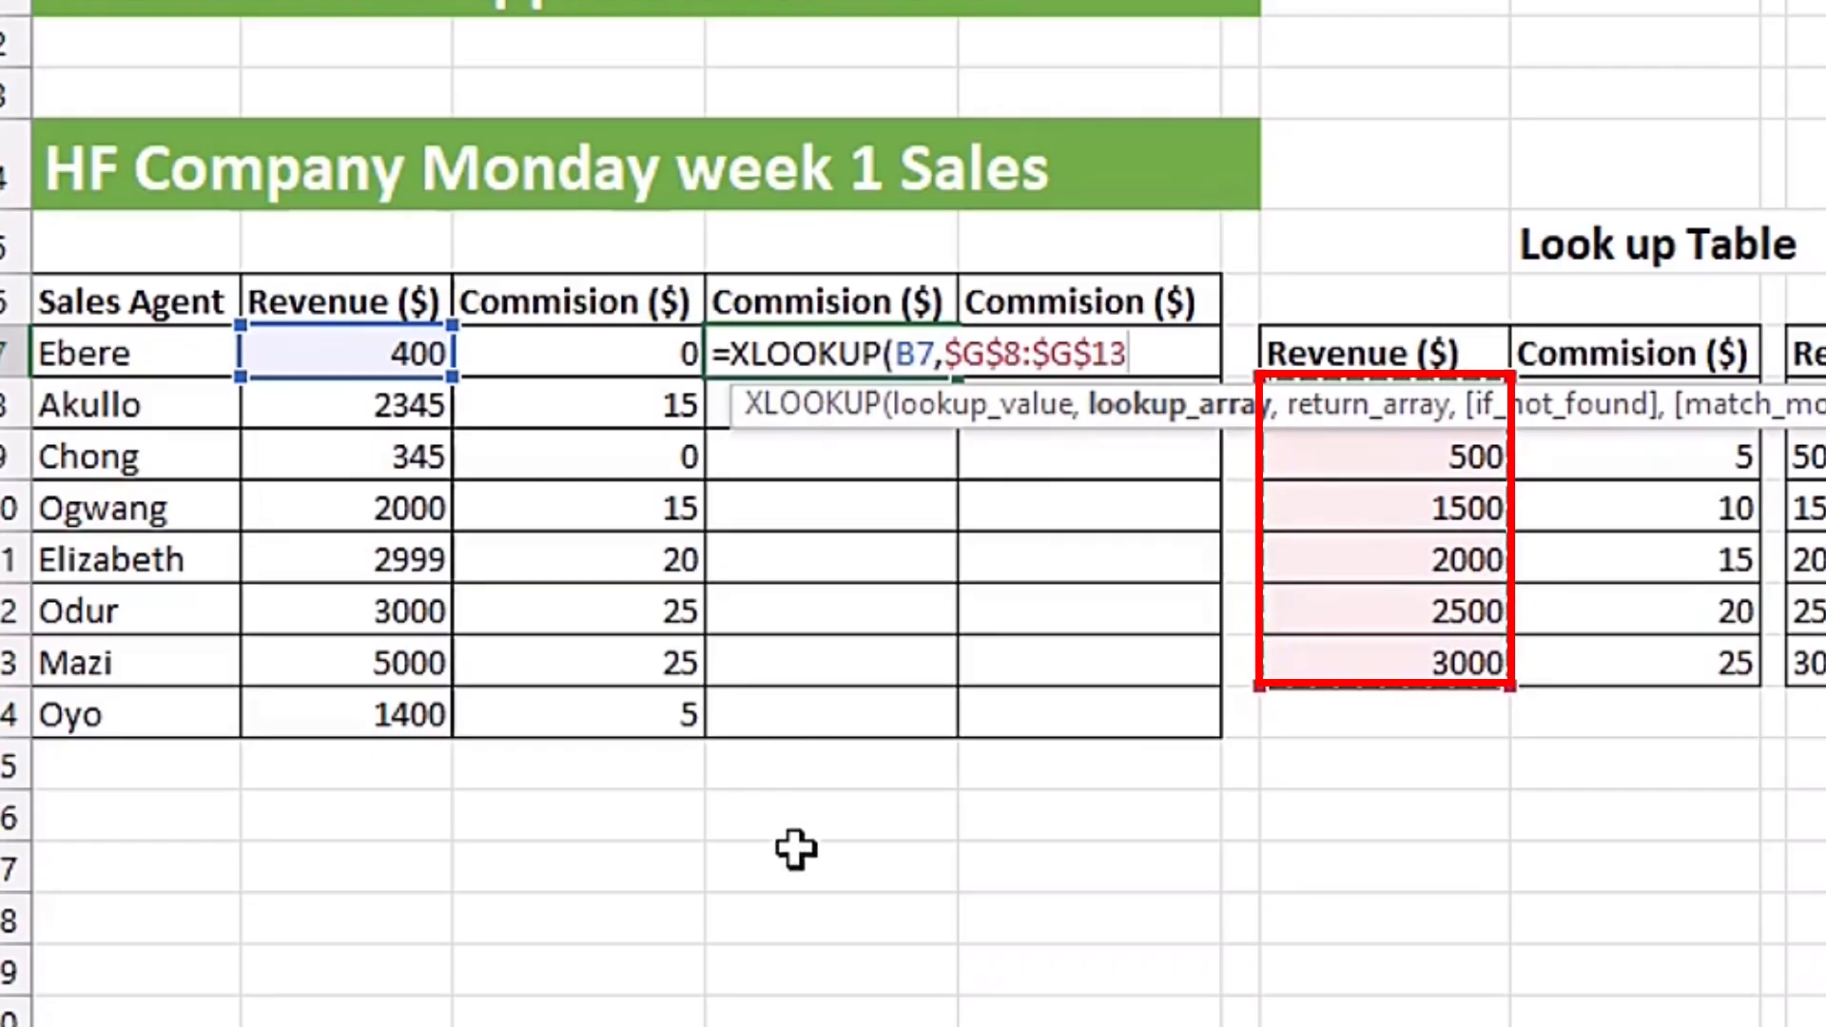
{"action": "type", "text": ","}
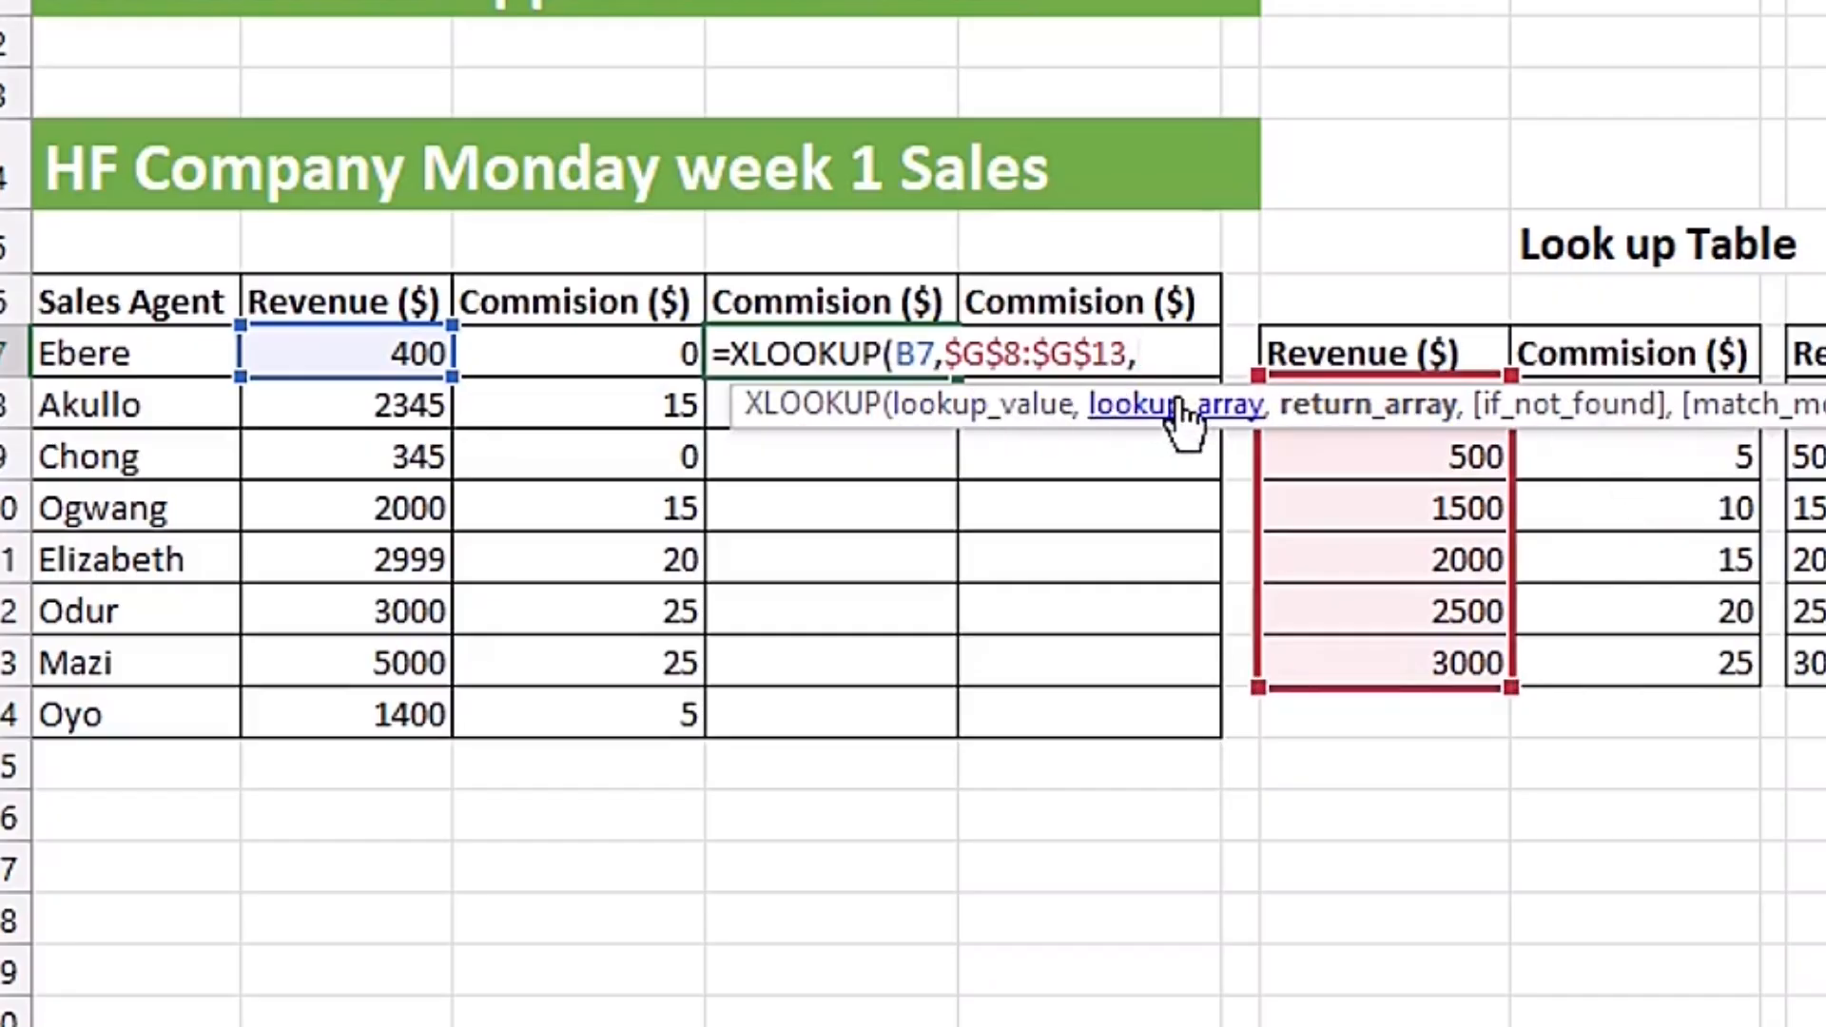
{"action": "left_click_drag", "start_coordinate": [1601, 668], "coordinate": [1630, 391]}
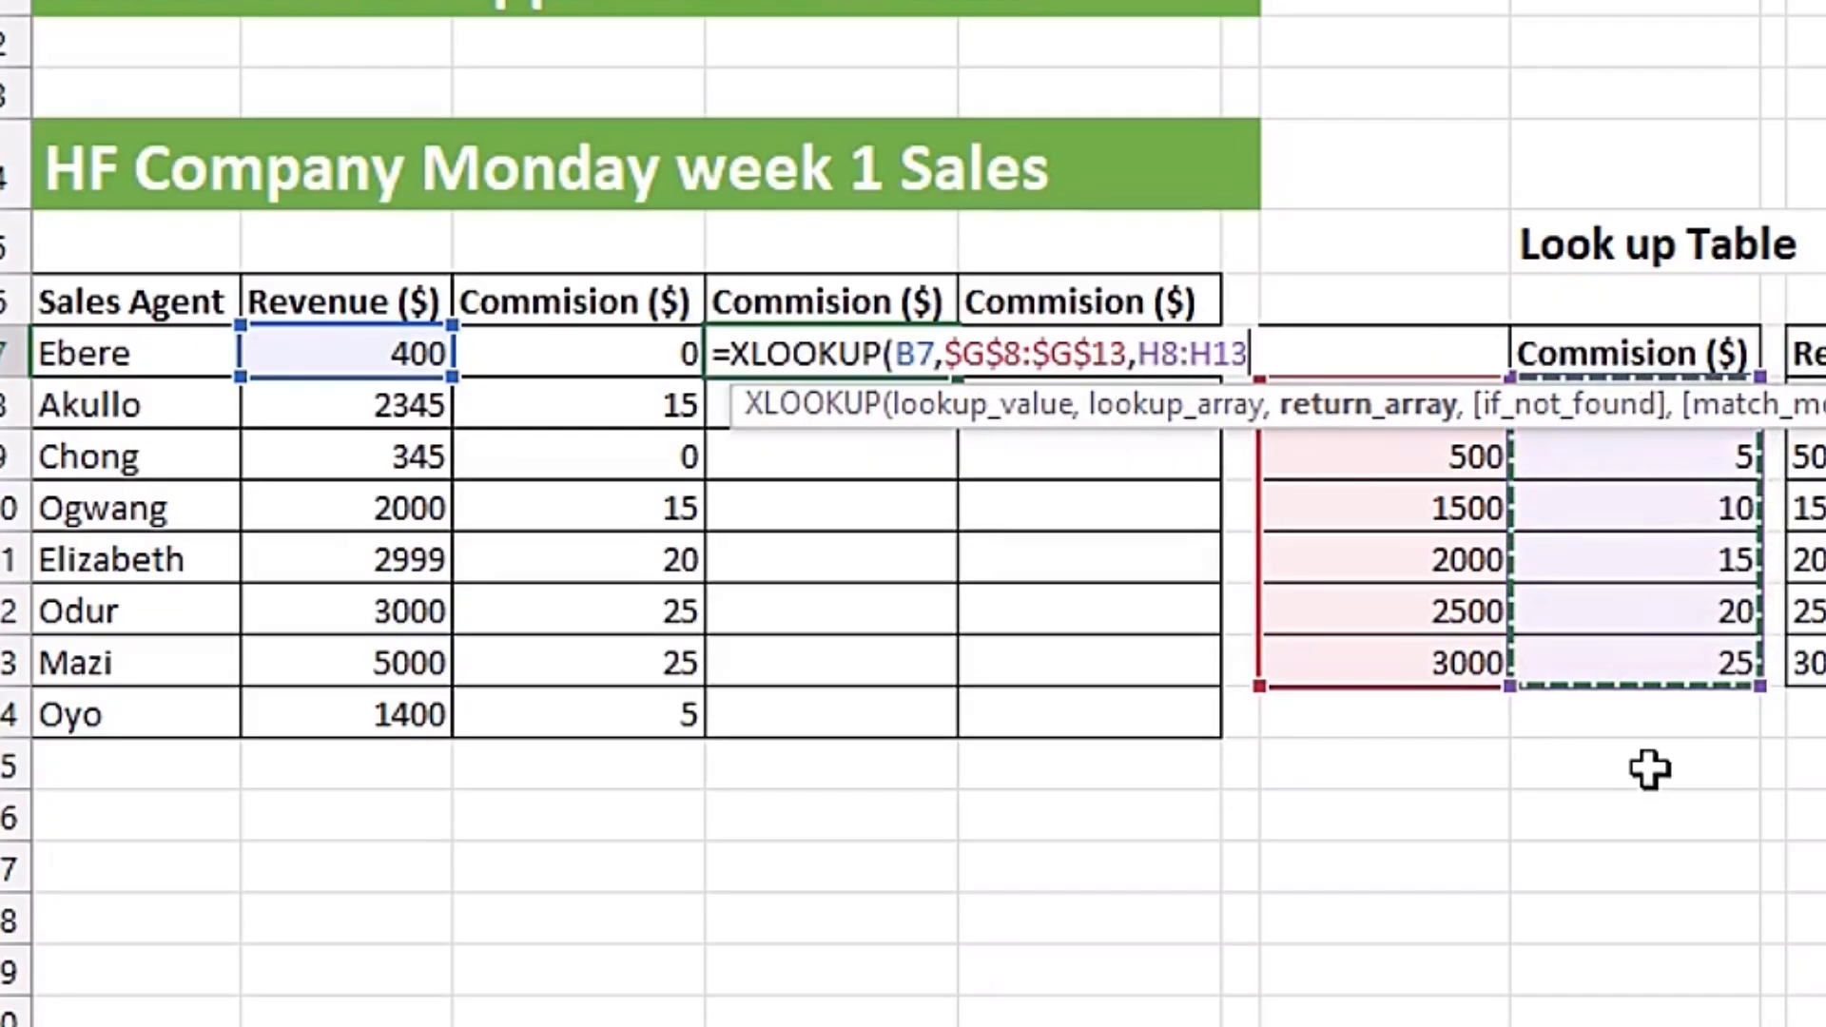
{"action": "key", "text": "F4"}
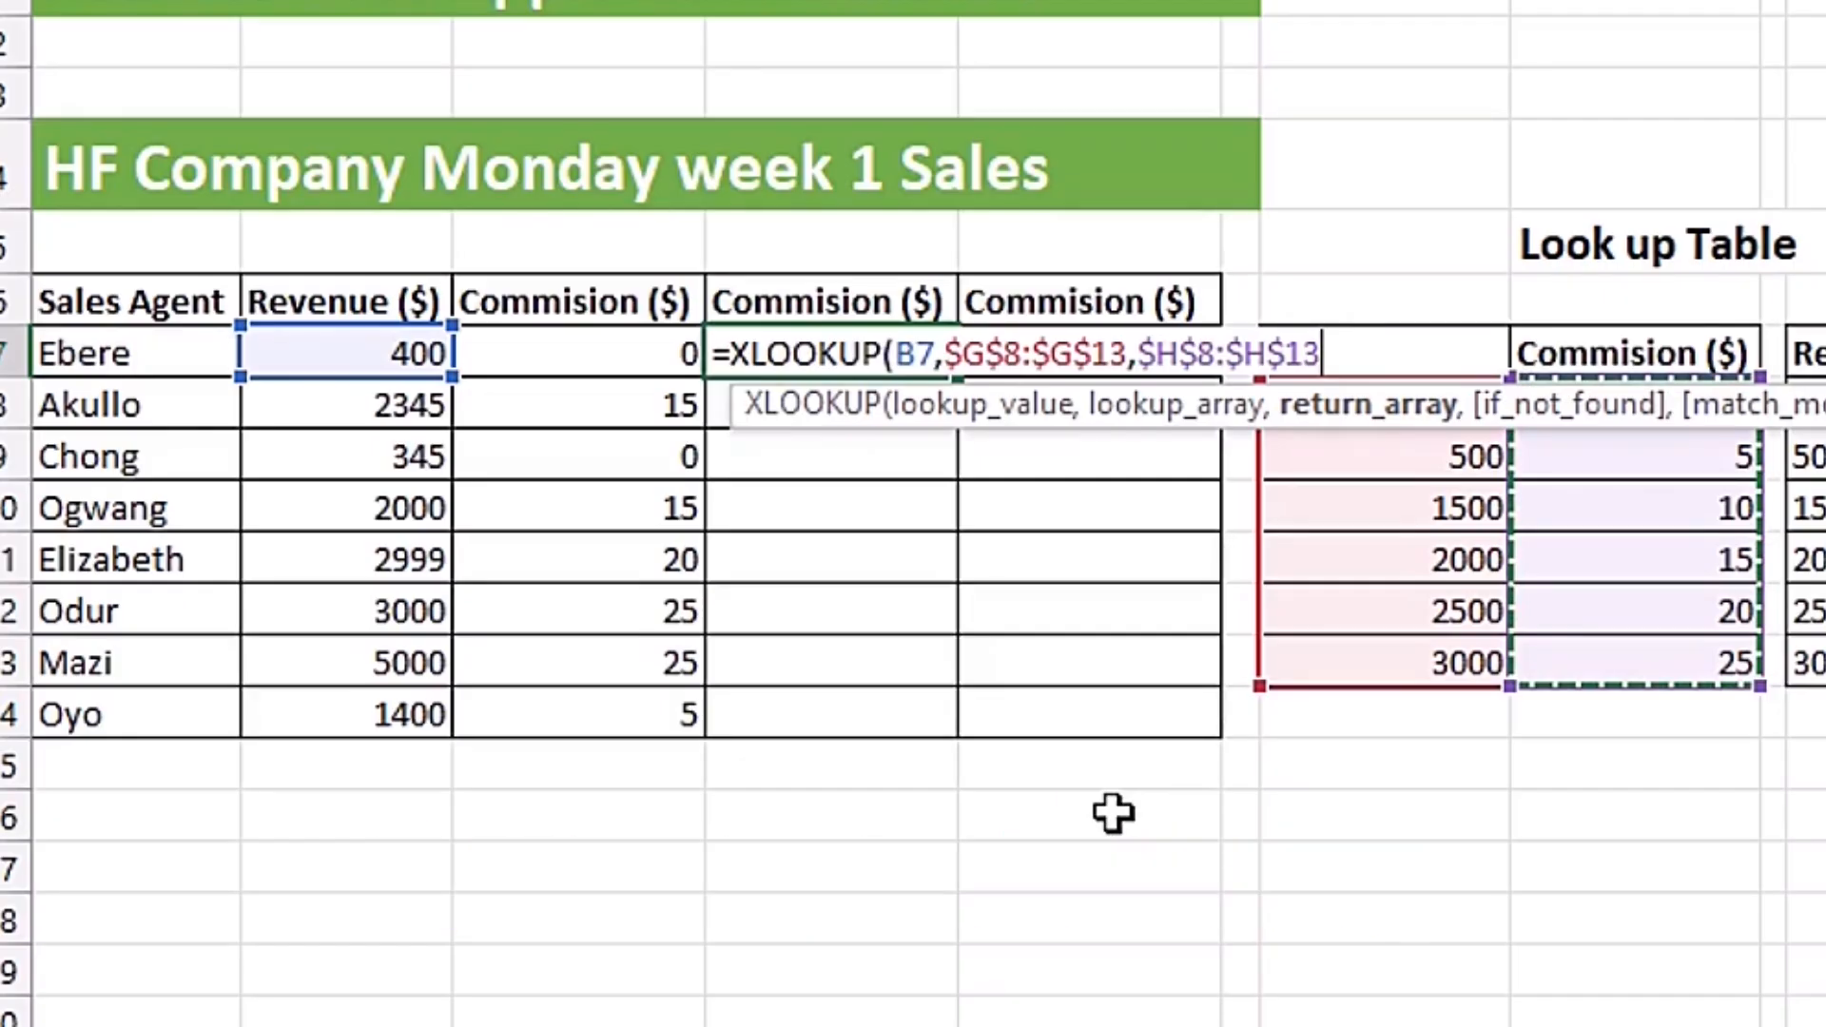
Complete the D7 formula with if_not_found omitted and match mode -1 (exact match or next smaller item), and fill it down to D14.
{"action": "type", "text": ","}
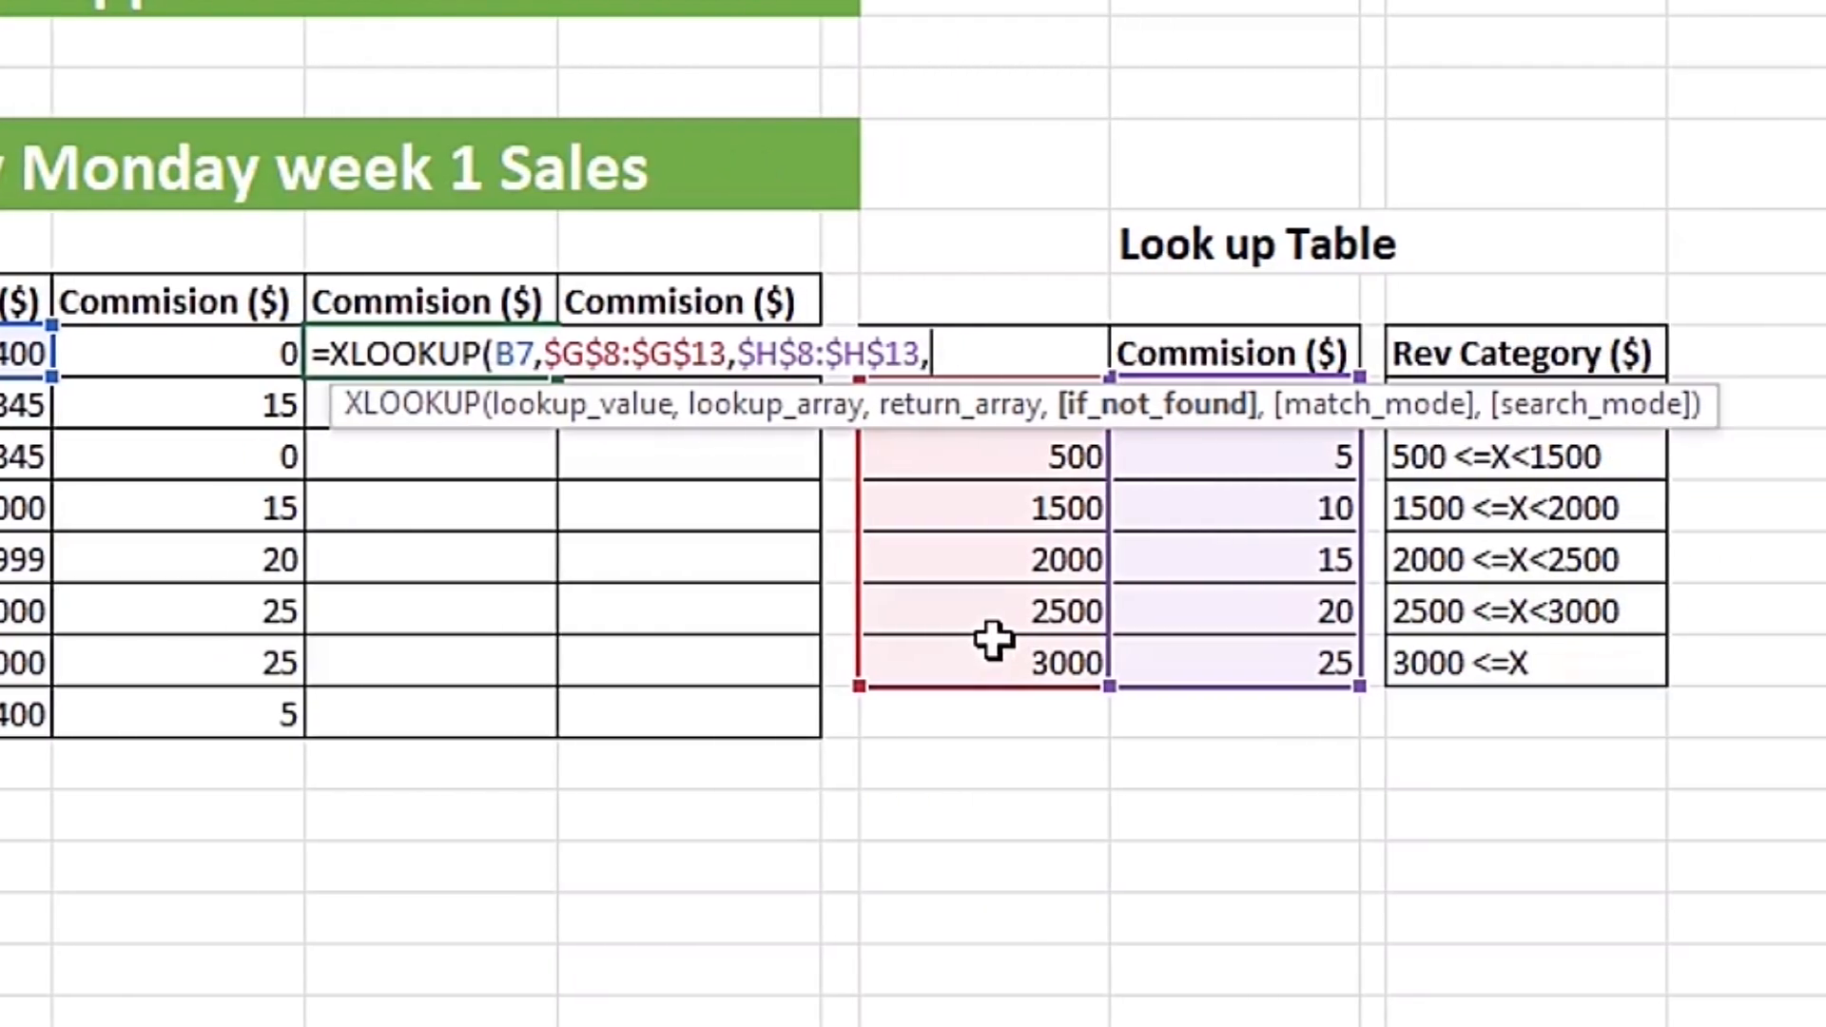
{"action": "type", "text": ","}
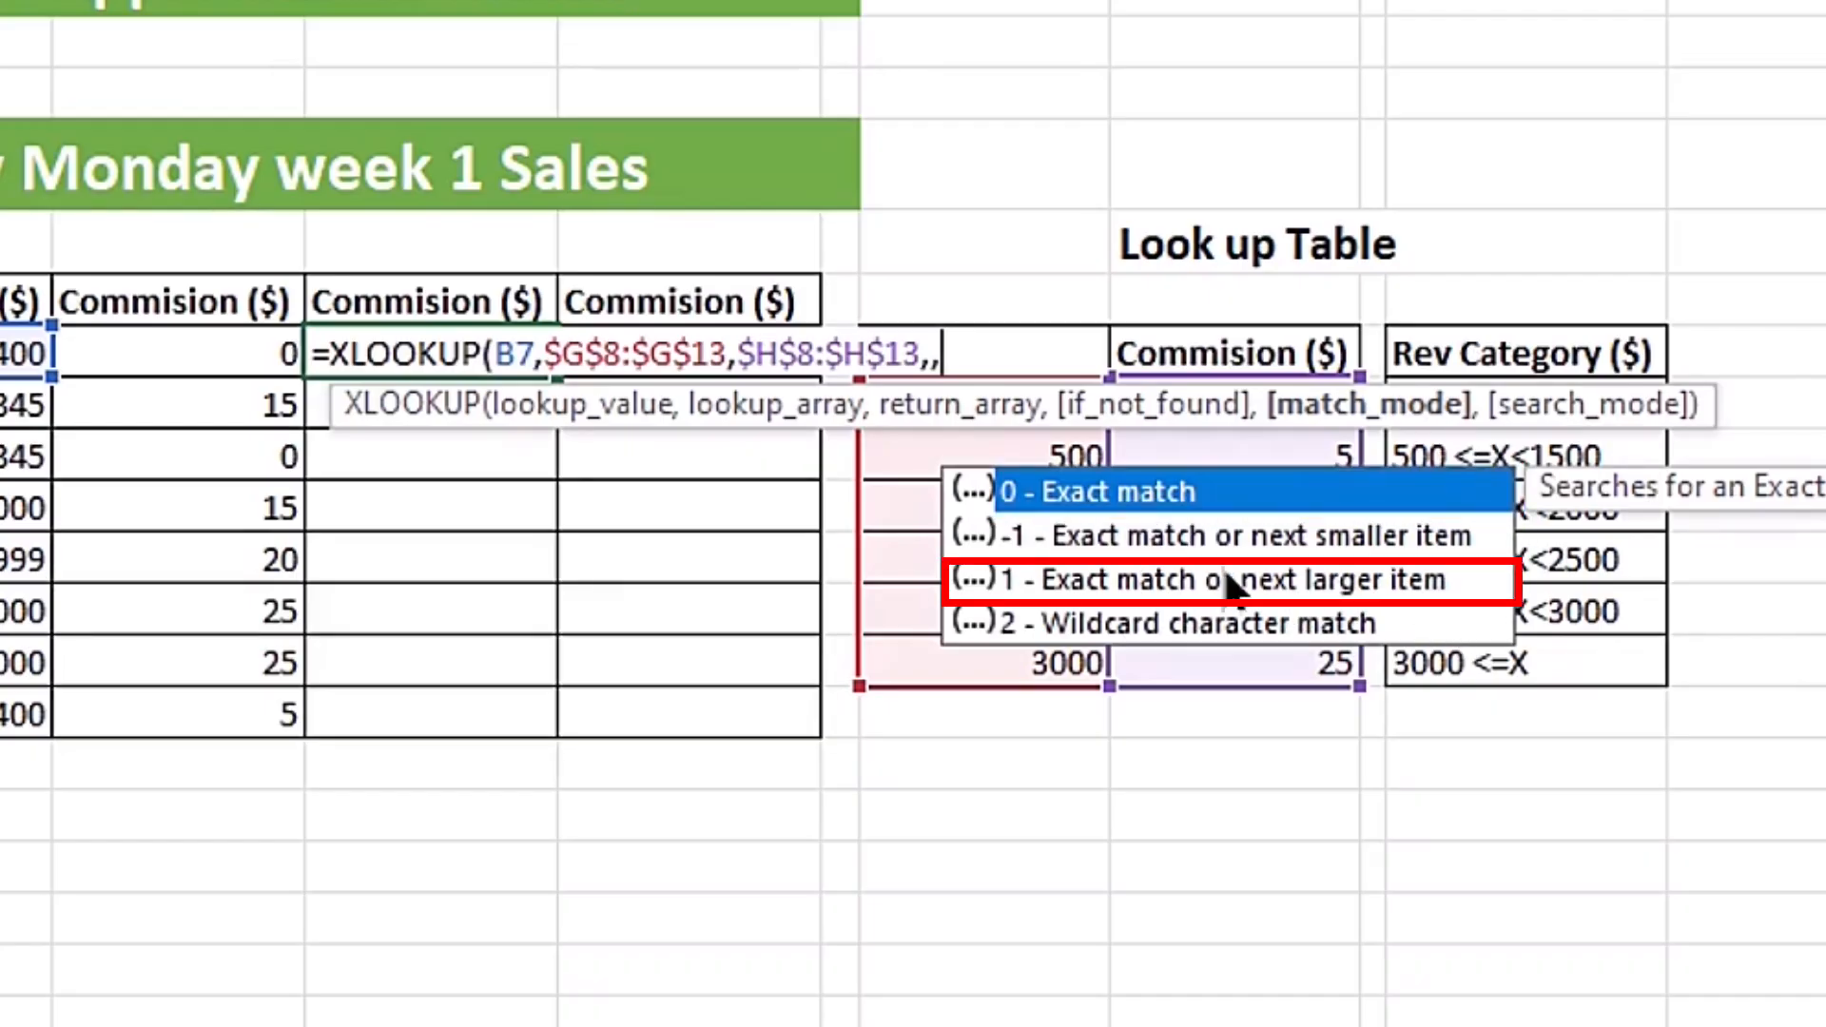
{"action": "key", "text": "Down"}
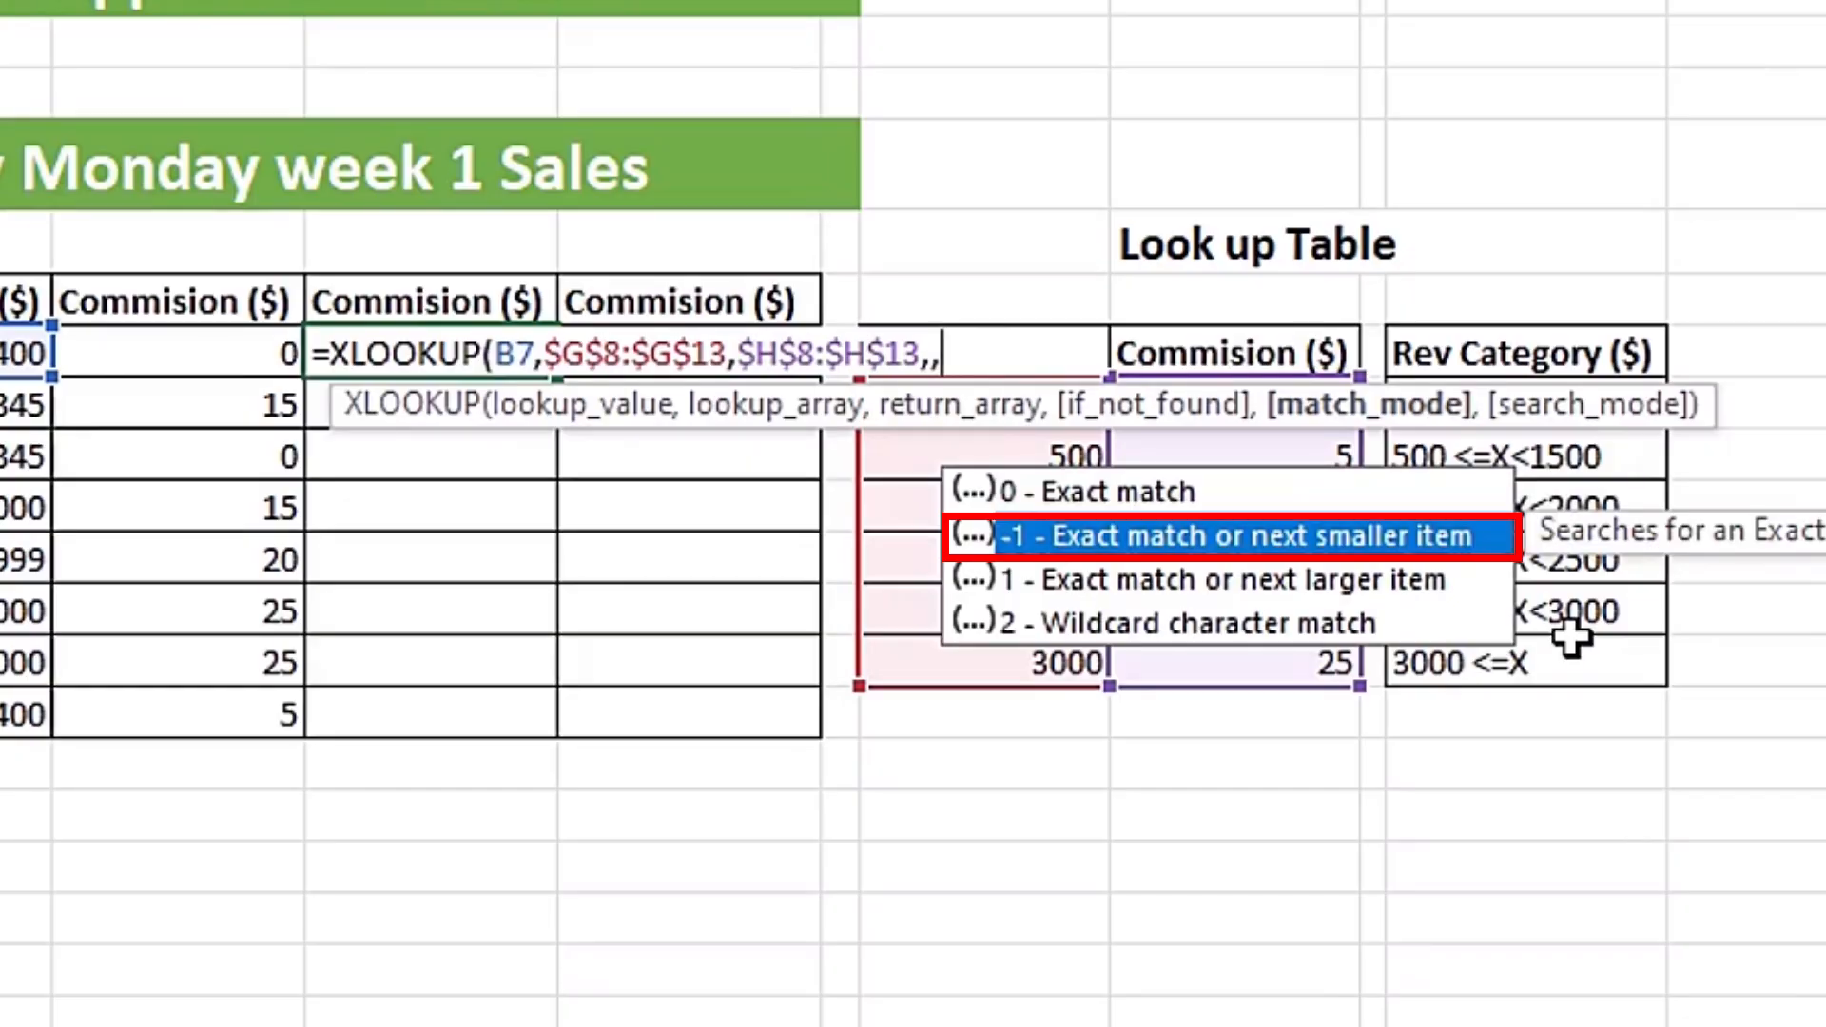
{"action": "key", "text": "Down"}
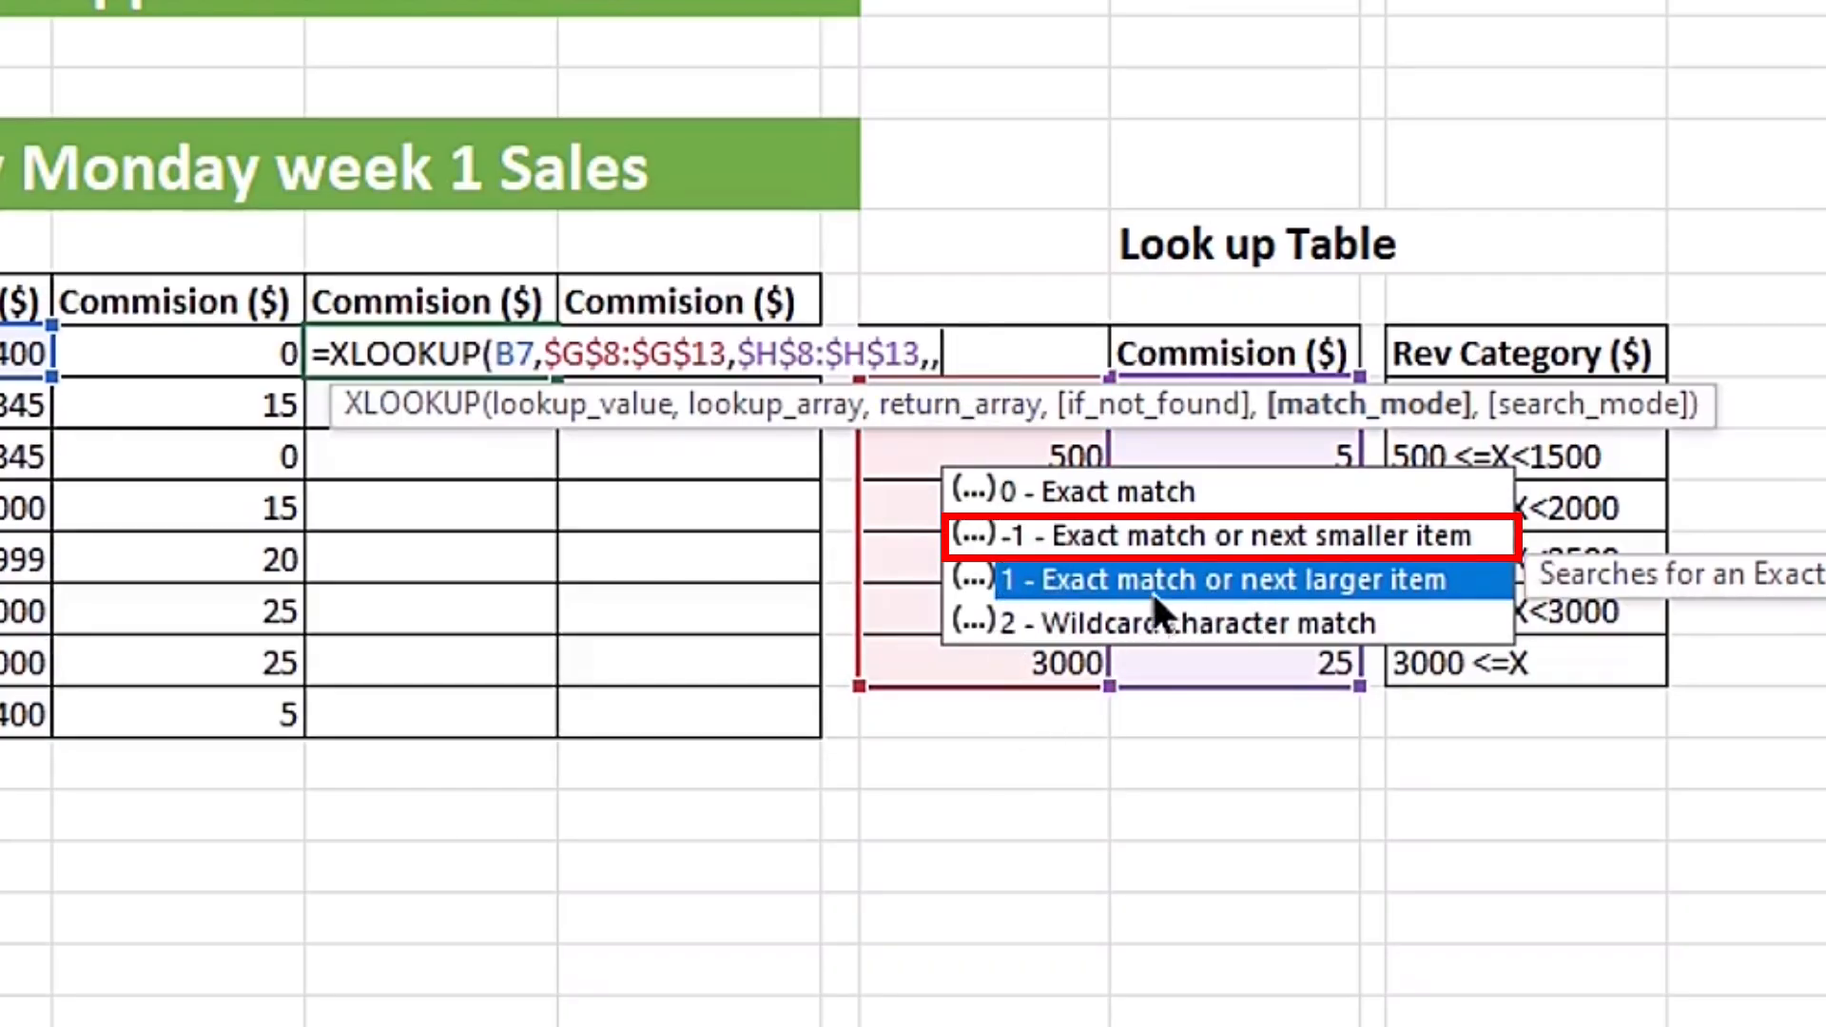
{"action": "key", "text": "Up"}
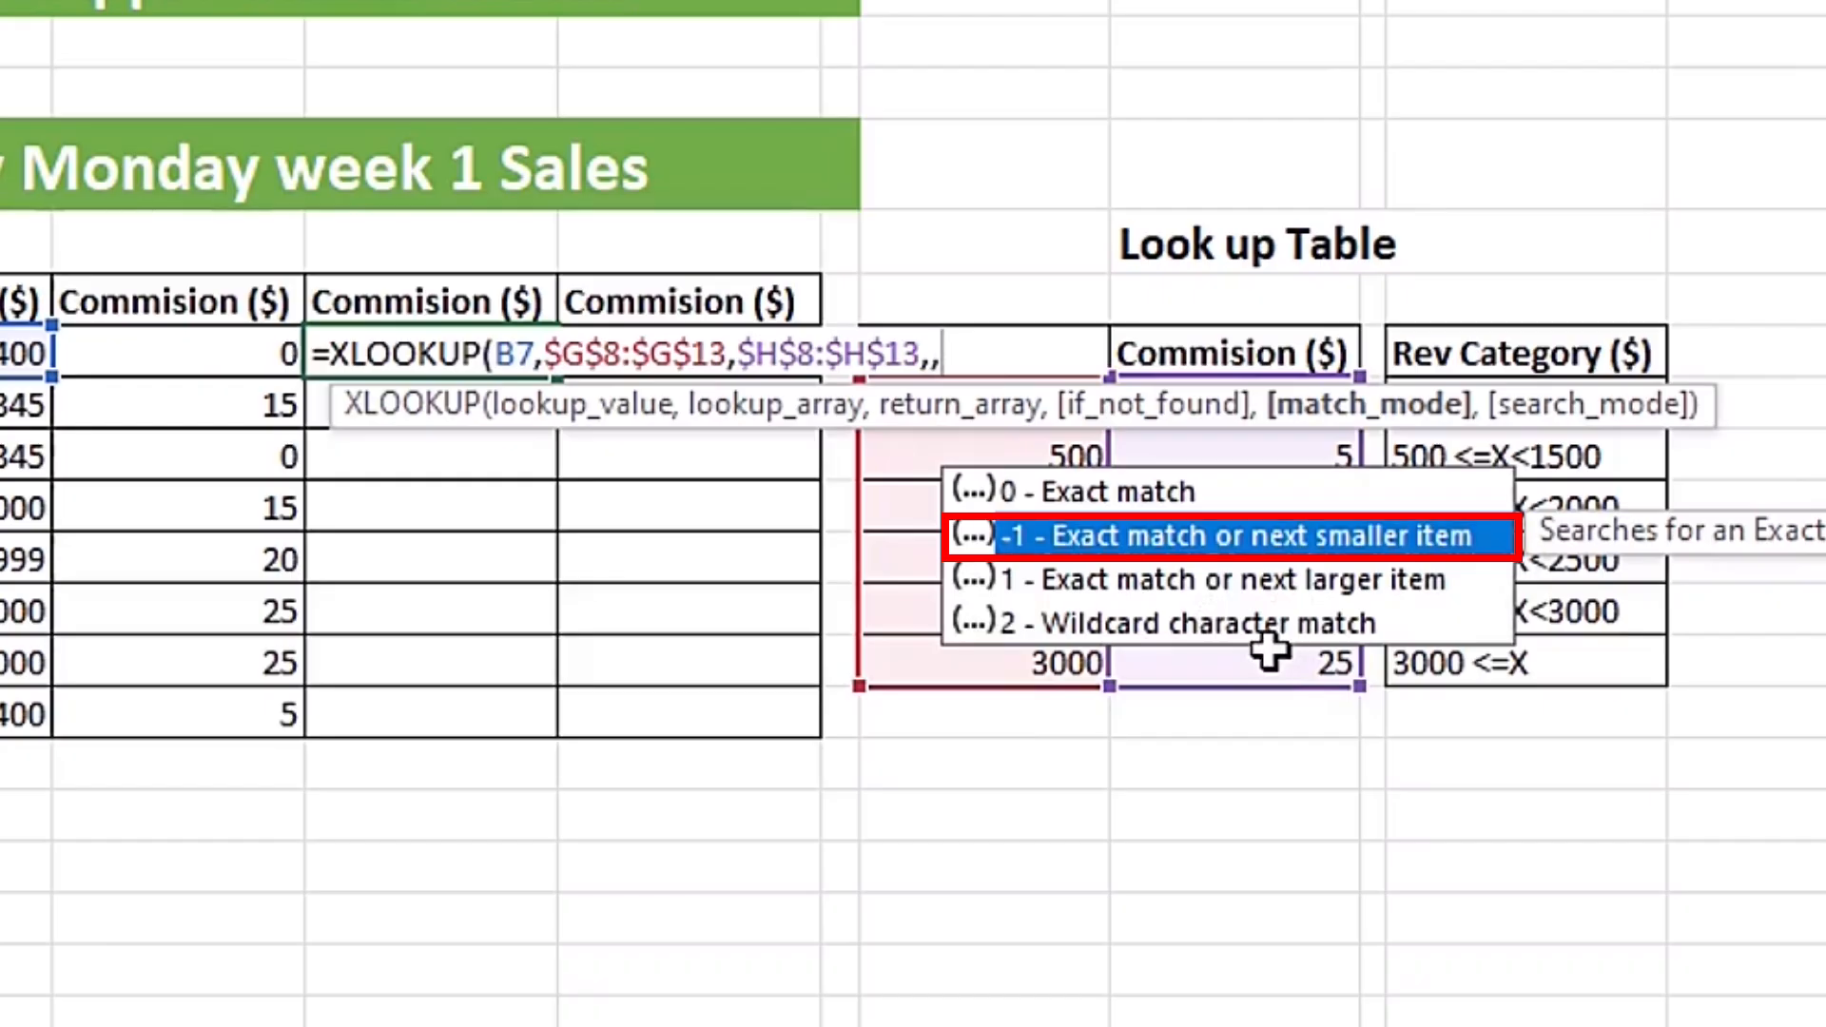
{"action": "key", "text": "Tab"}
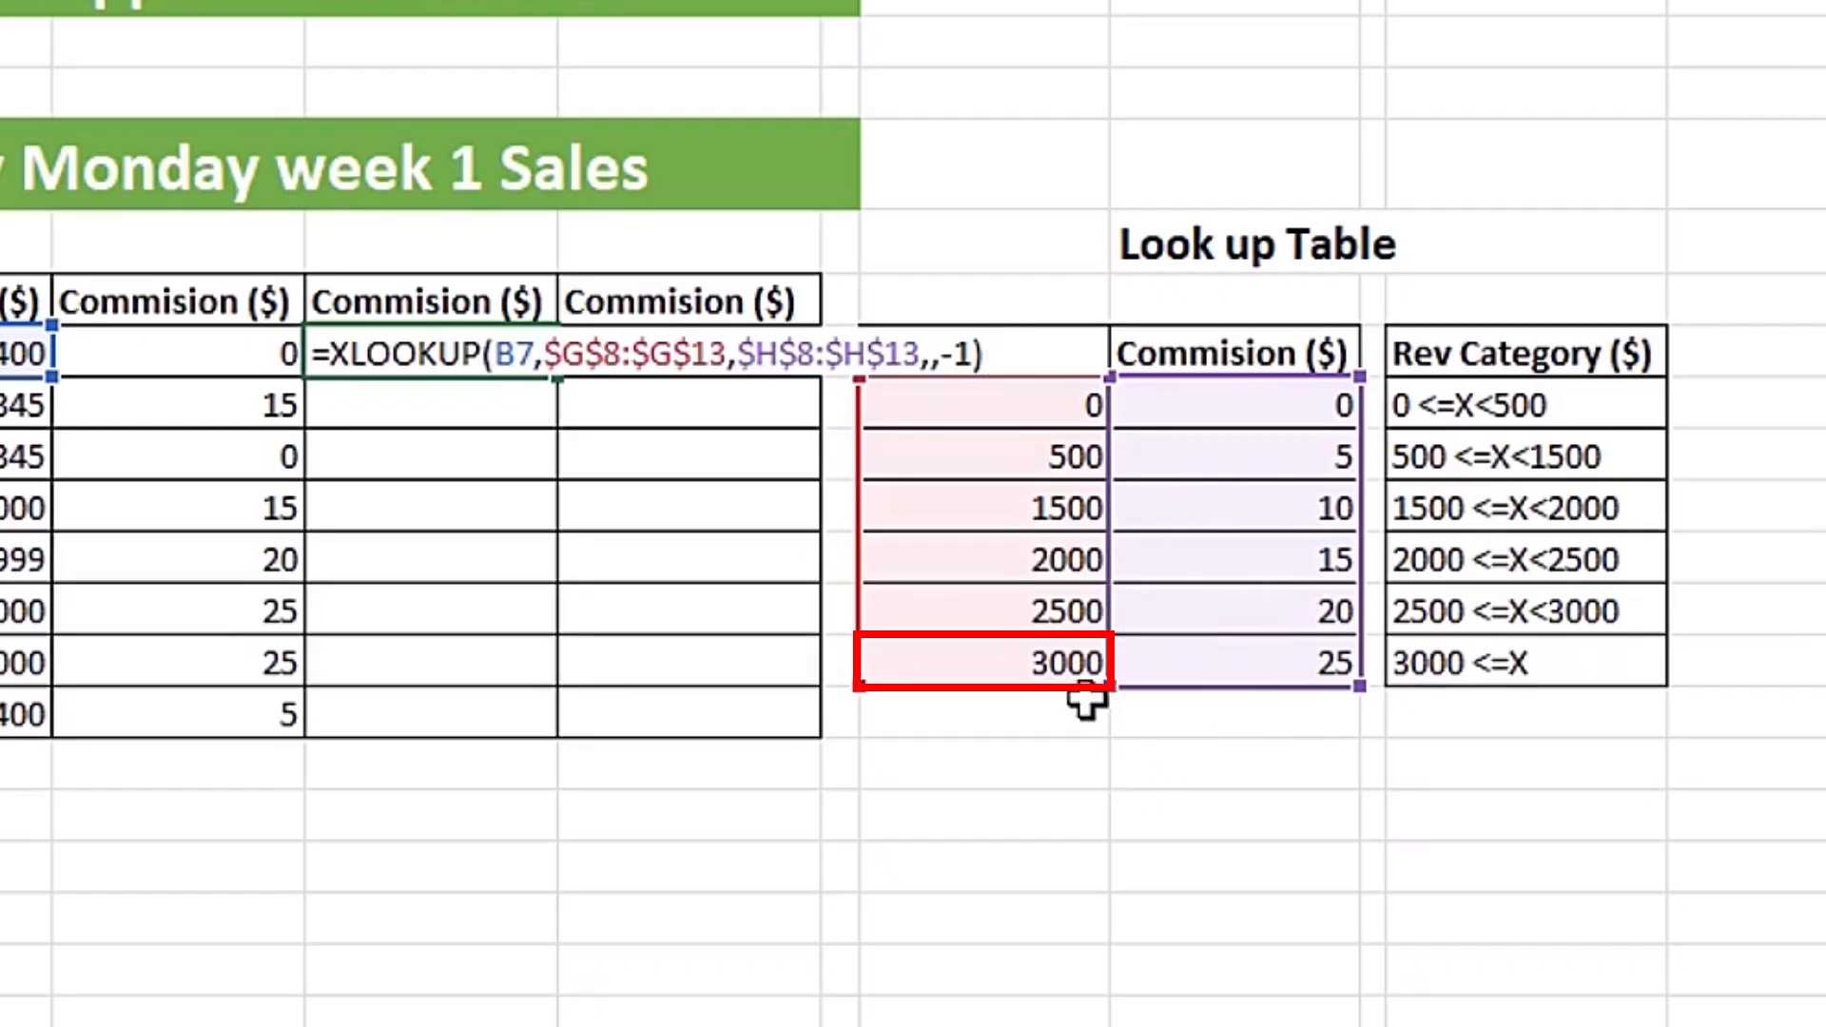
{"action": "key", "text": "ctrl+Return"}
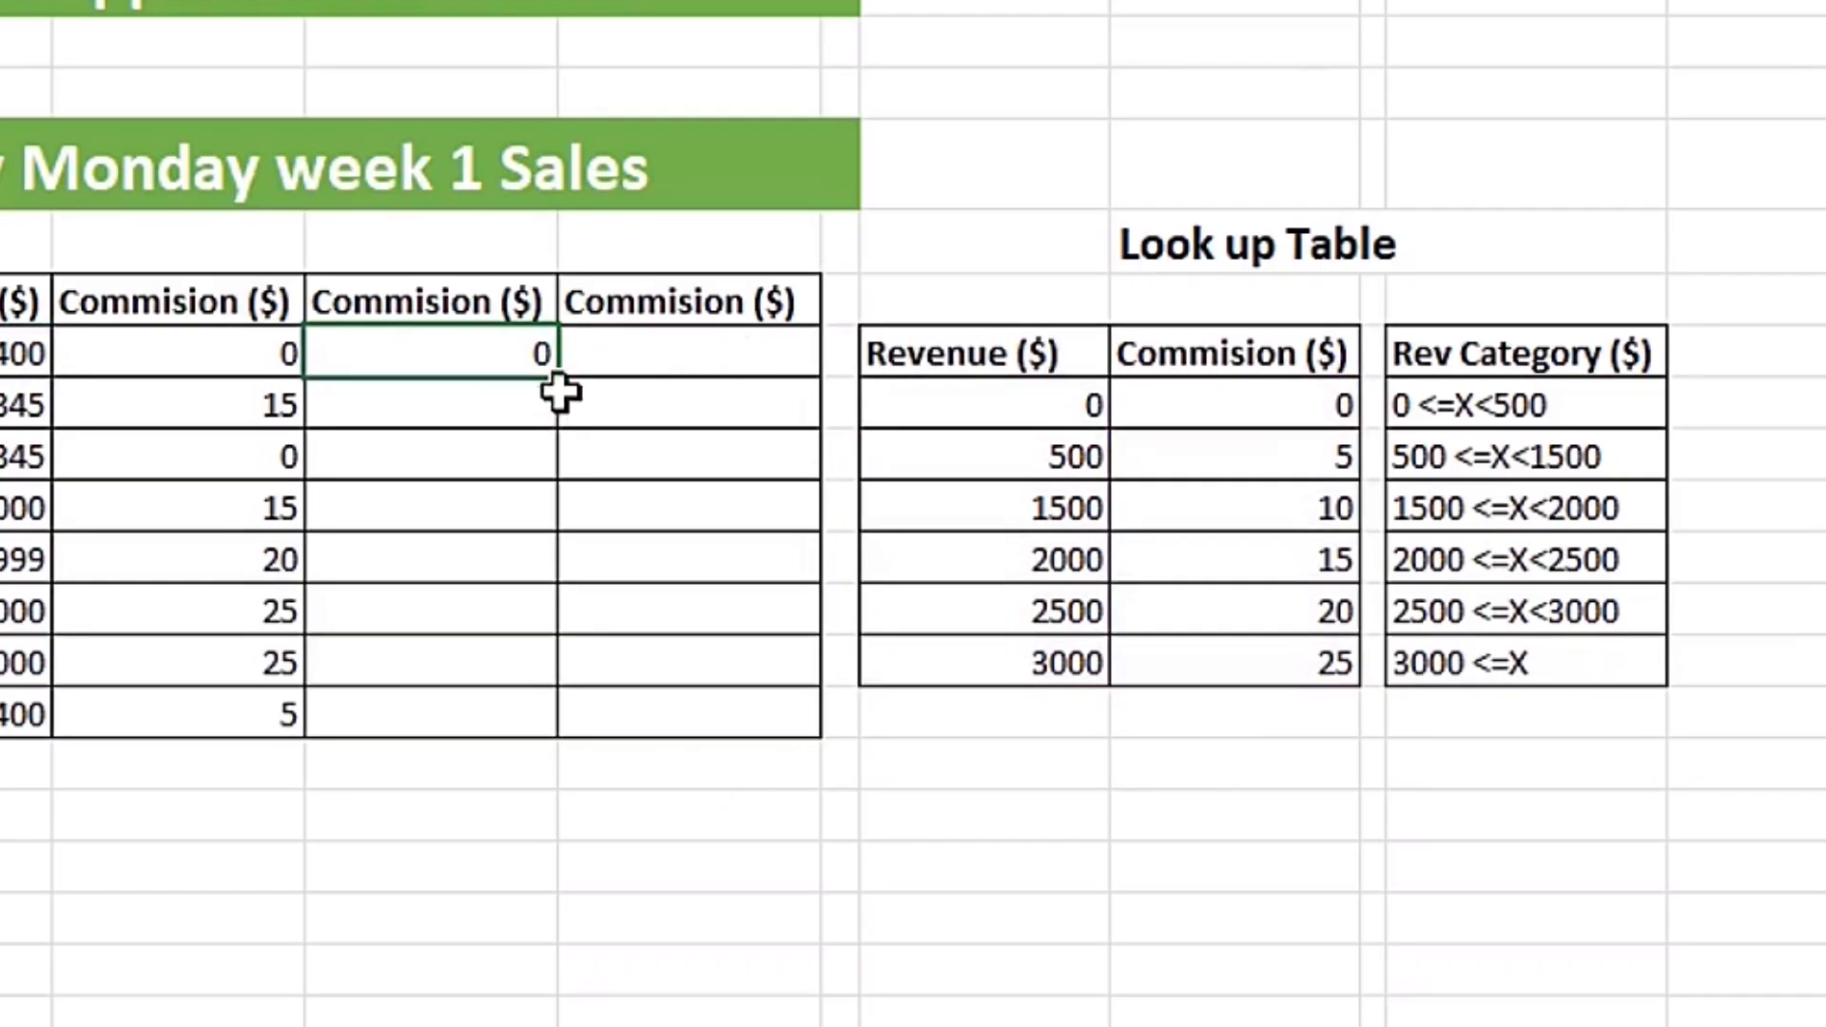
{"action": "left_click_drag", "start_coordinate": [561, 377], "coordinate": [558, 758]}
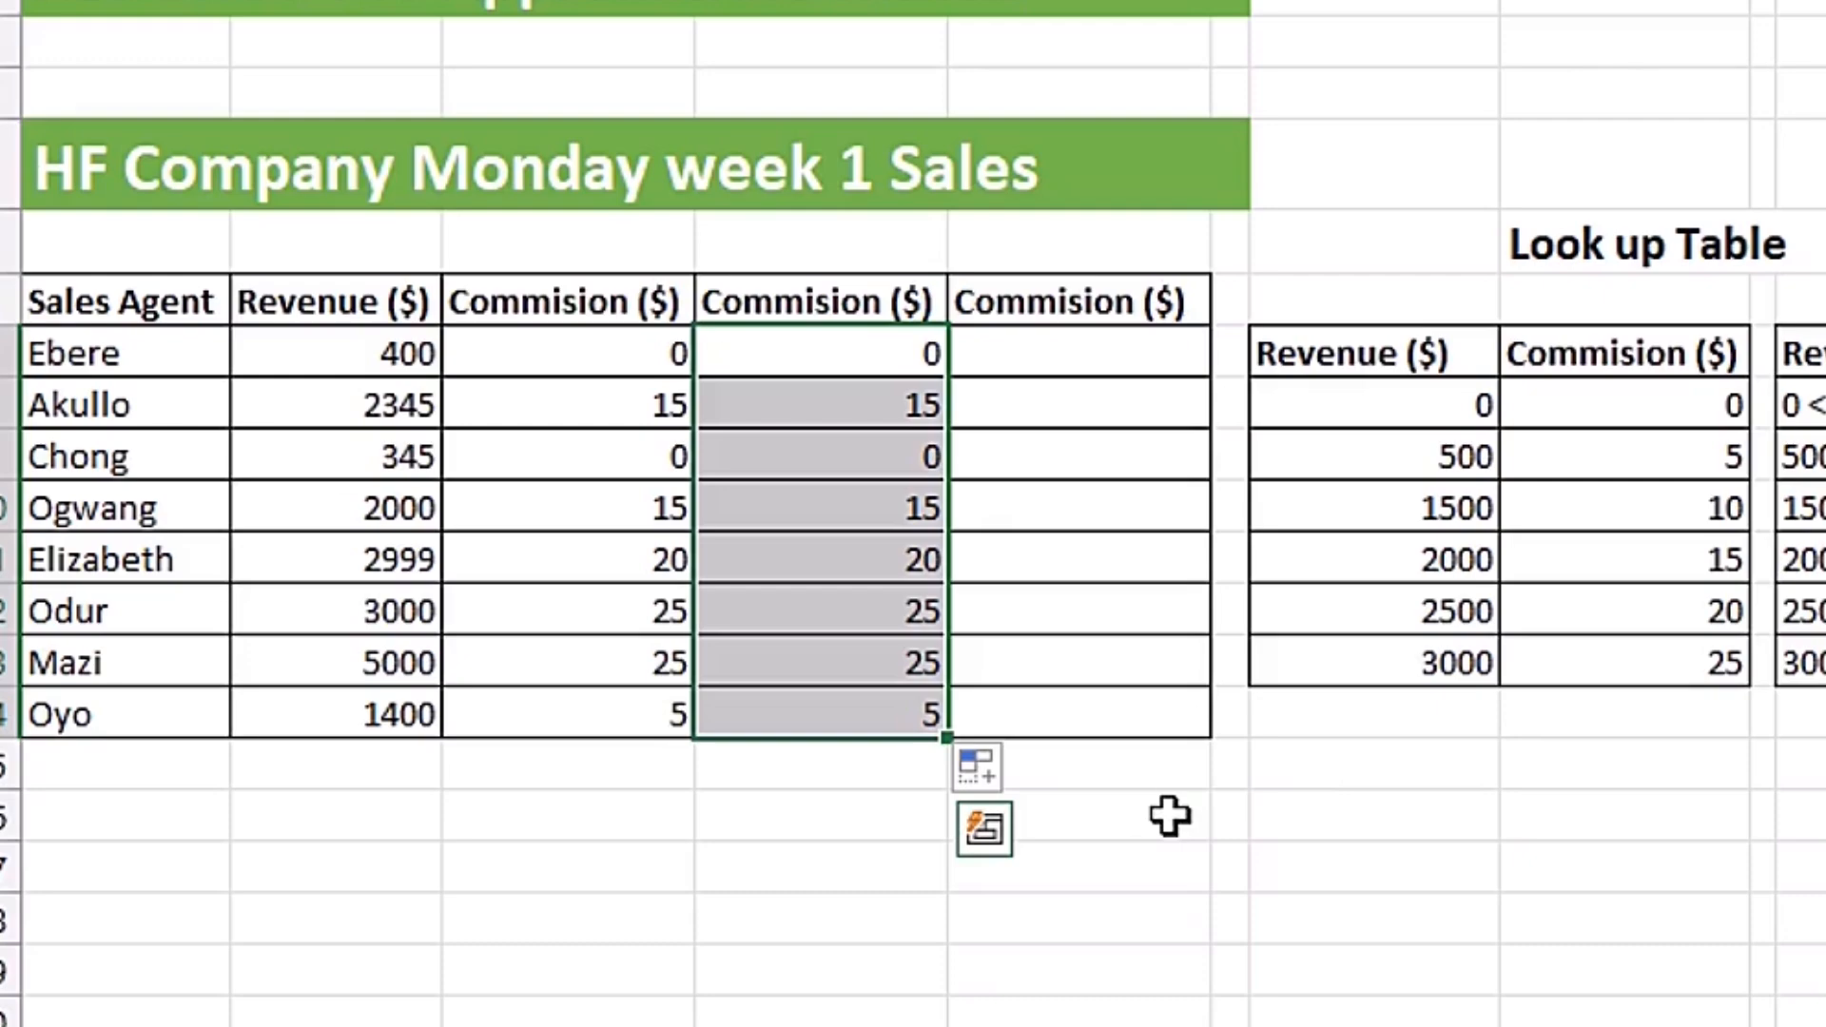
Check the lookup value references in the XLOOKUP formulas in D7, D9, D11 and D14 without changing them.
{"action": "double_click", "coordinate": [839, 356]}
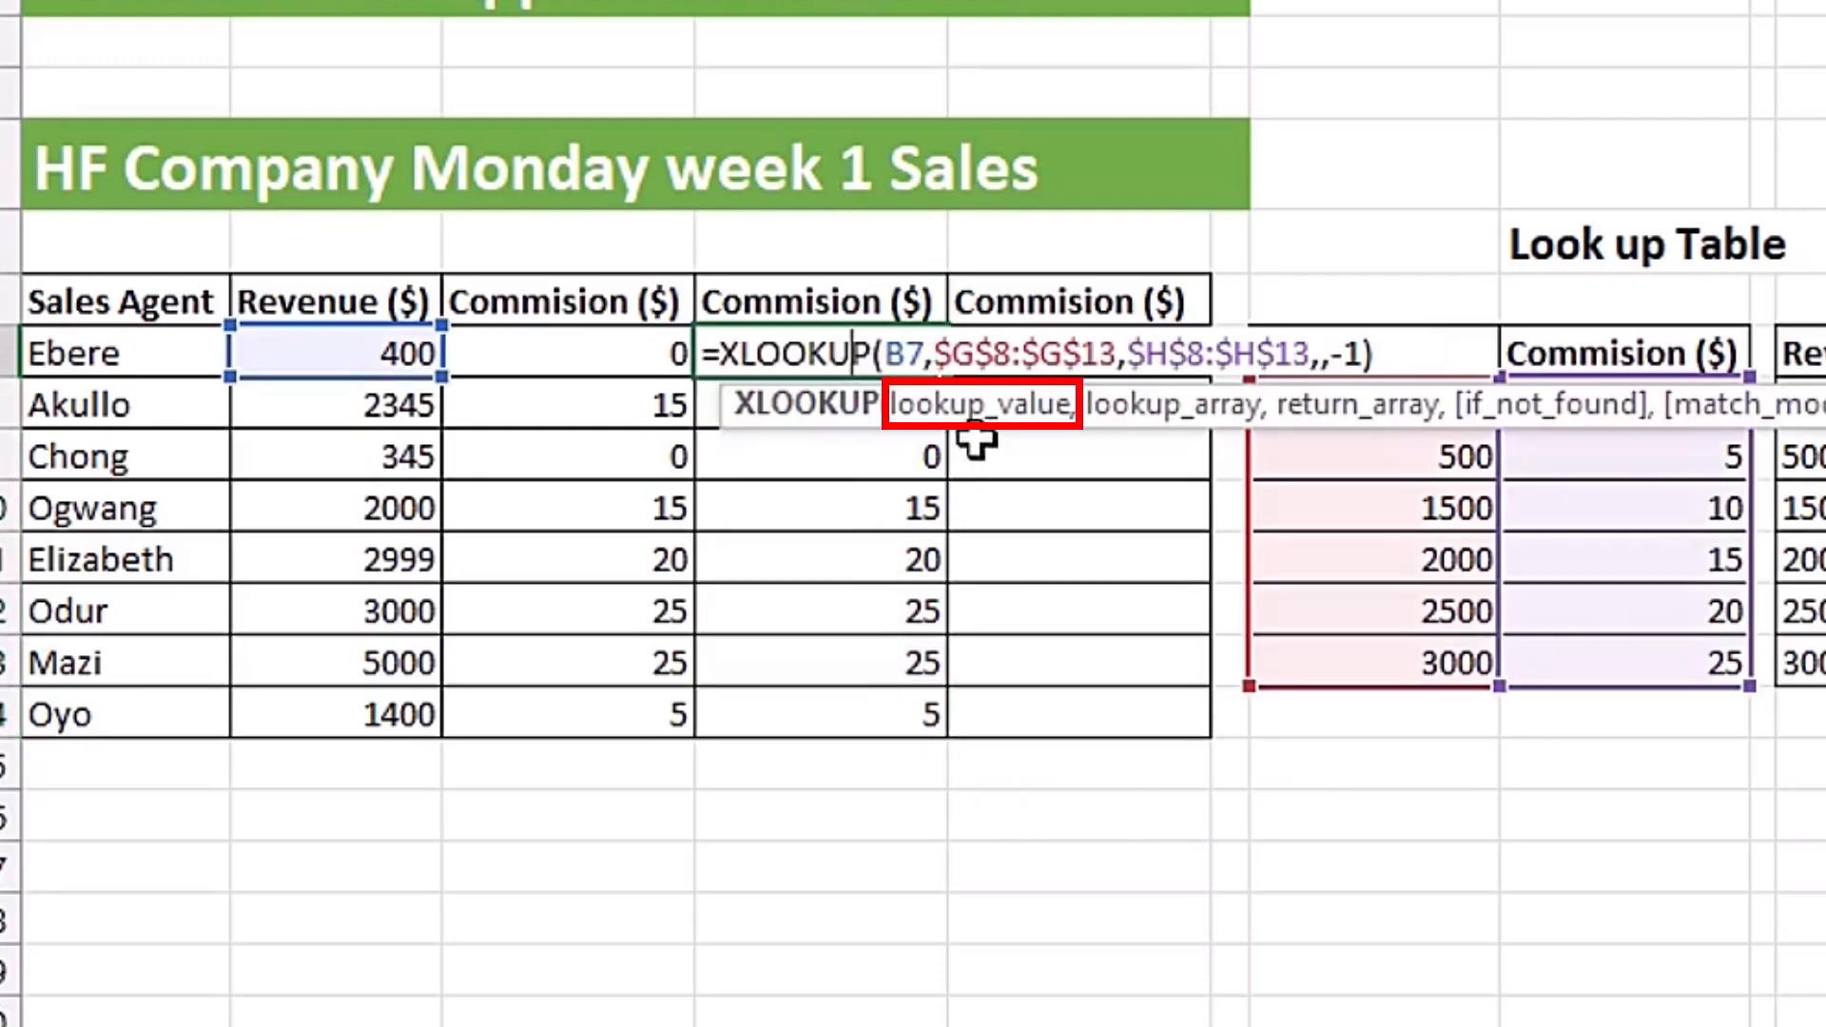
{"action": "left_click", "coordinate": [979, 405]}
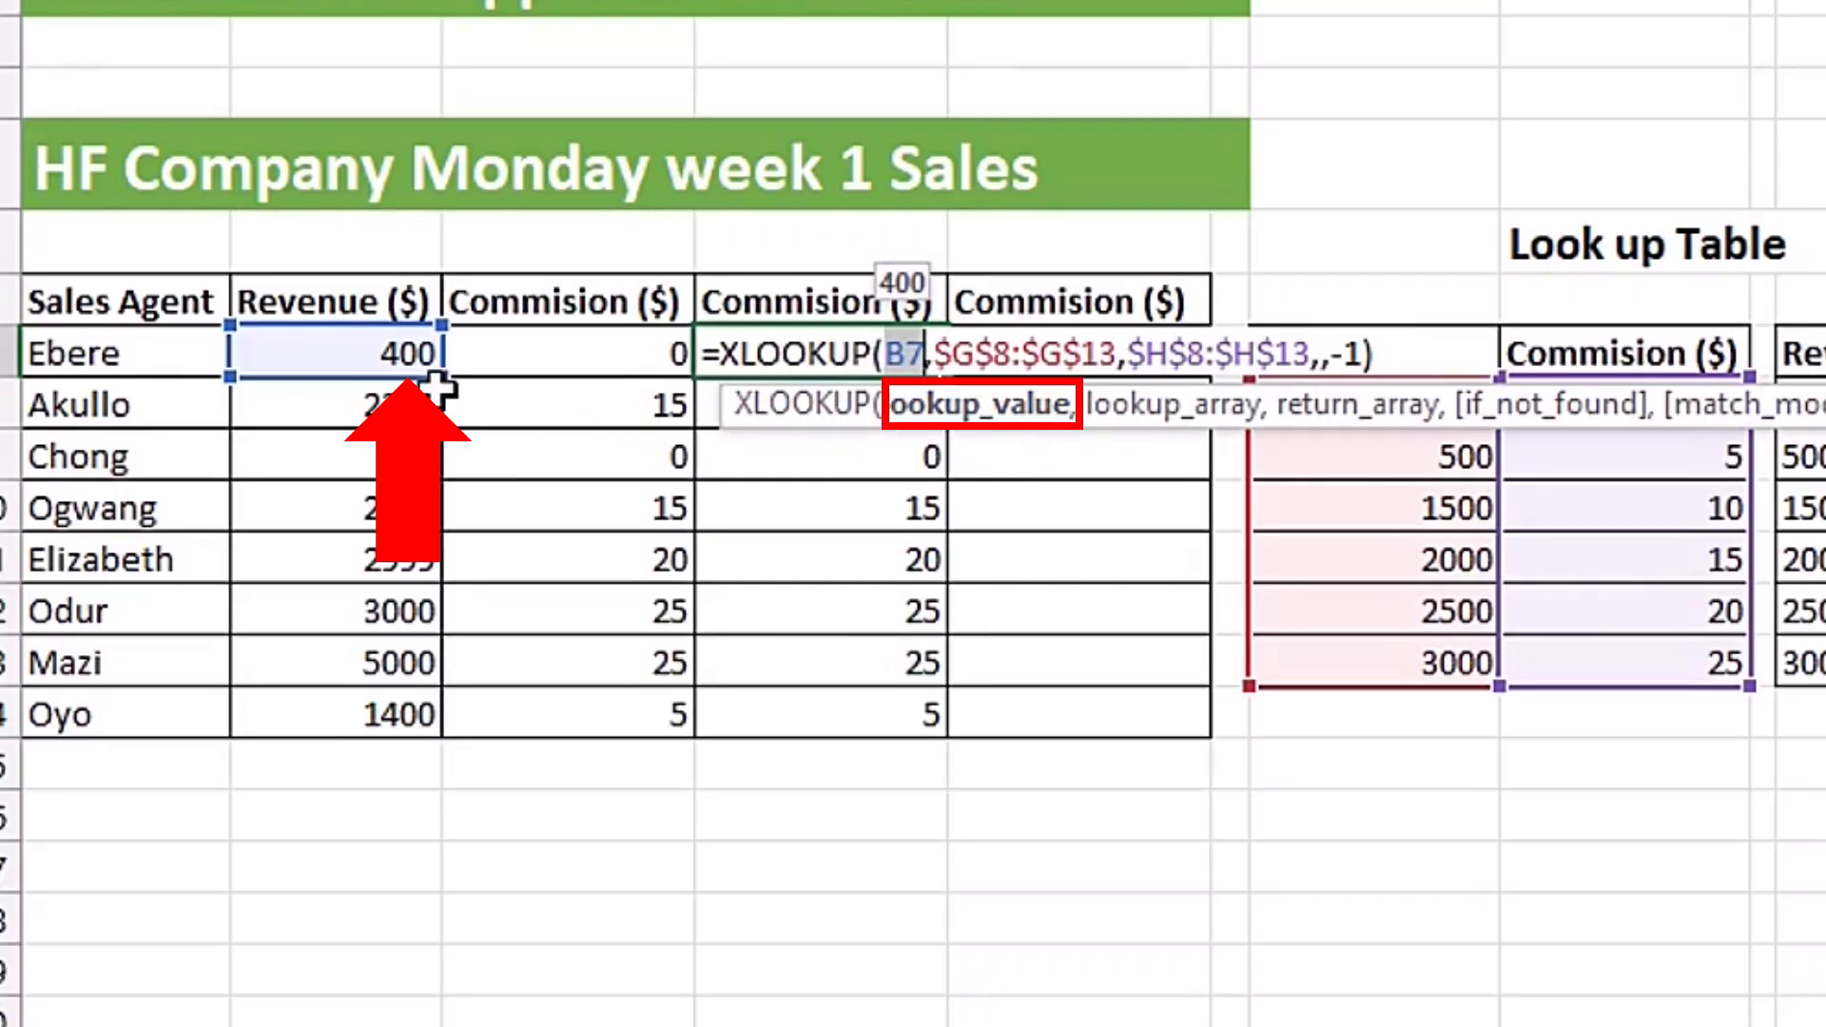
{"action": "key", "text": "Escape"}
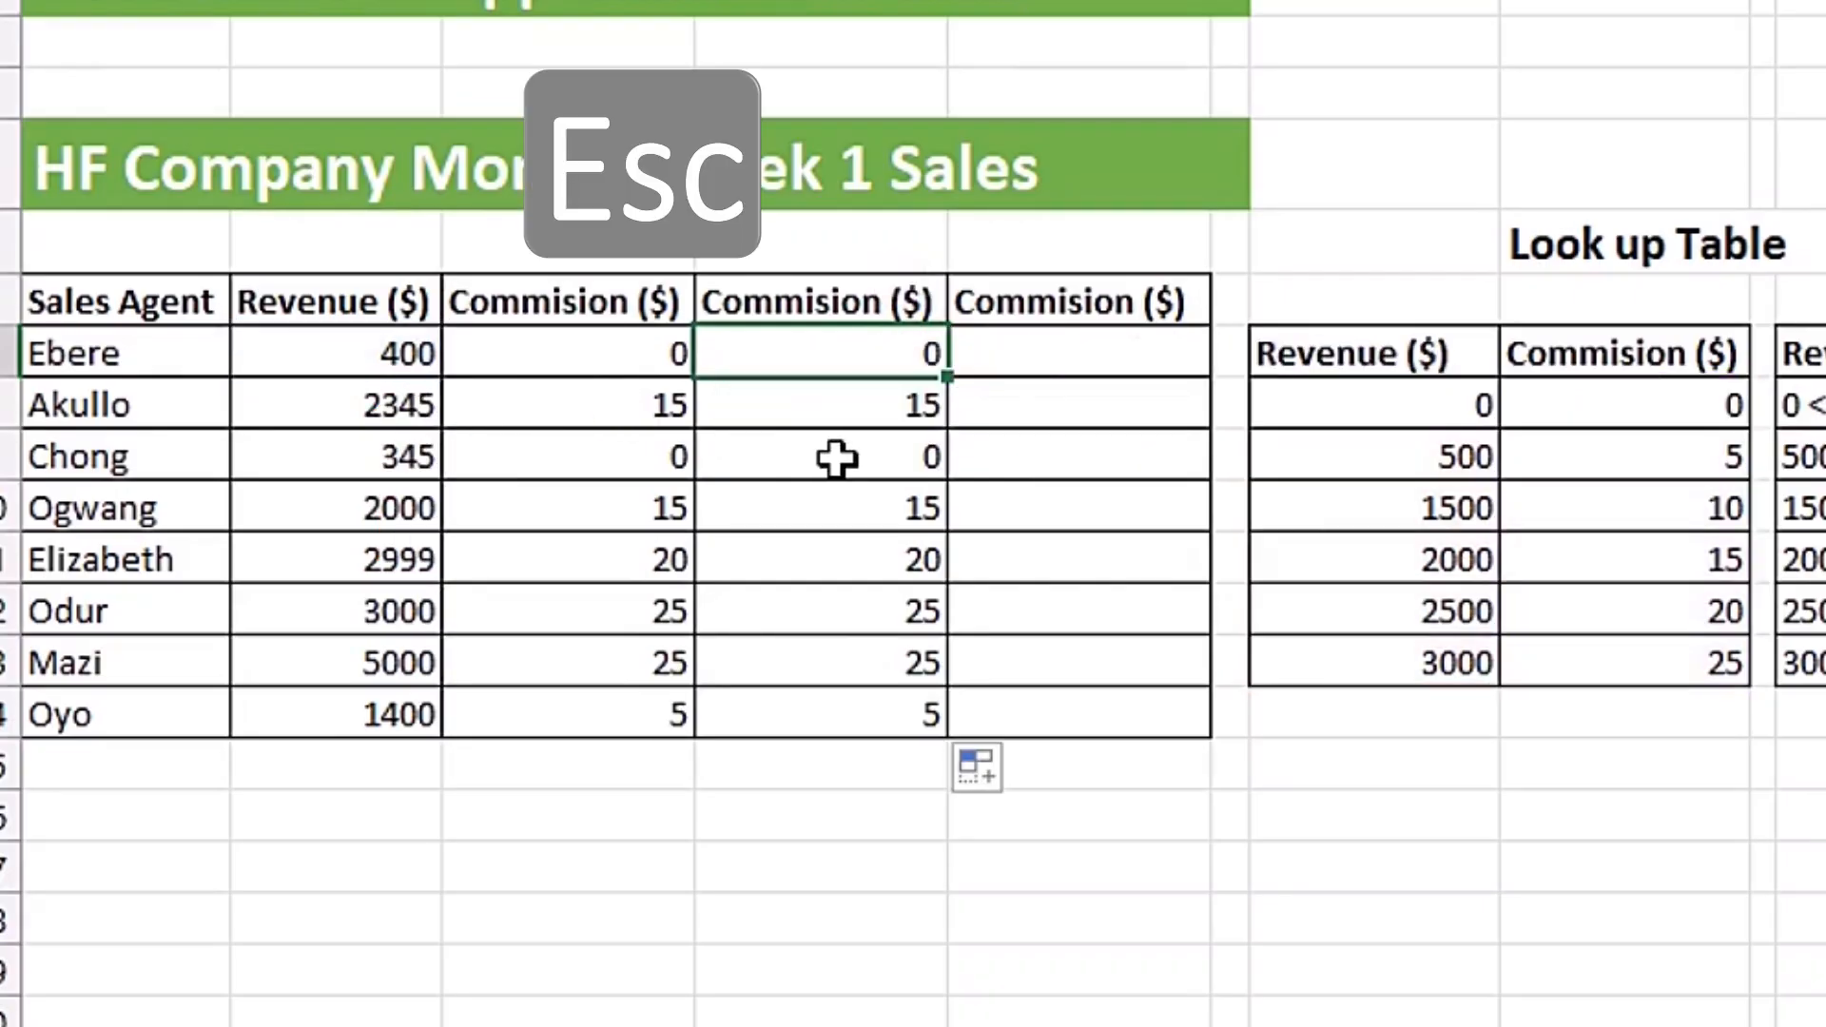
{"action": "double_click", "coordinate": [831, 457]}
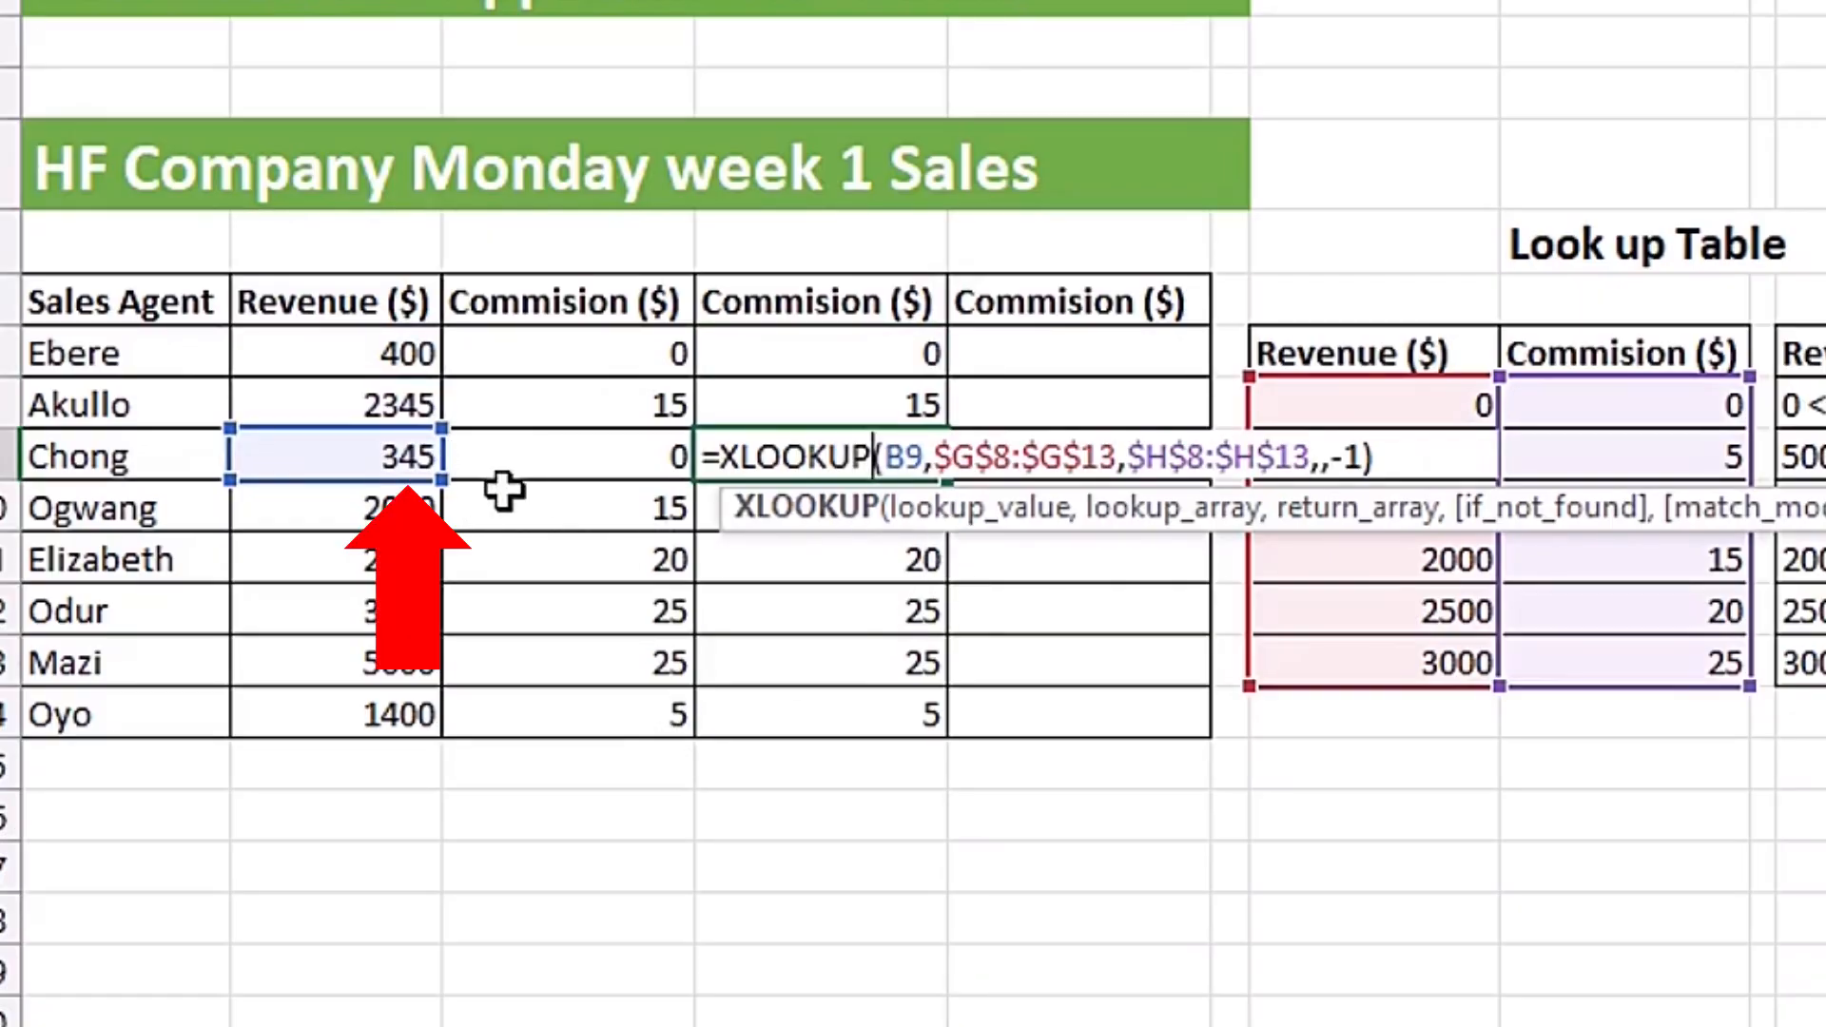
{"action": "key", "text": "Escape"}
{"action": "double_click", "coordinate": [816, 570]}
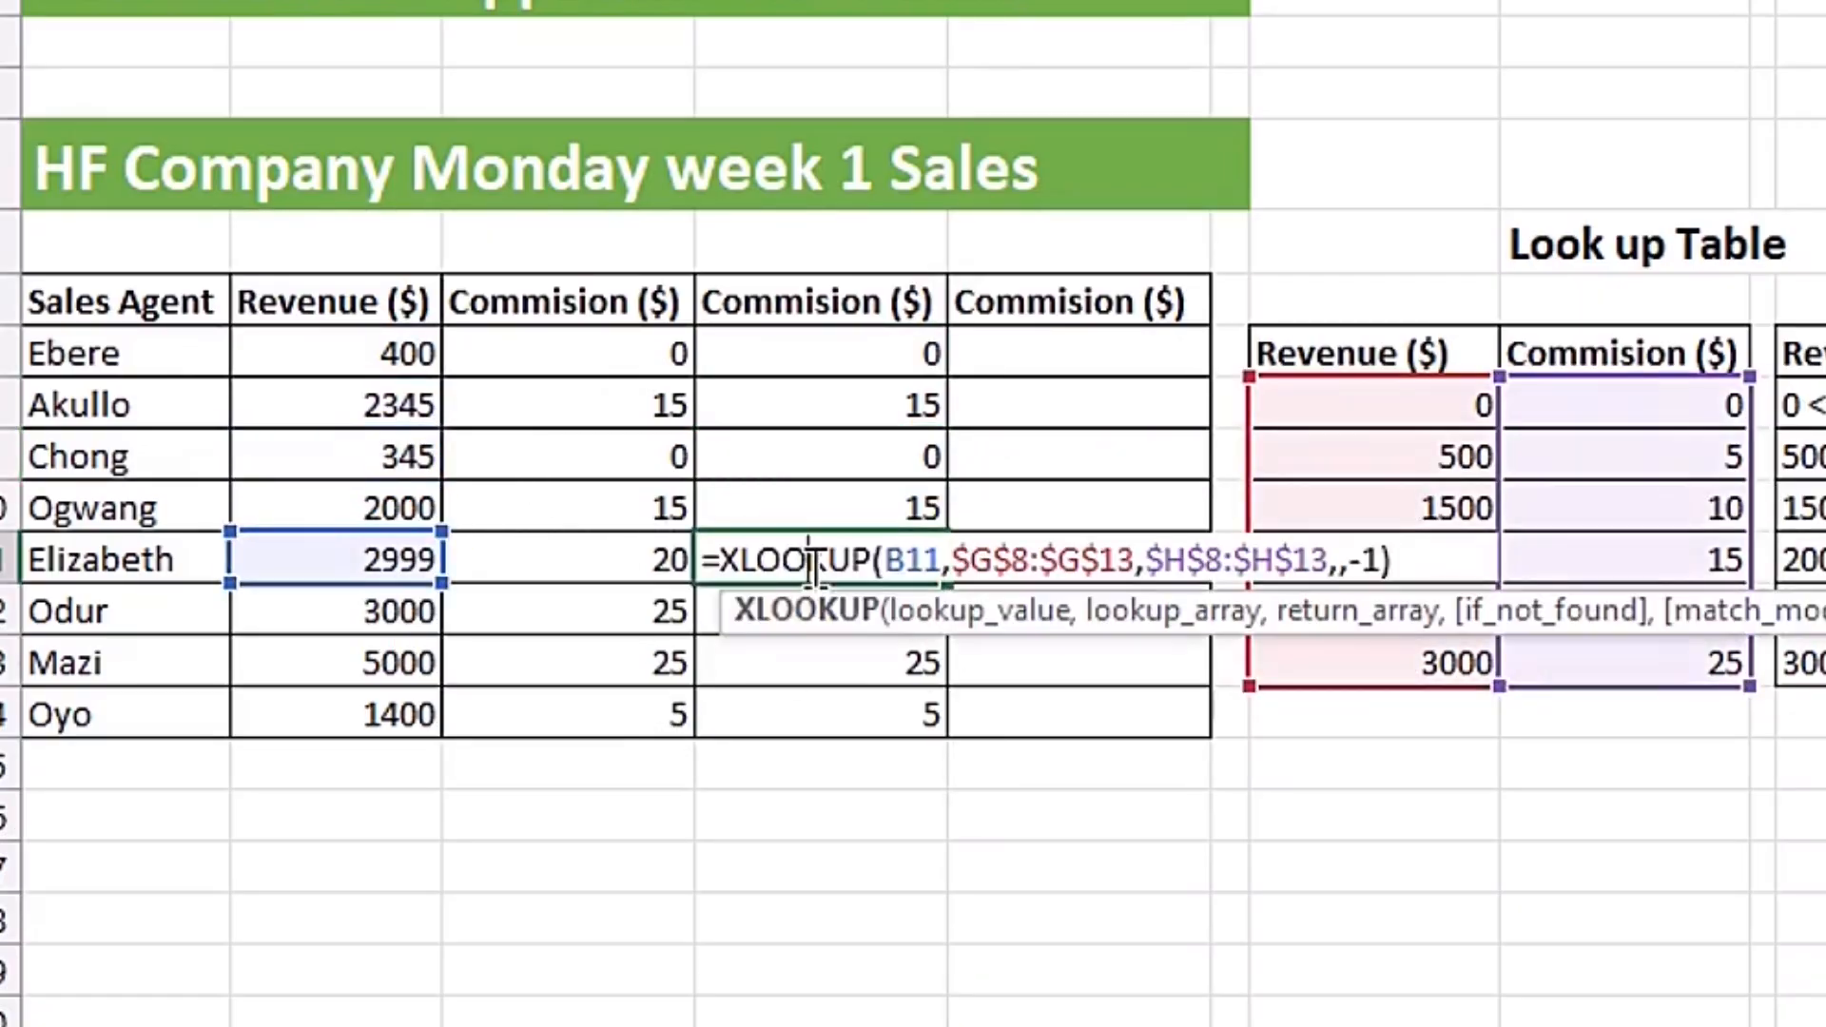
{"action": "key", "text": "Escape"}
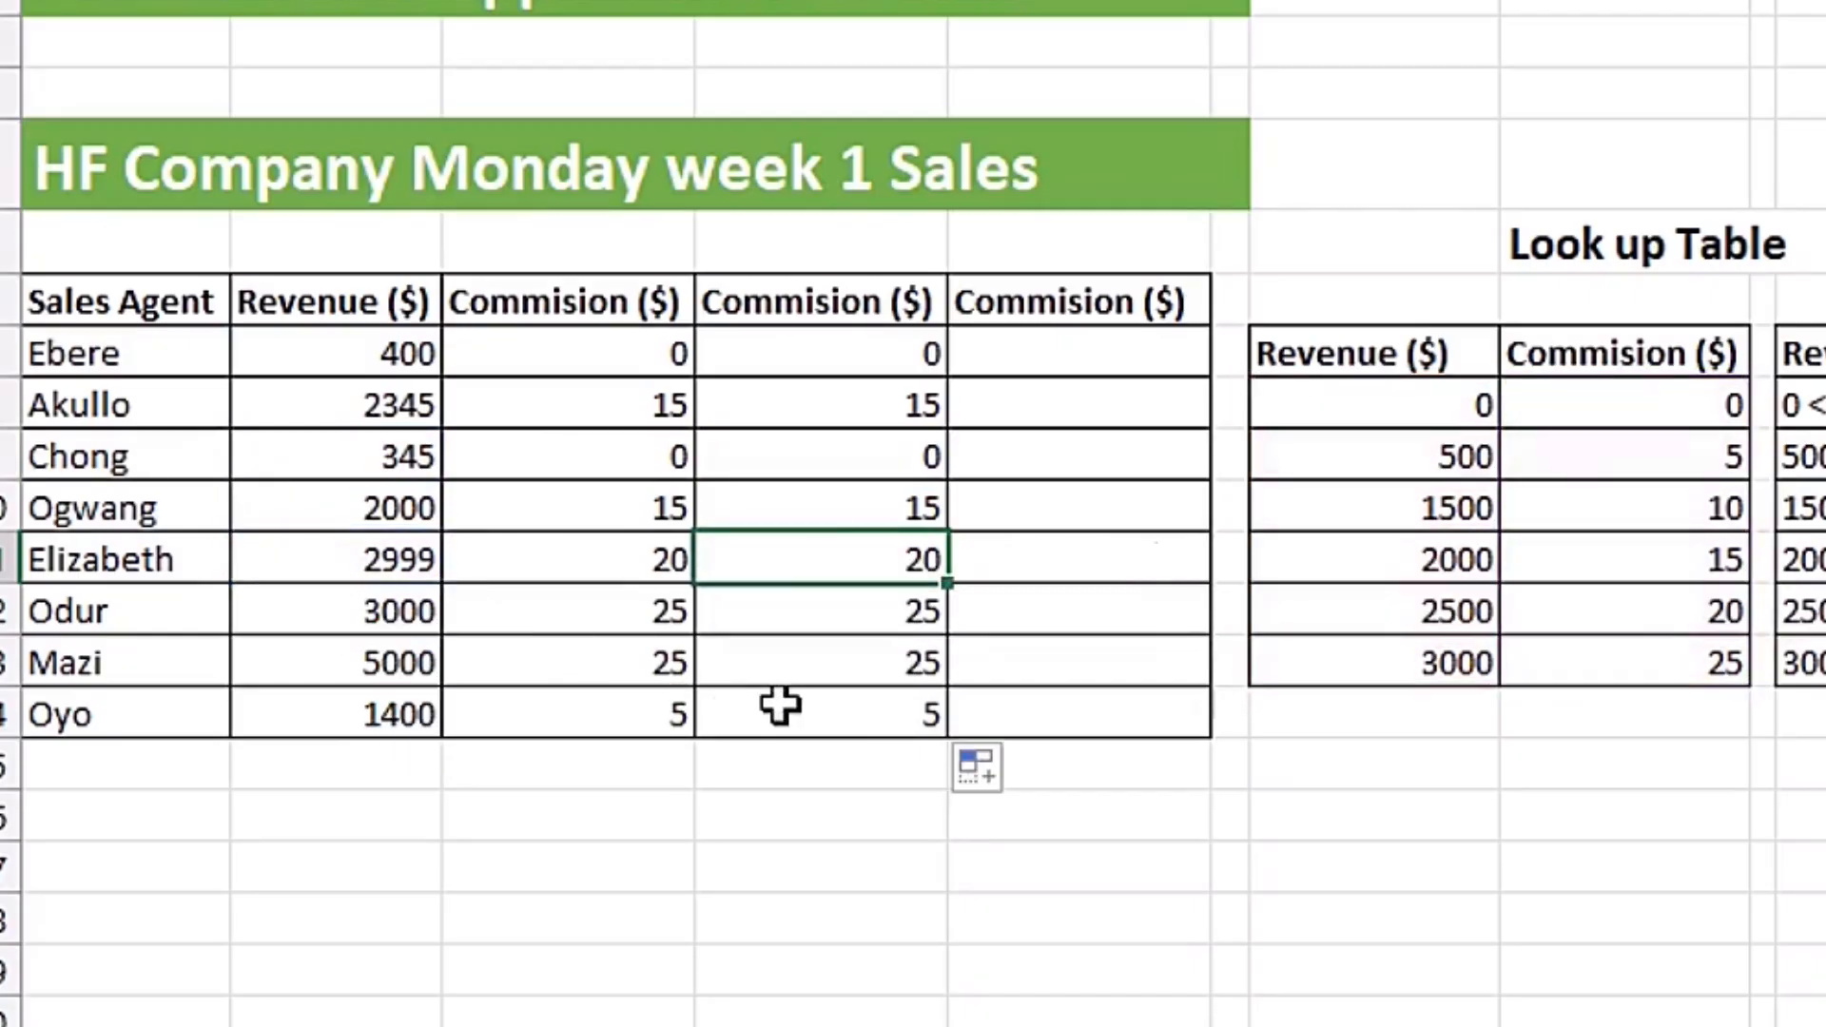
{"action": "left_click", "coordinate": [786, 705]}
{"action": "double_click", "coordinate": [787, 707]}
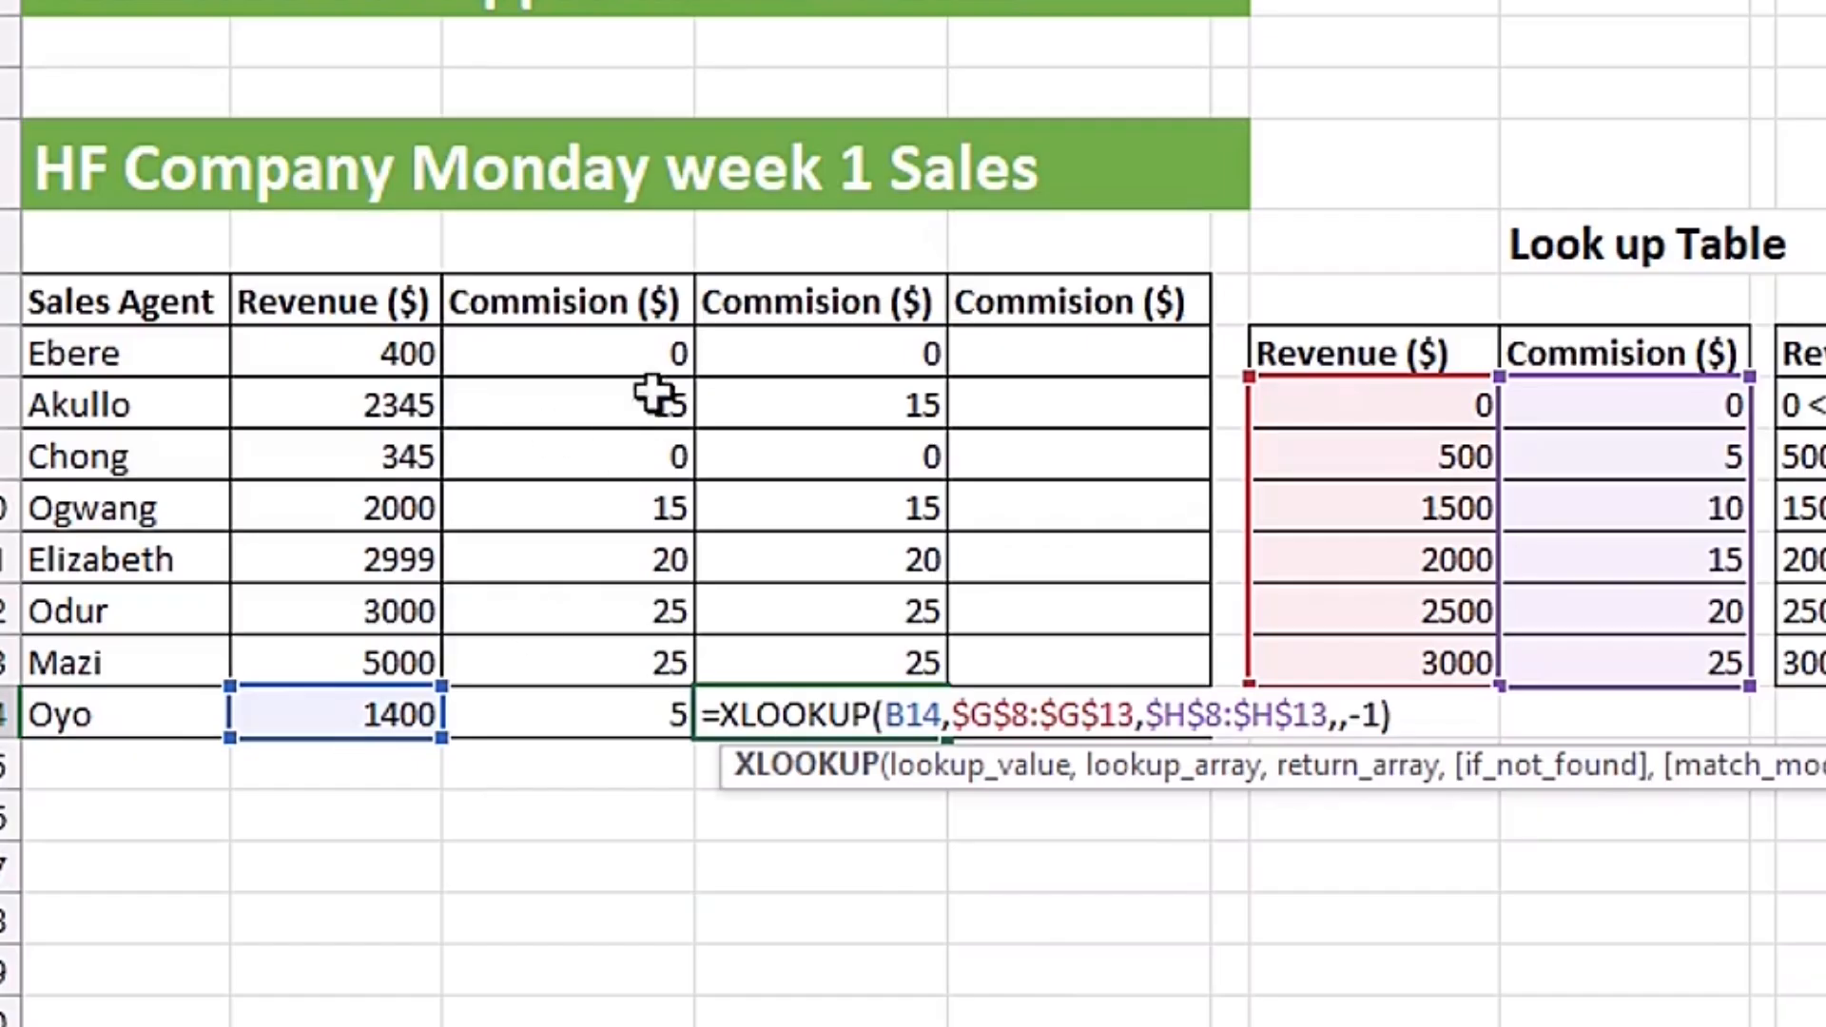
{"action": "key", "text": "Escape"}
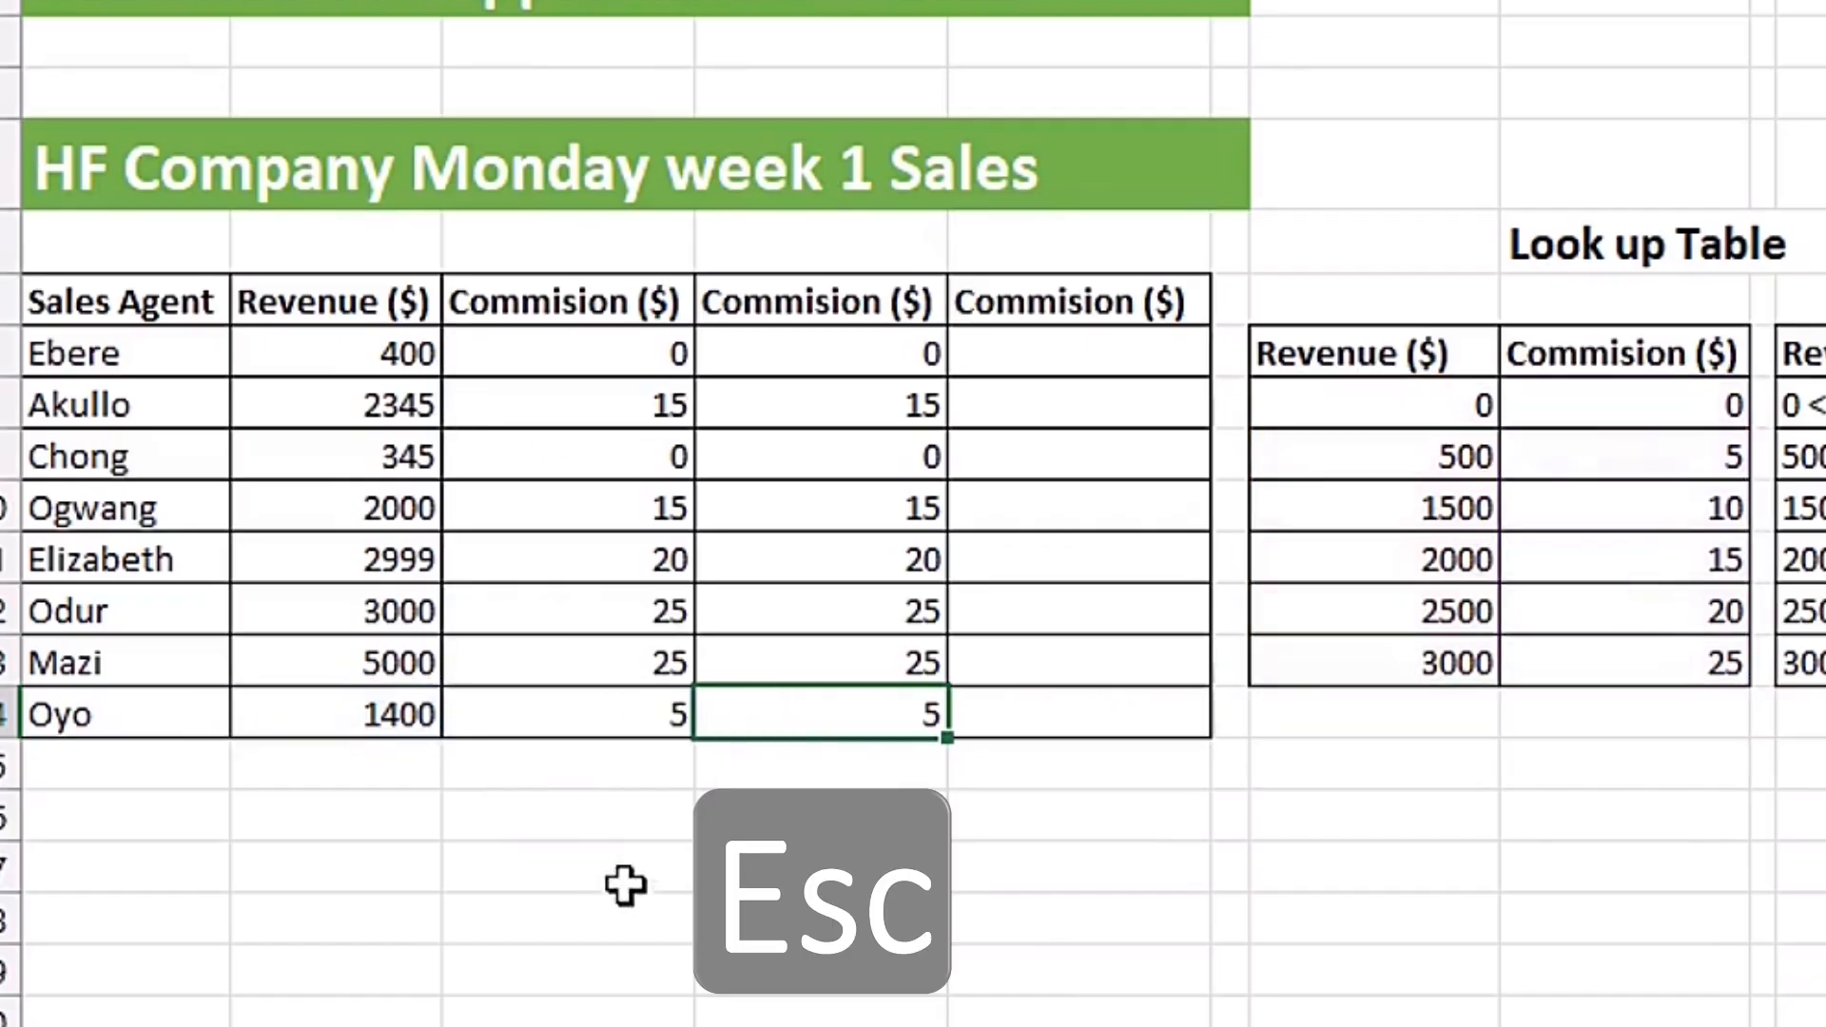
Start an XLOOKUP formula in E7 with the whole revenue range B7:B14 as the lookup value.
{"action": "left_click", "coordinate": [1101, 351]}
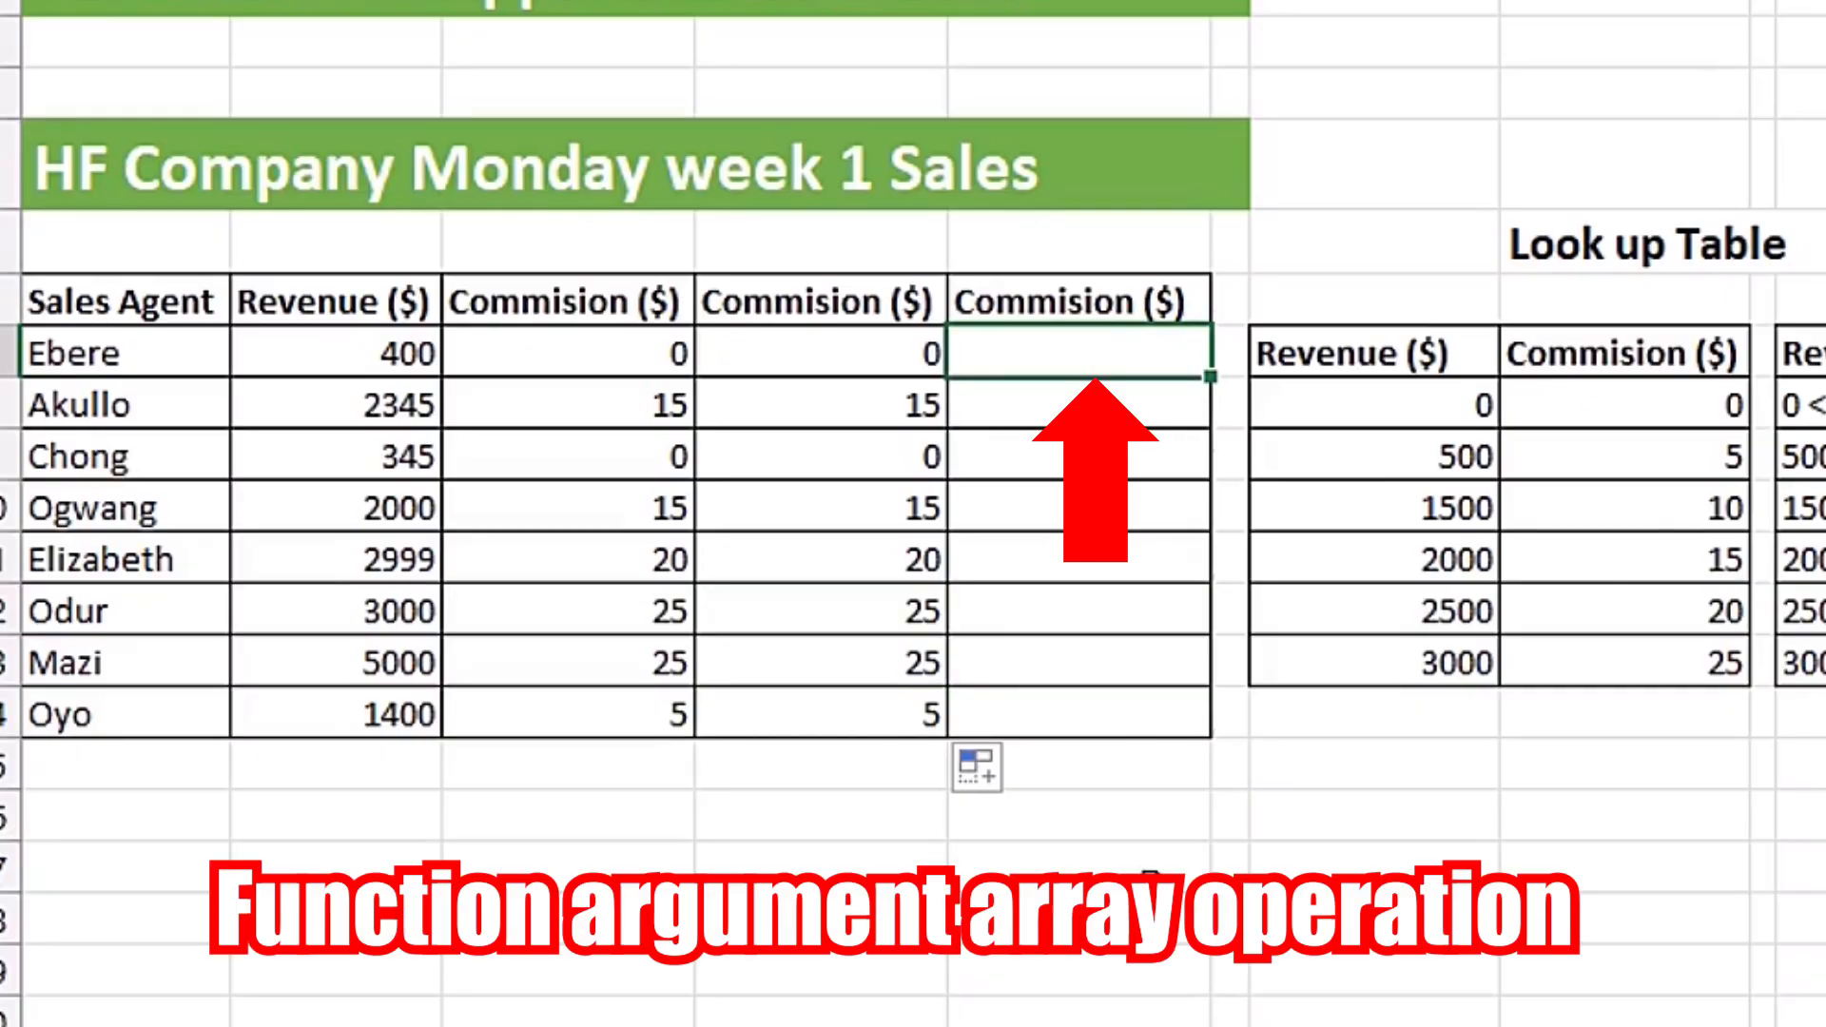
{"action": "type", "text": "="}
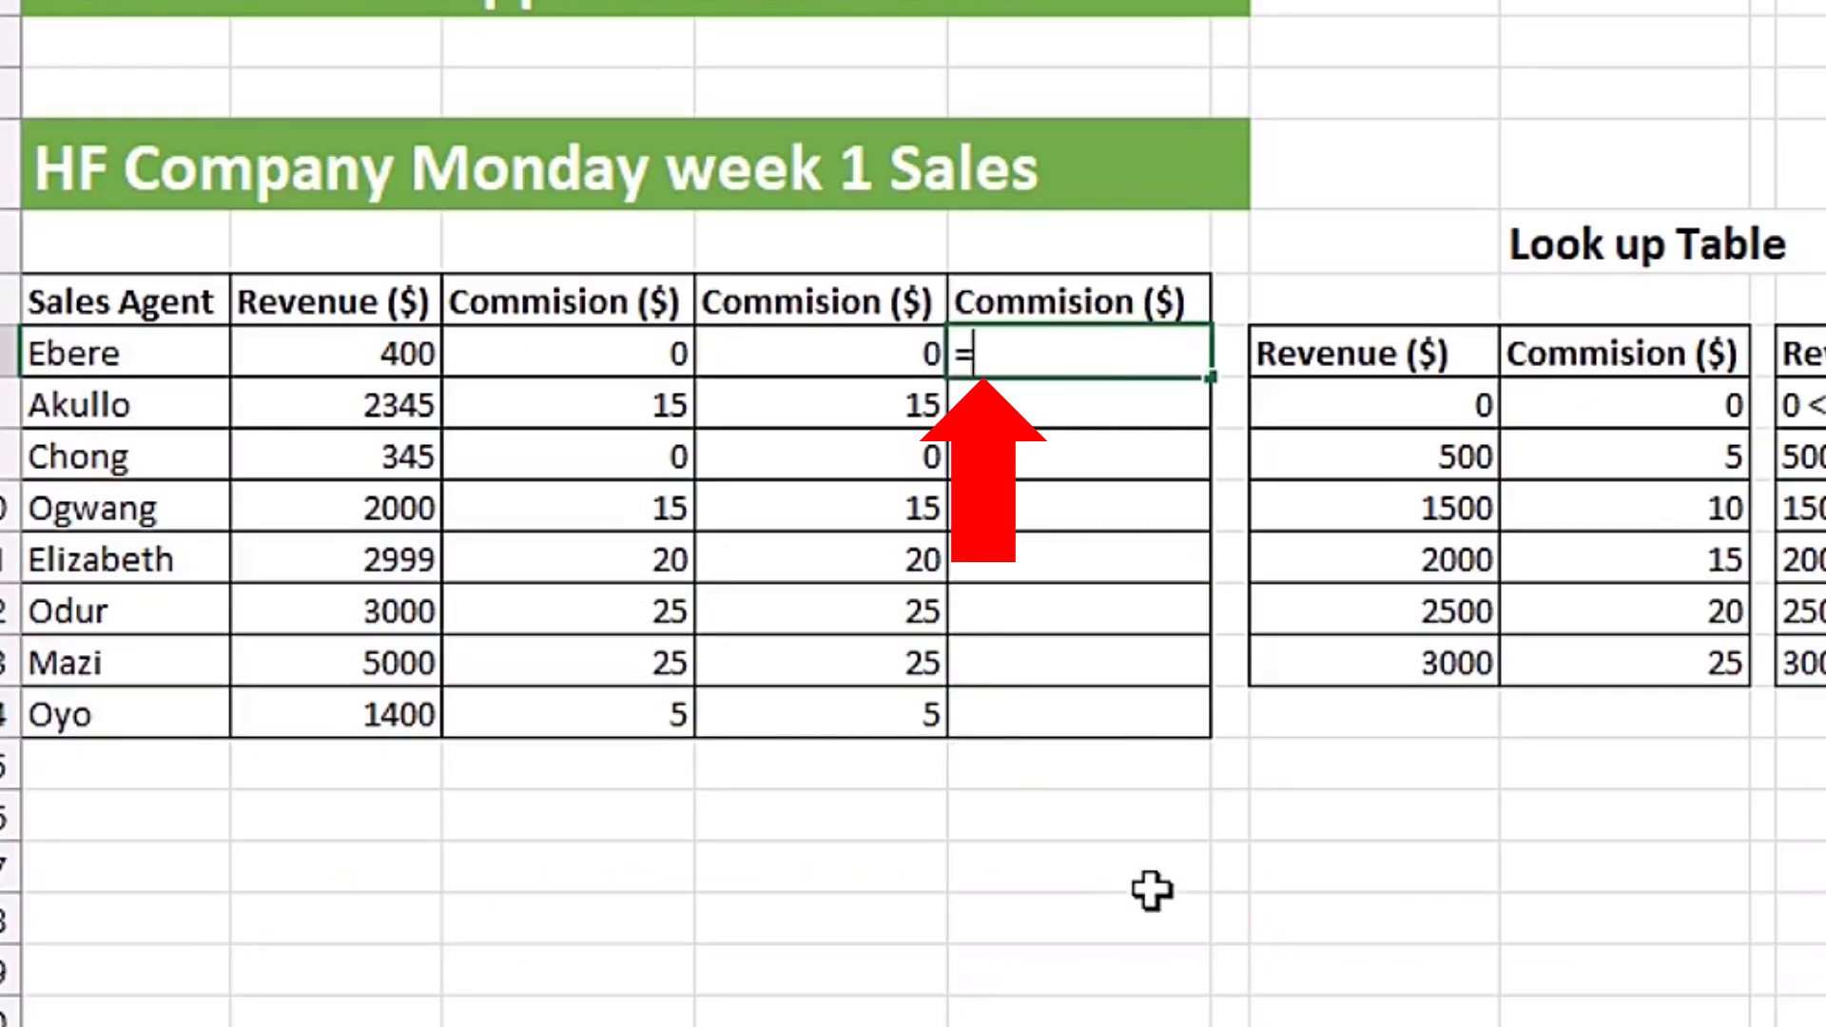
{"action": "type", "text": "xl"}
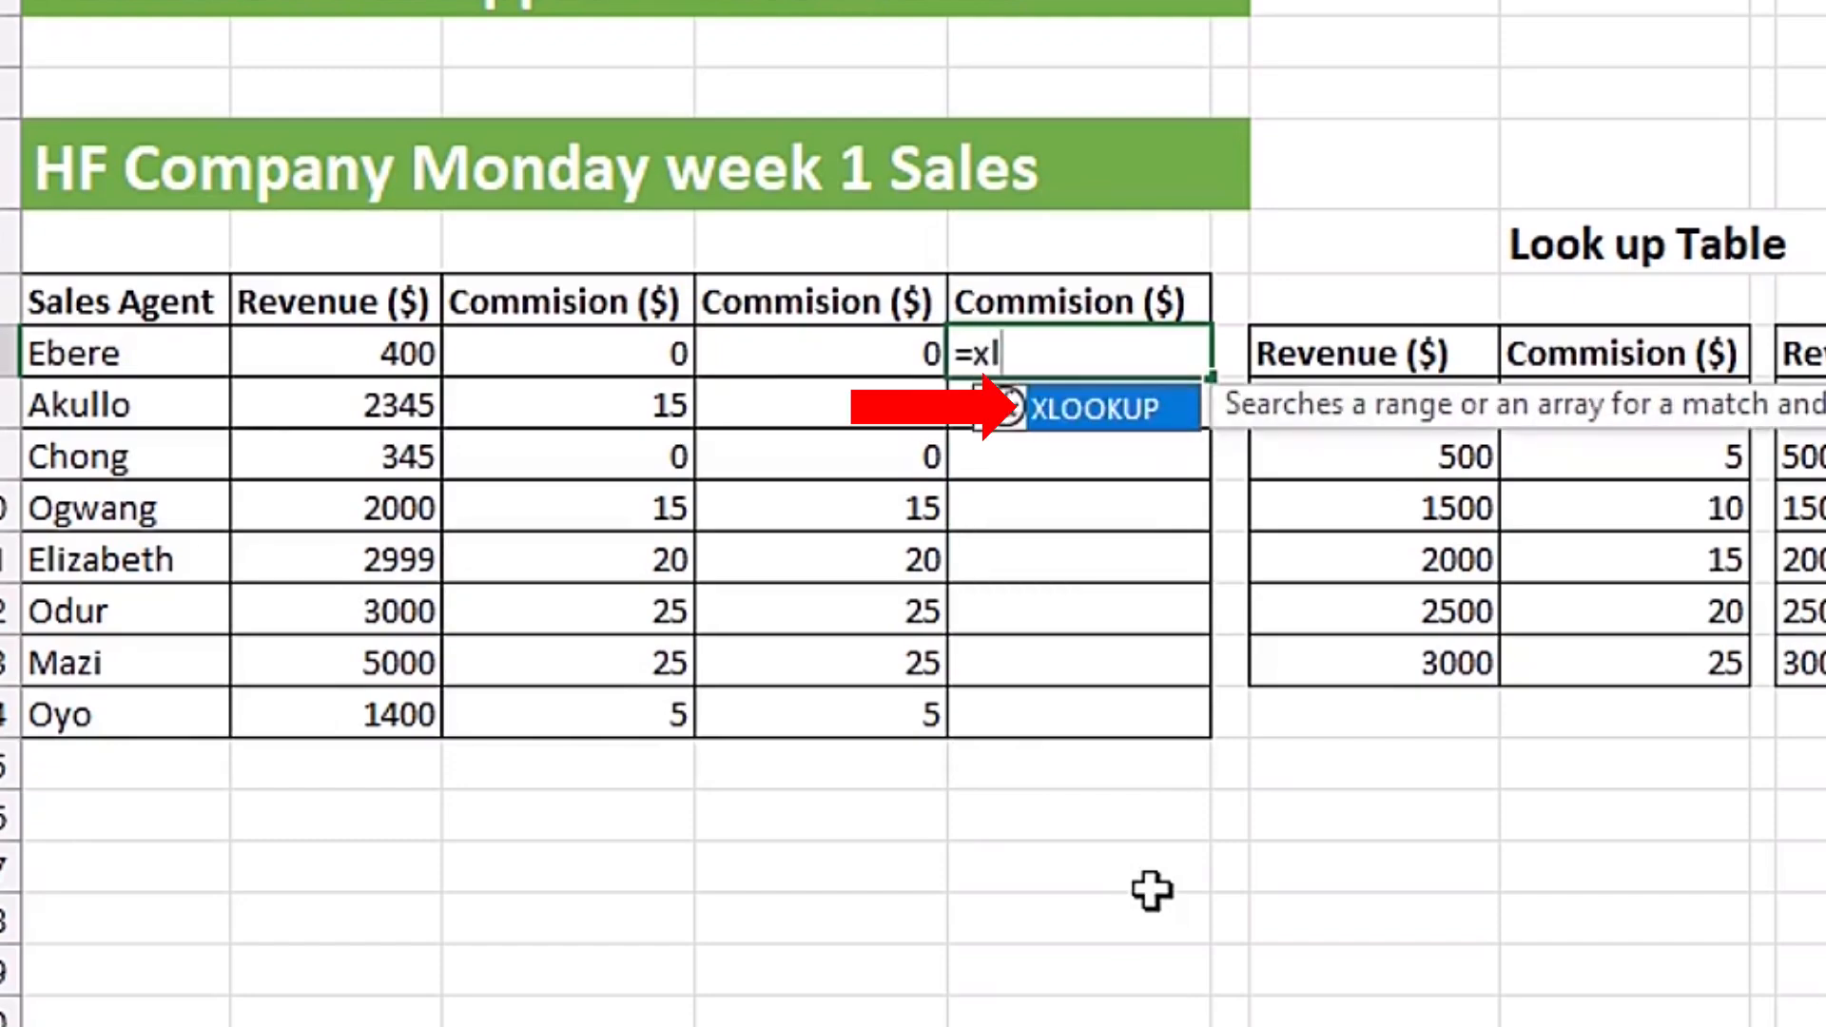
{"action": "key", "text": "Tab"}
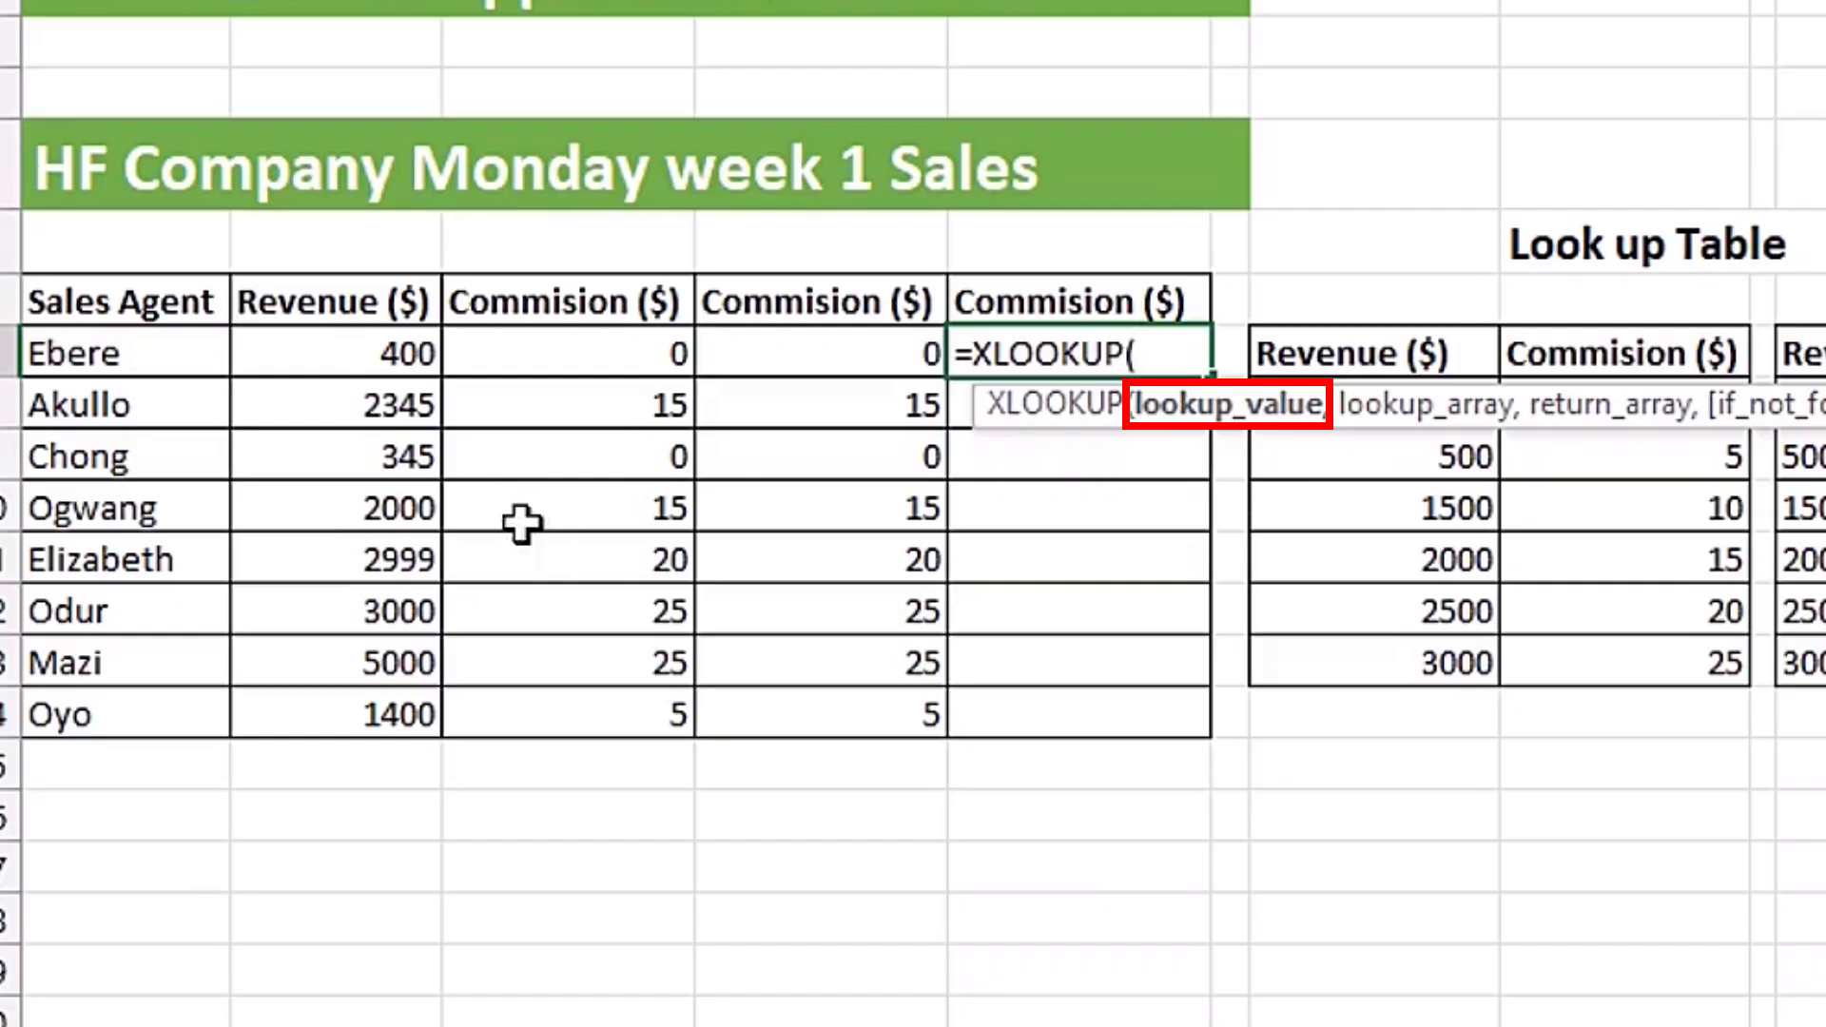
{"action": "left_click_drag", "start_coordinate": [343, 355], "coordinate": [346, 704]}
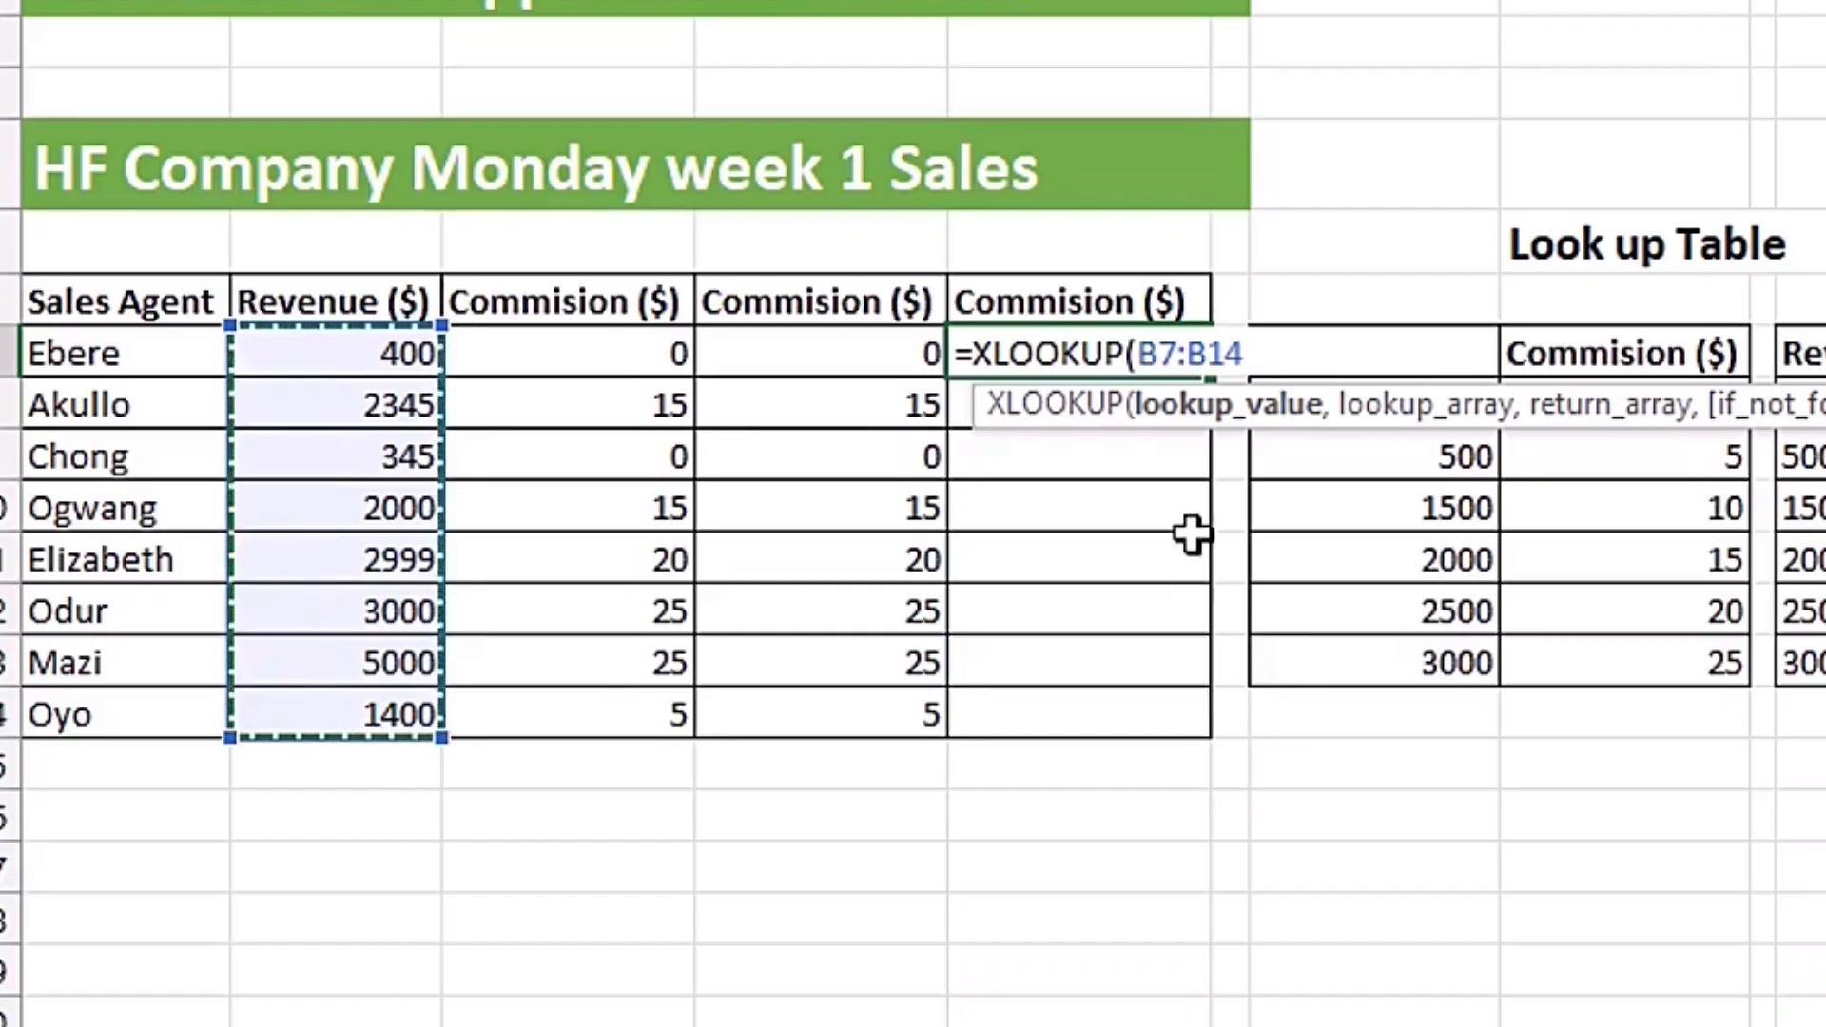
{"action": "type", "text": ","}
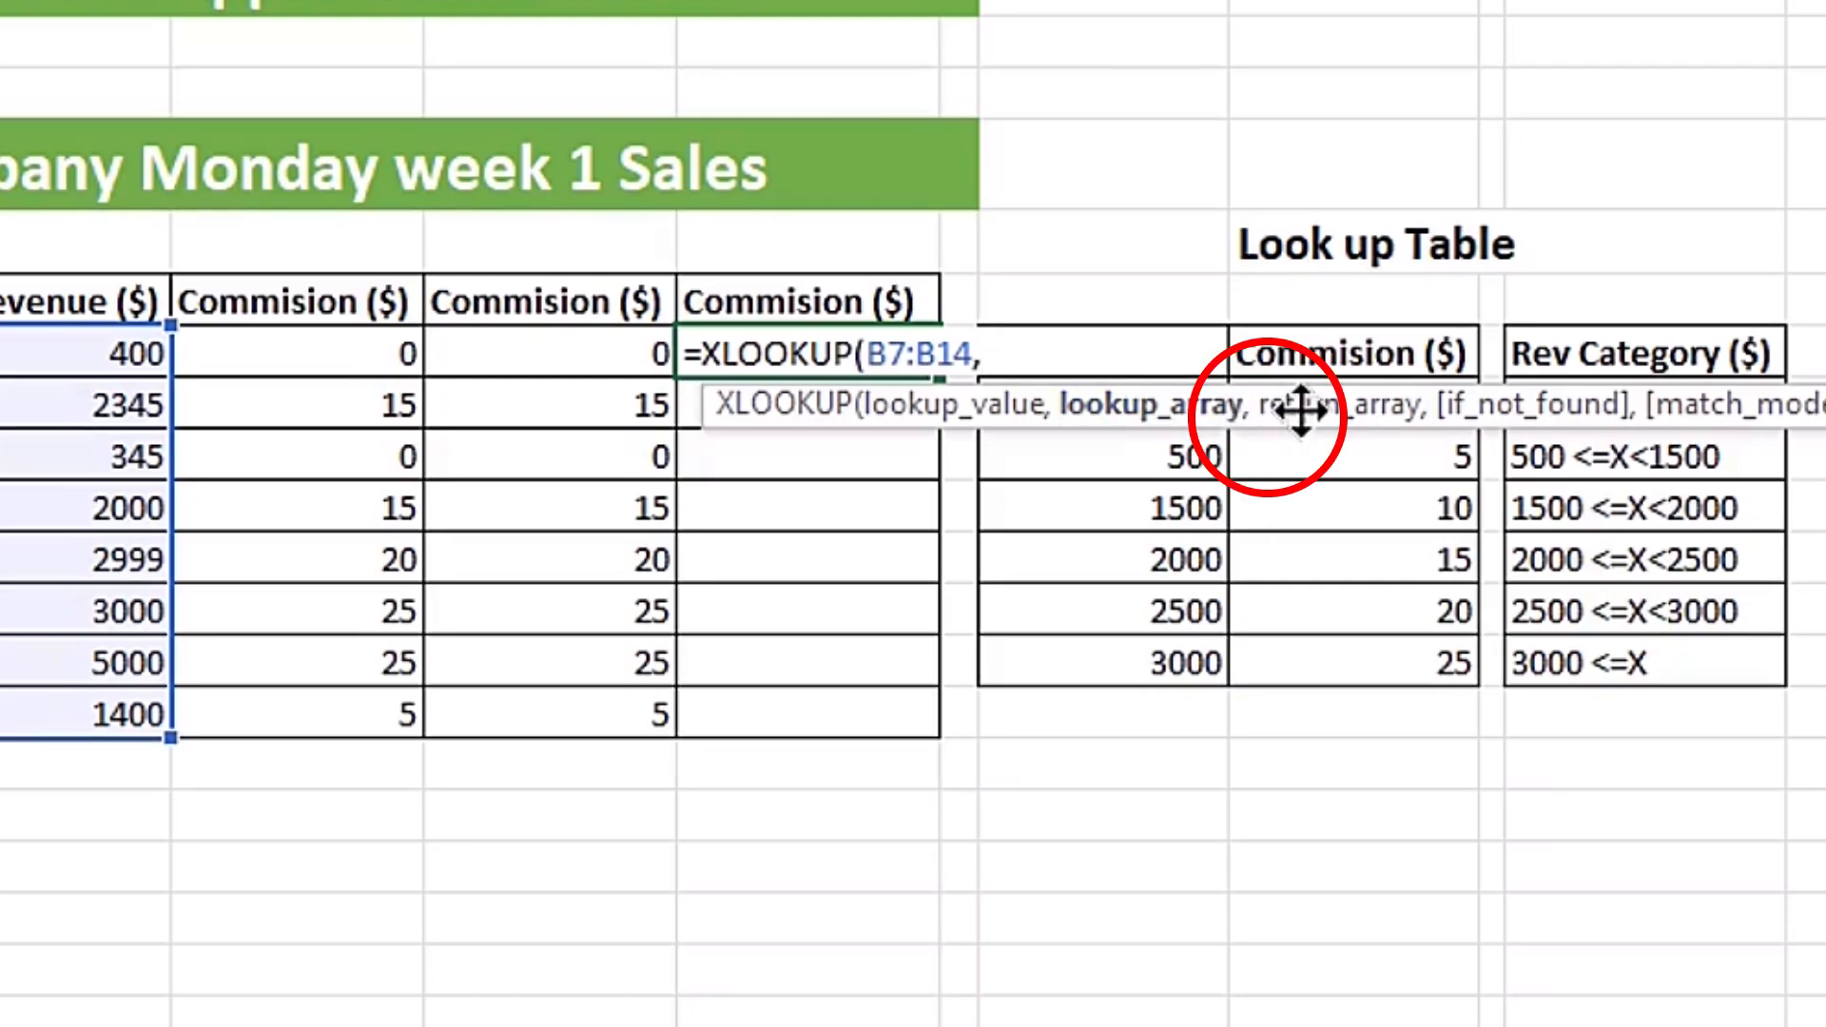
Add G8:G13 as the lookup array and H8:H13 as the return array of the E7 formula, using relative references.
{"action": "left_click_drag", "start_coordinate": [1301, 409], "coordinate": [1297, 246]}
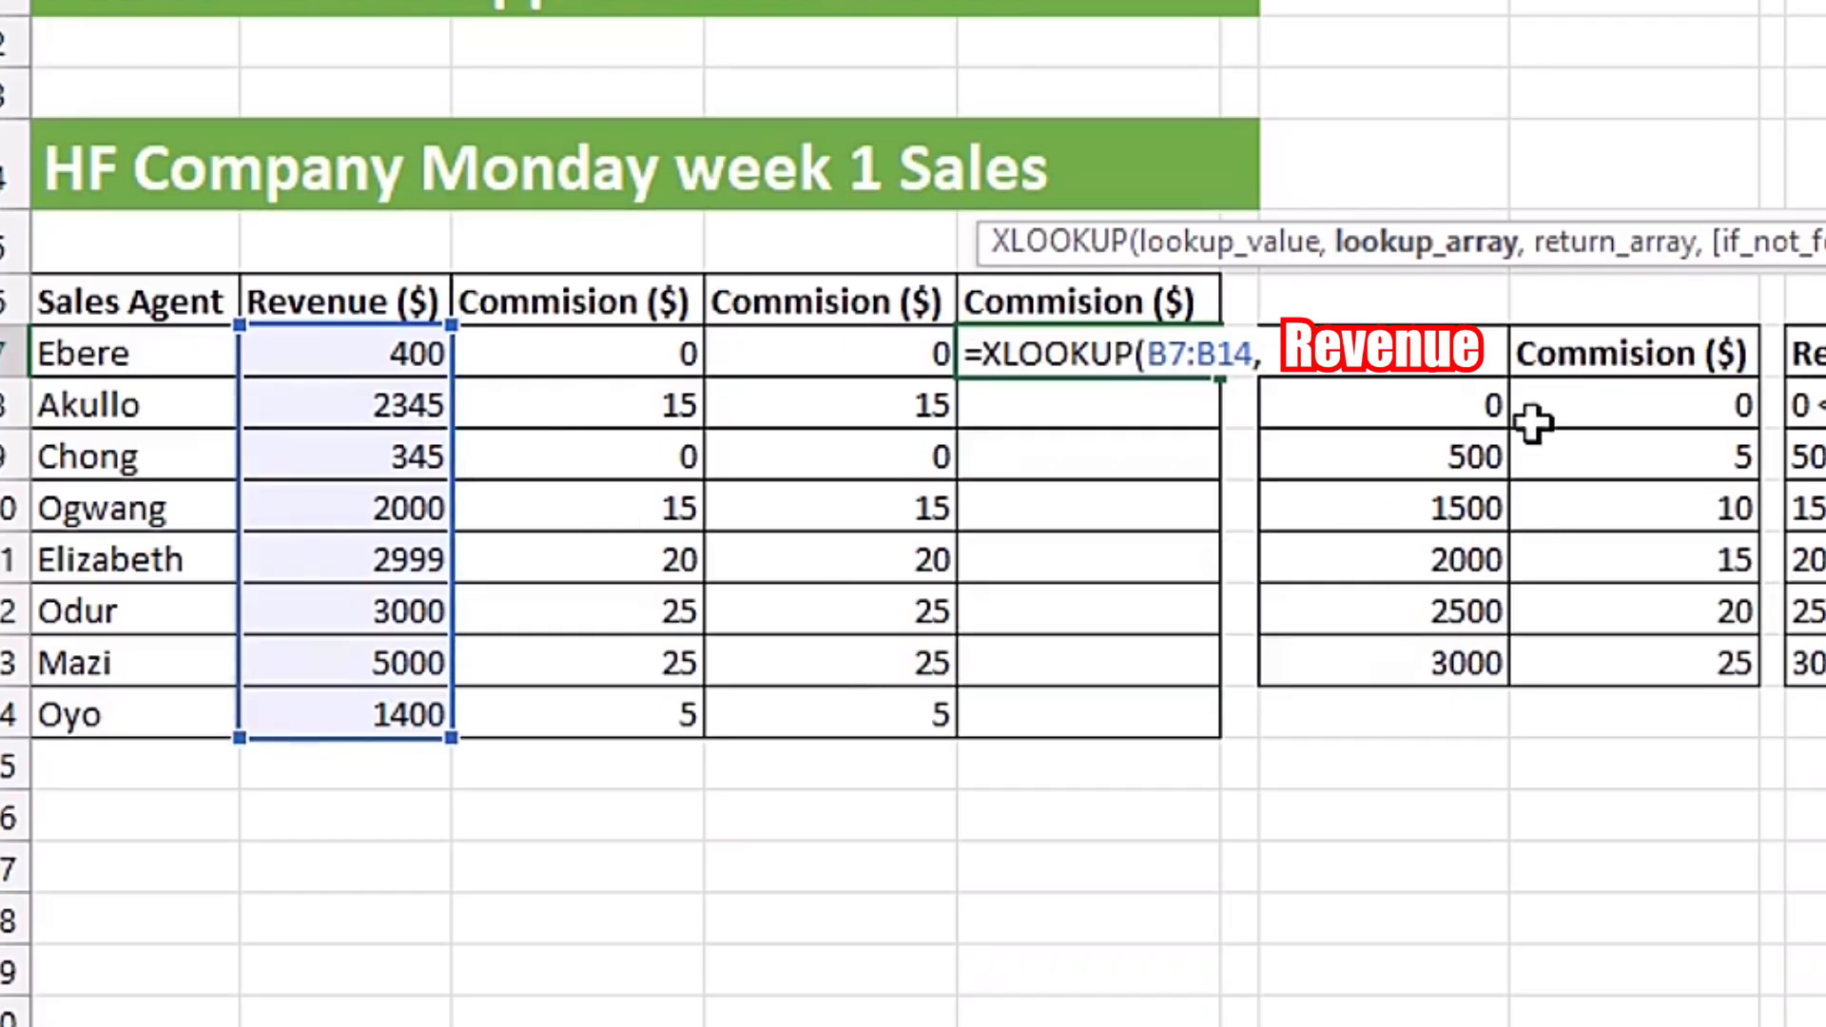
{"action": "left_click_drag", "start_coordinate": [1434, 411], "coordinate": [1420, 661]}
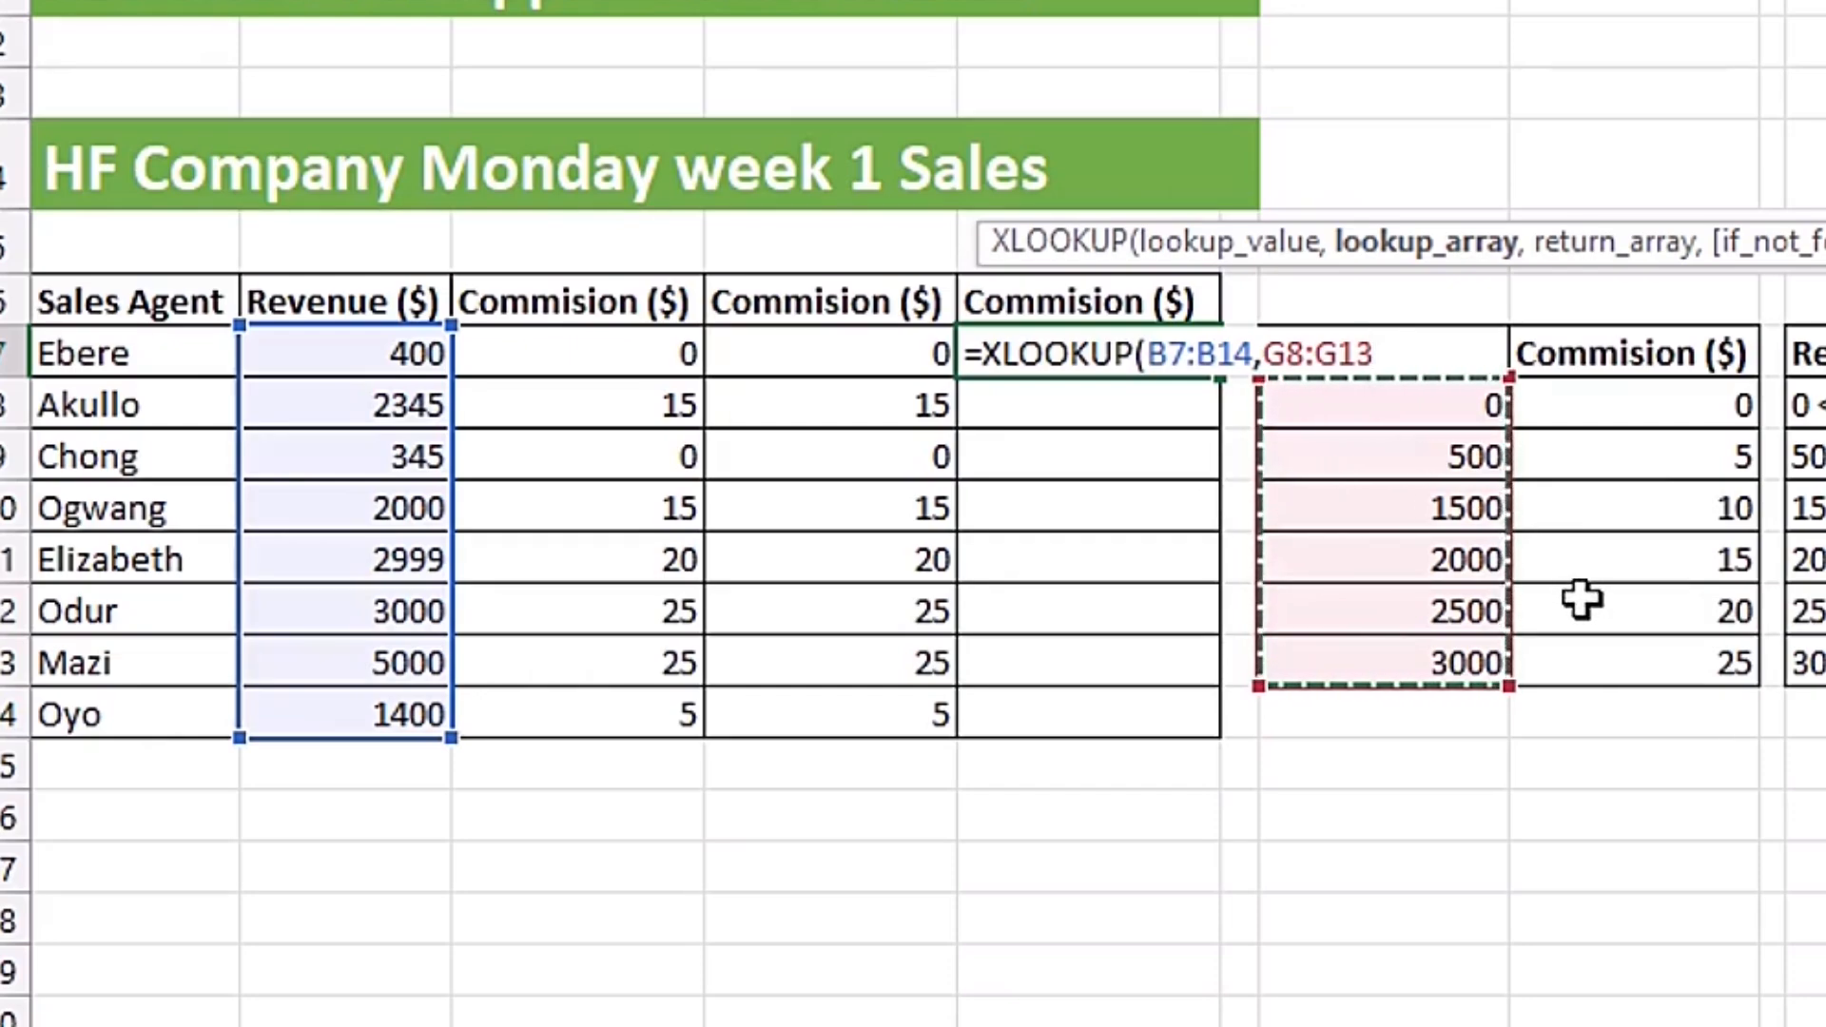
{"action": "type", "text": ","}
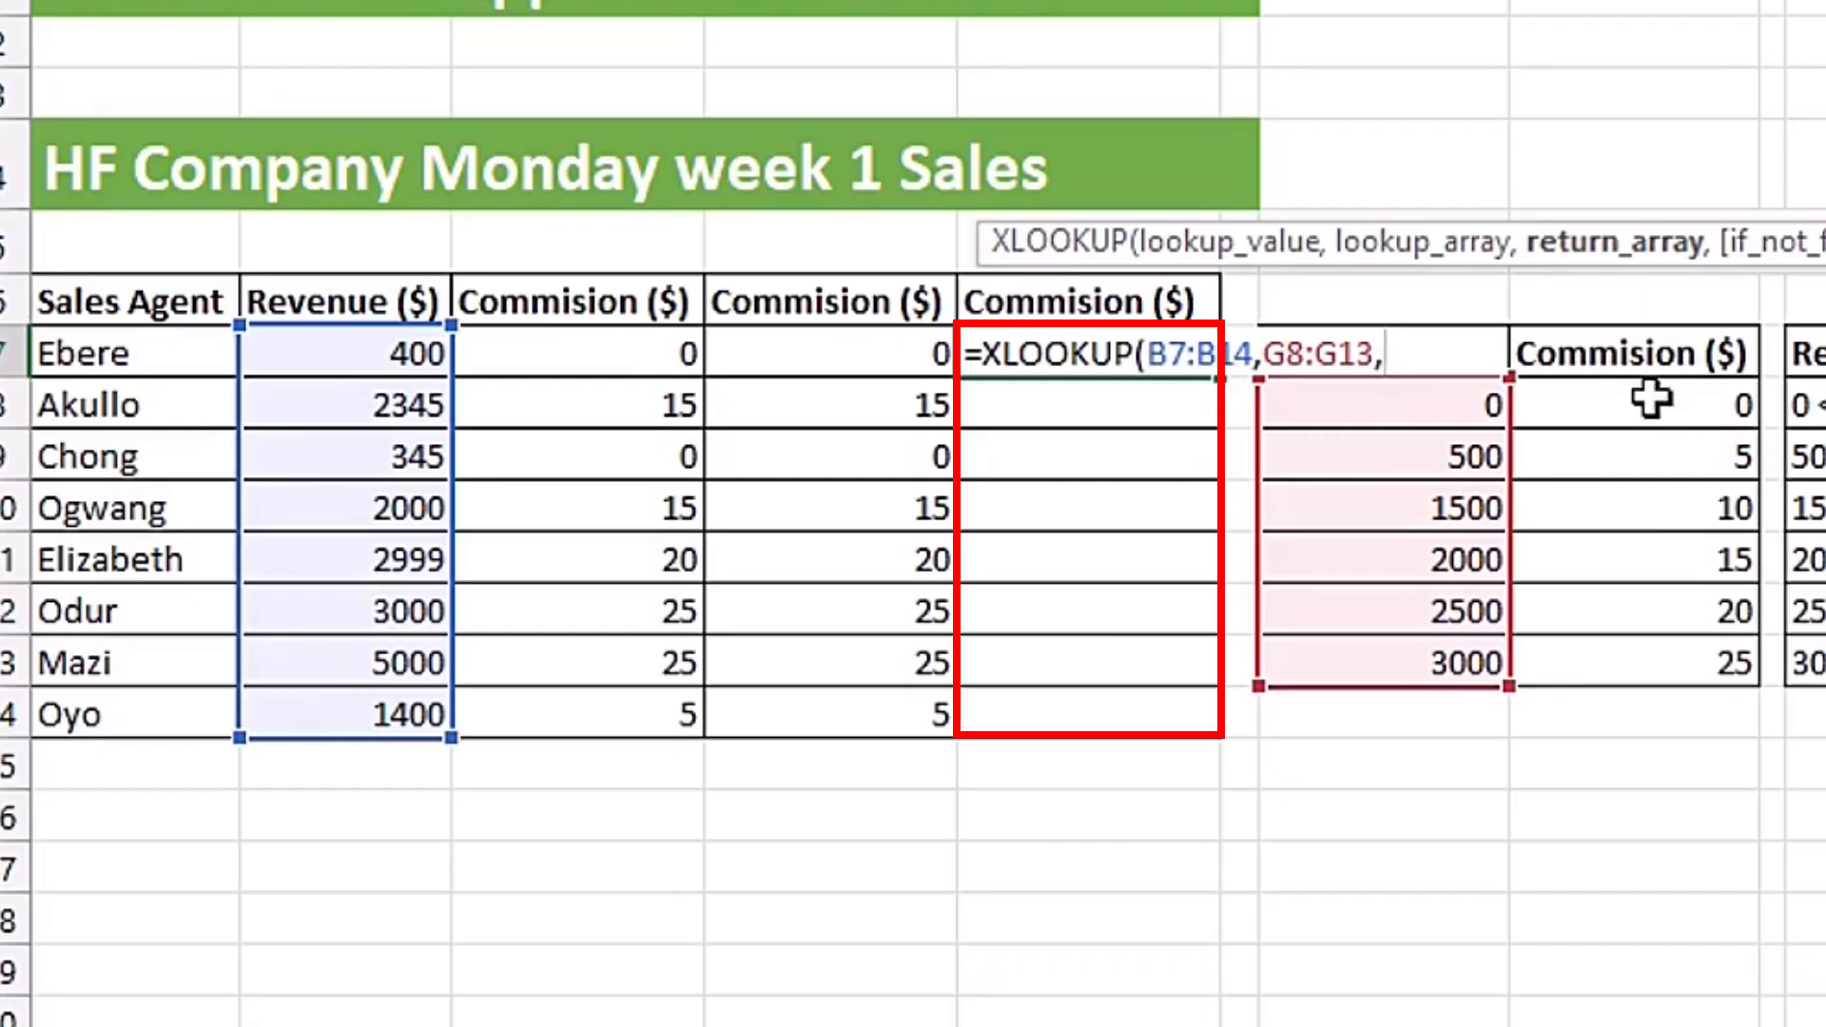
{"action": "left_click_drag", "start_coordinate": [1651, 400], "coordinate": [1660, 645]}
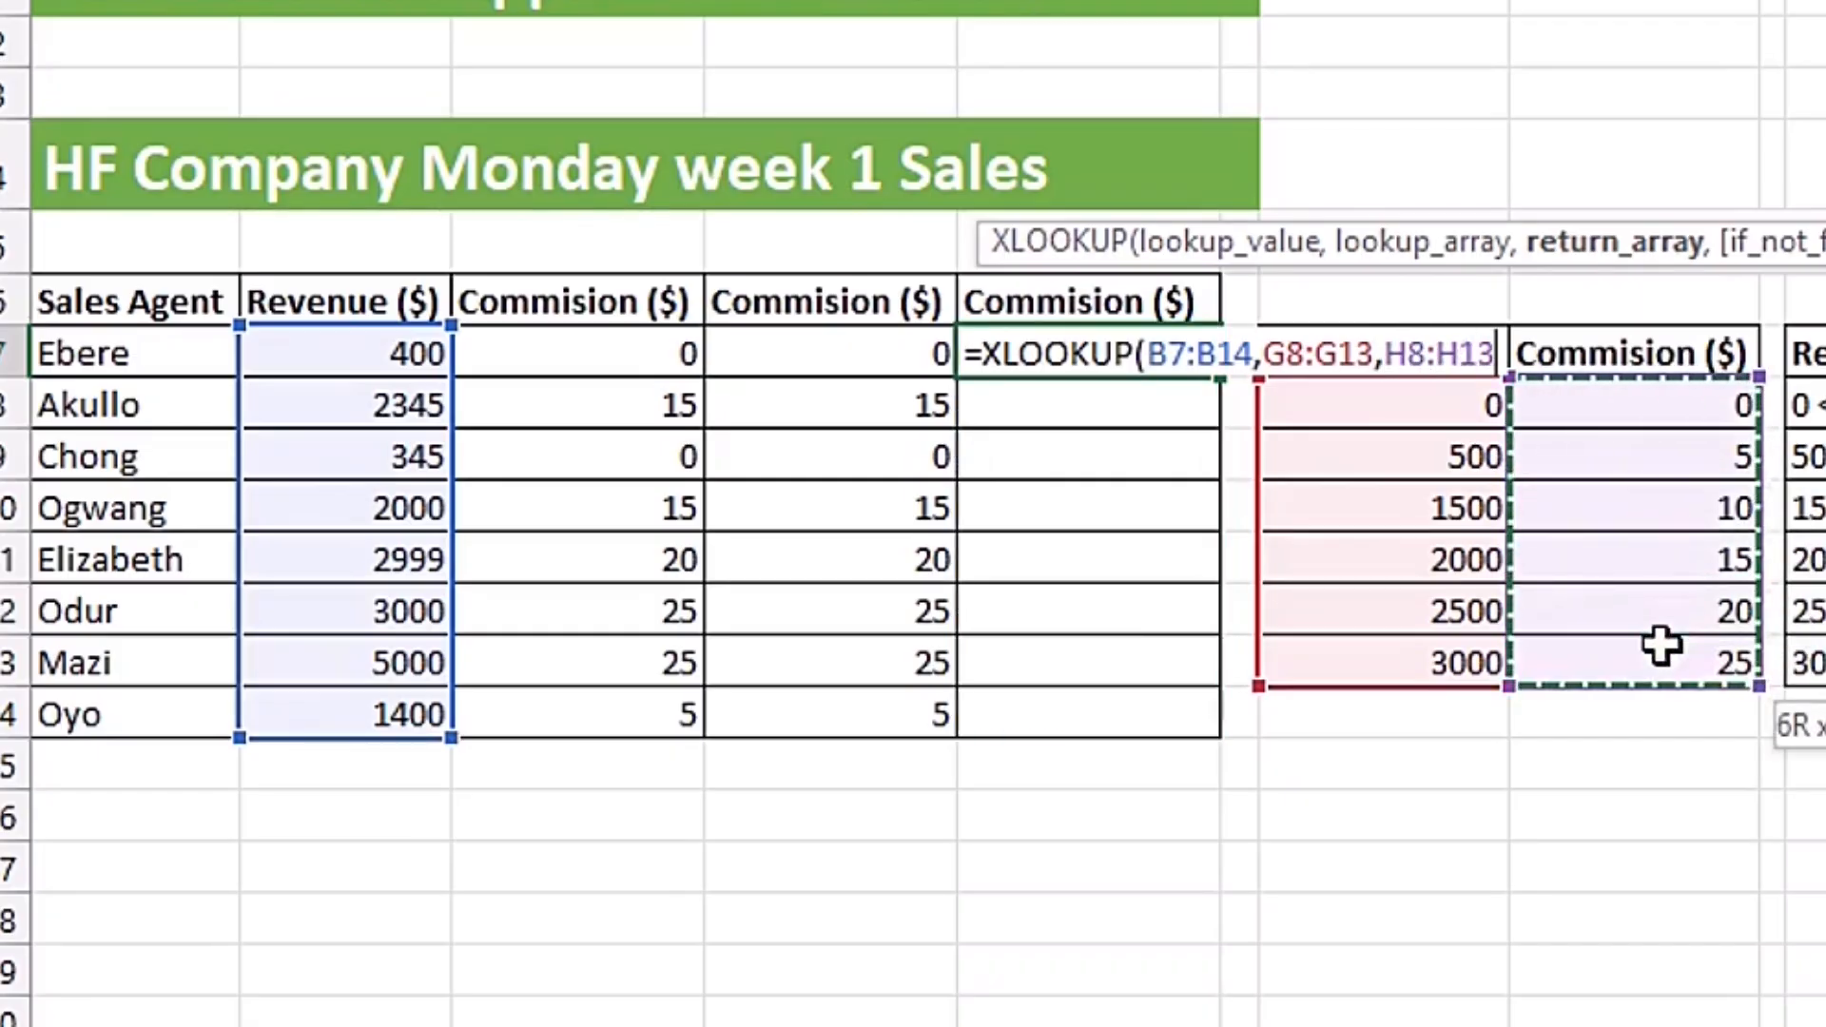
Complete the E7 array formula with if_not_found omitted and match mode -1 (exact match or next smaller item).
{"action": "type", "text": ","}
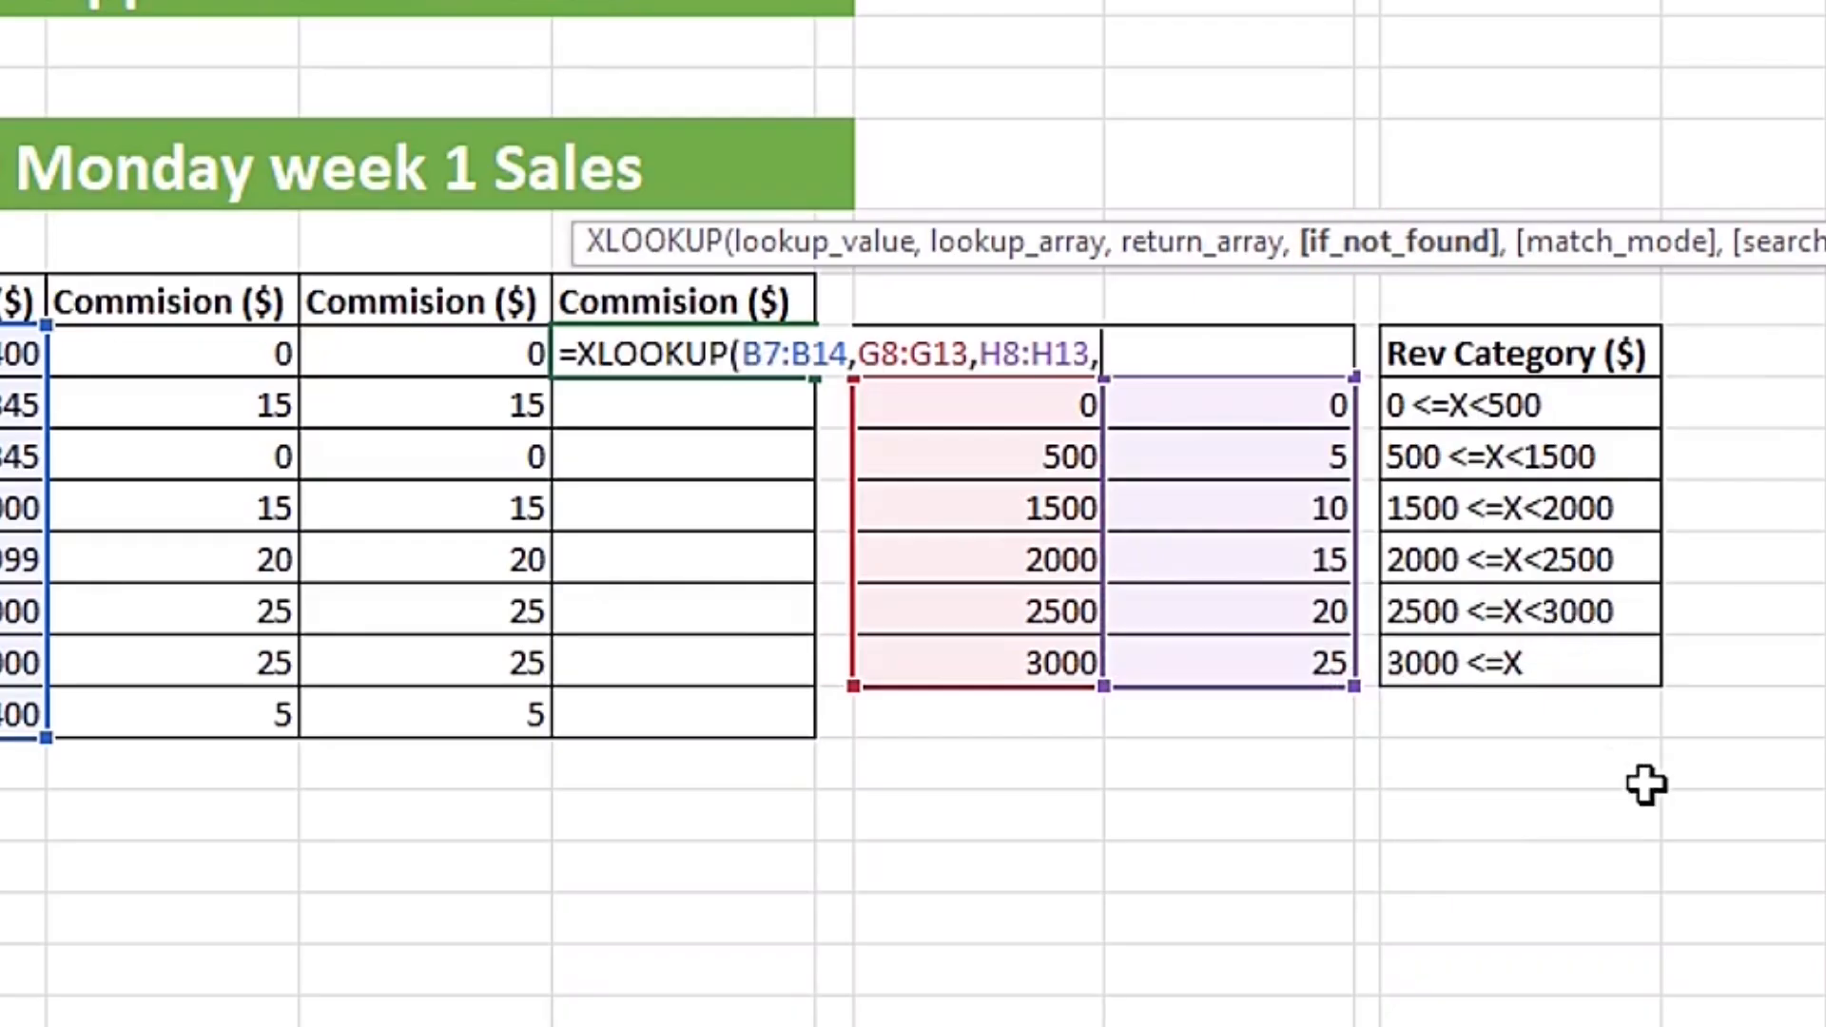
{"action": "type", "text": ","}
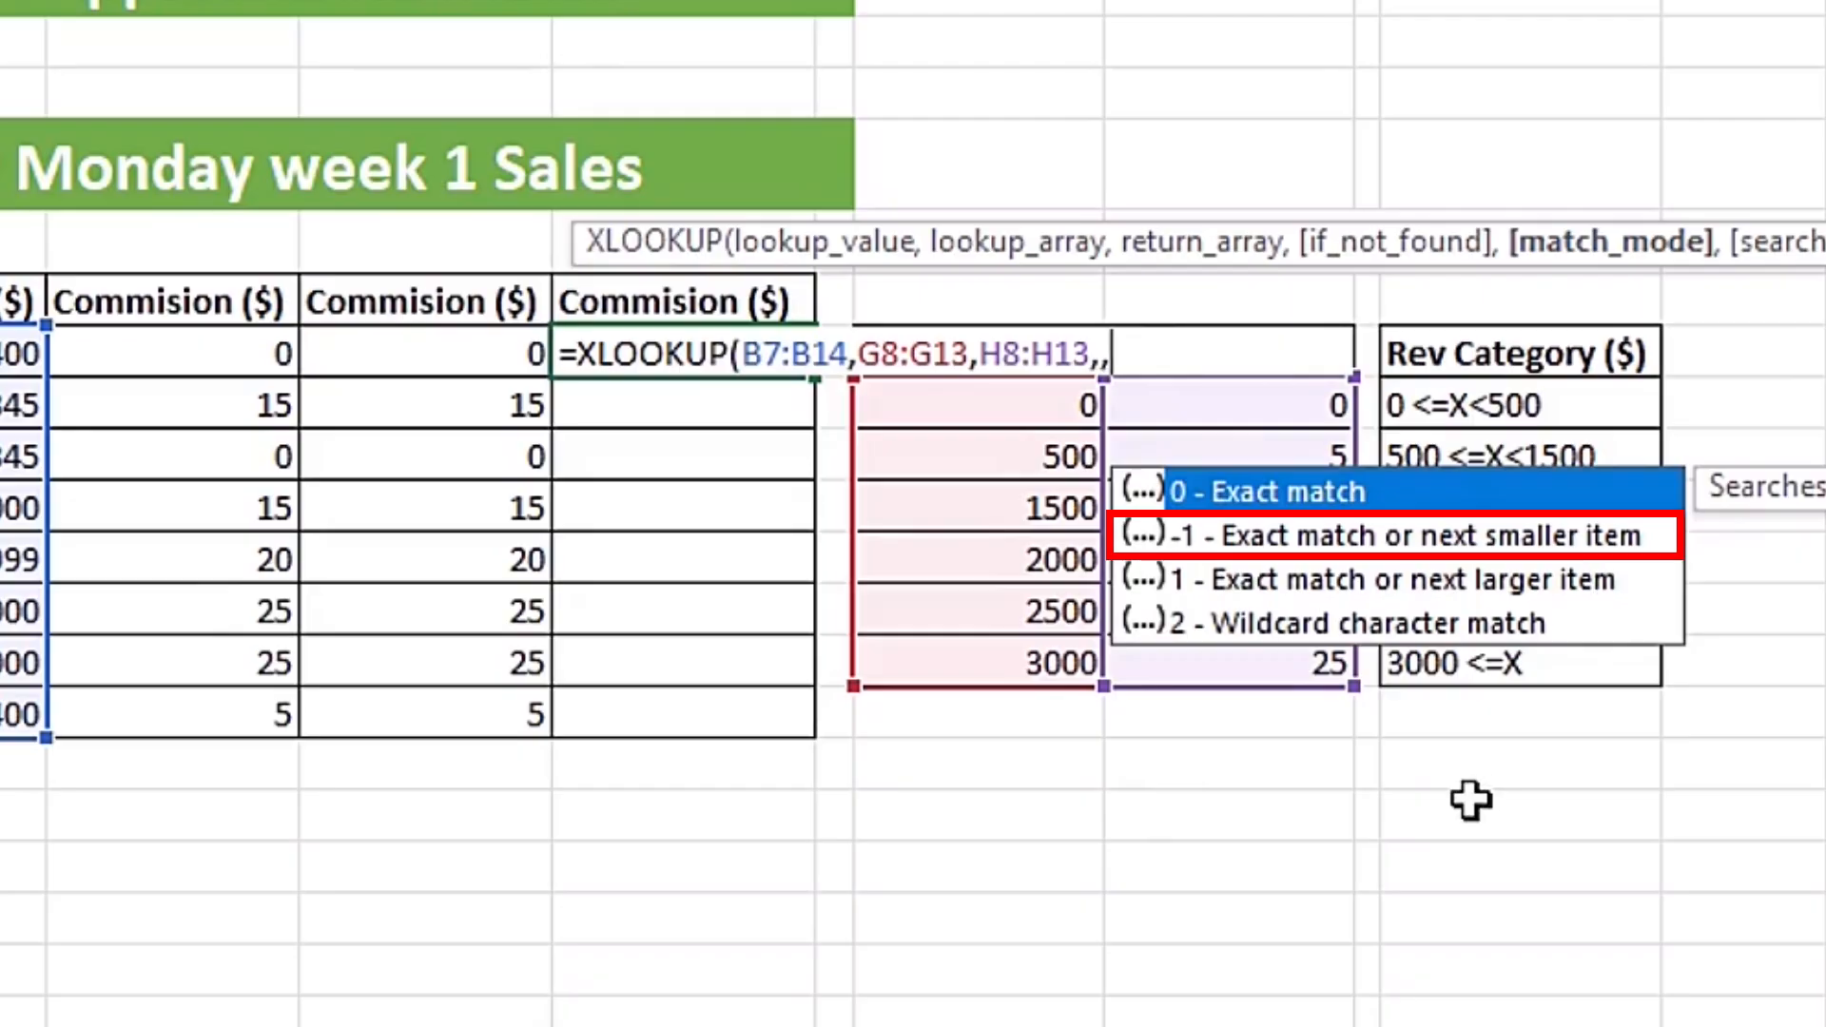
{"action": "key", "text": "Down"}
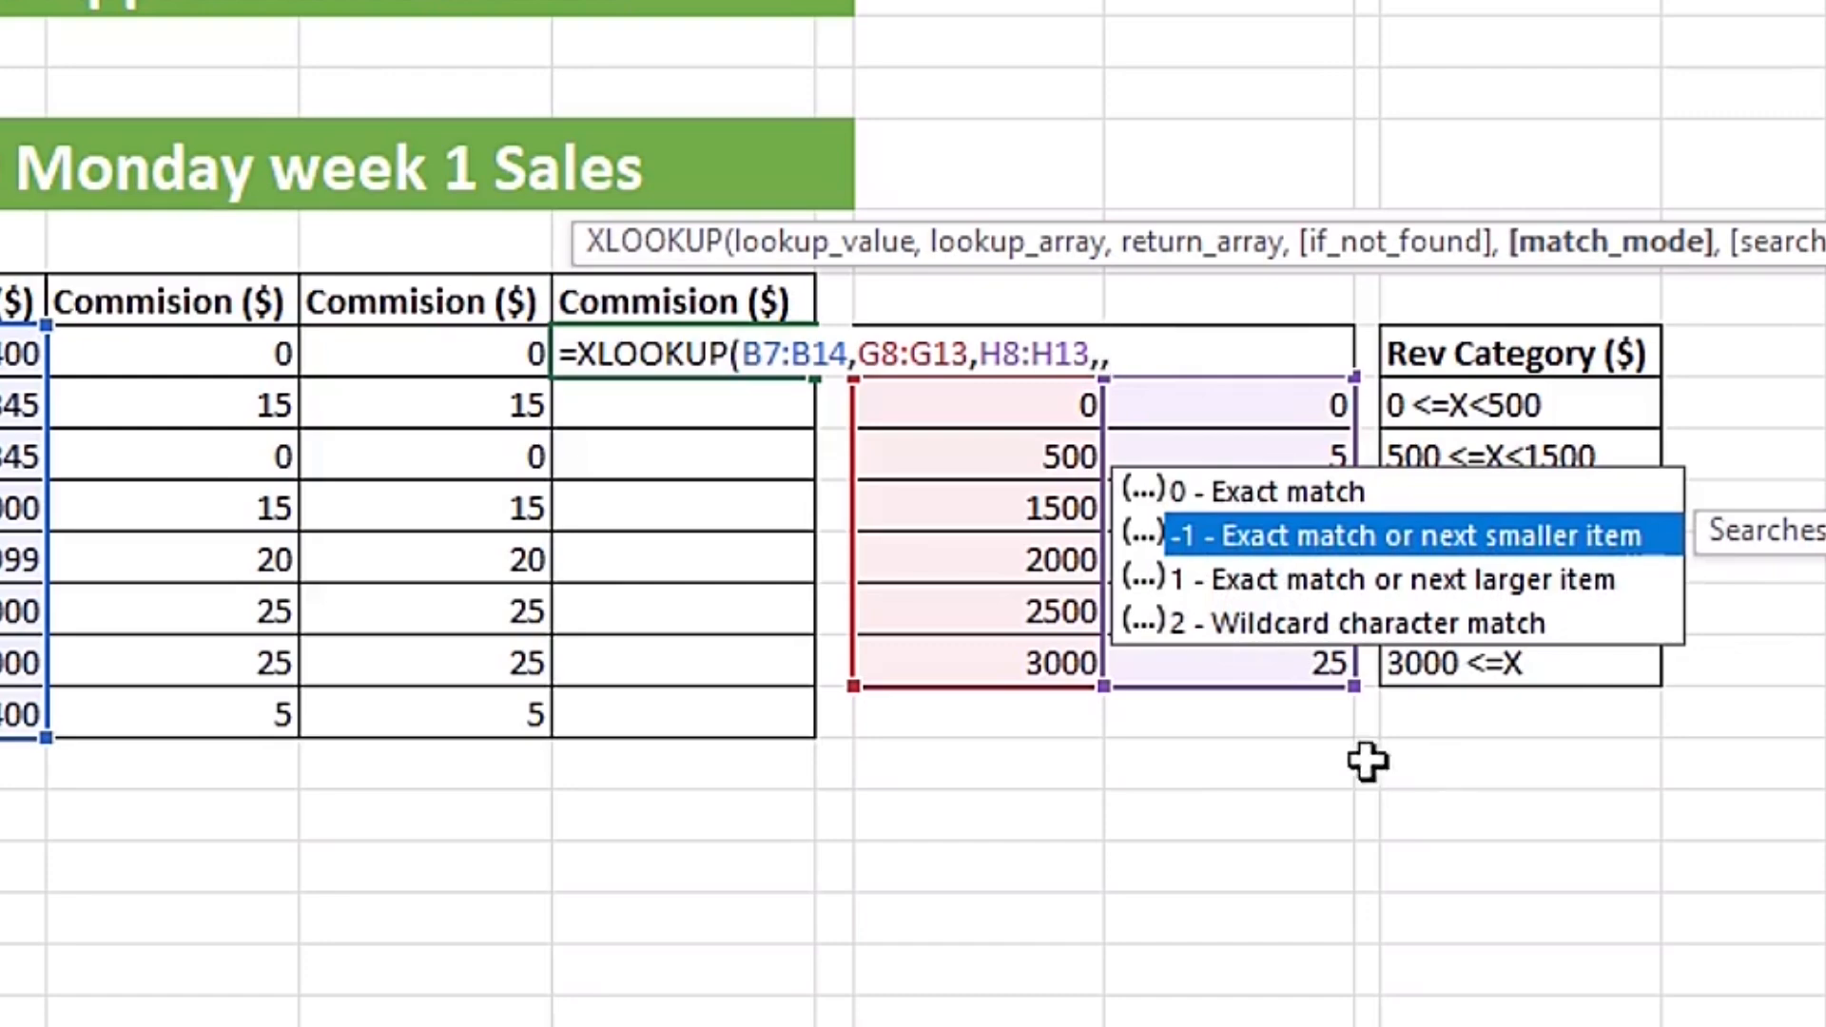
{"action": "key", "text": "Tab"}
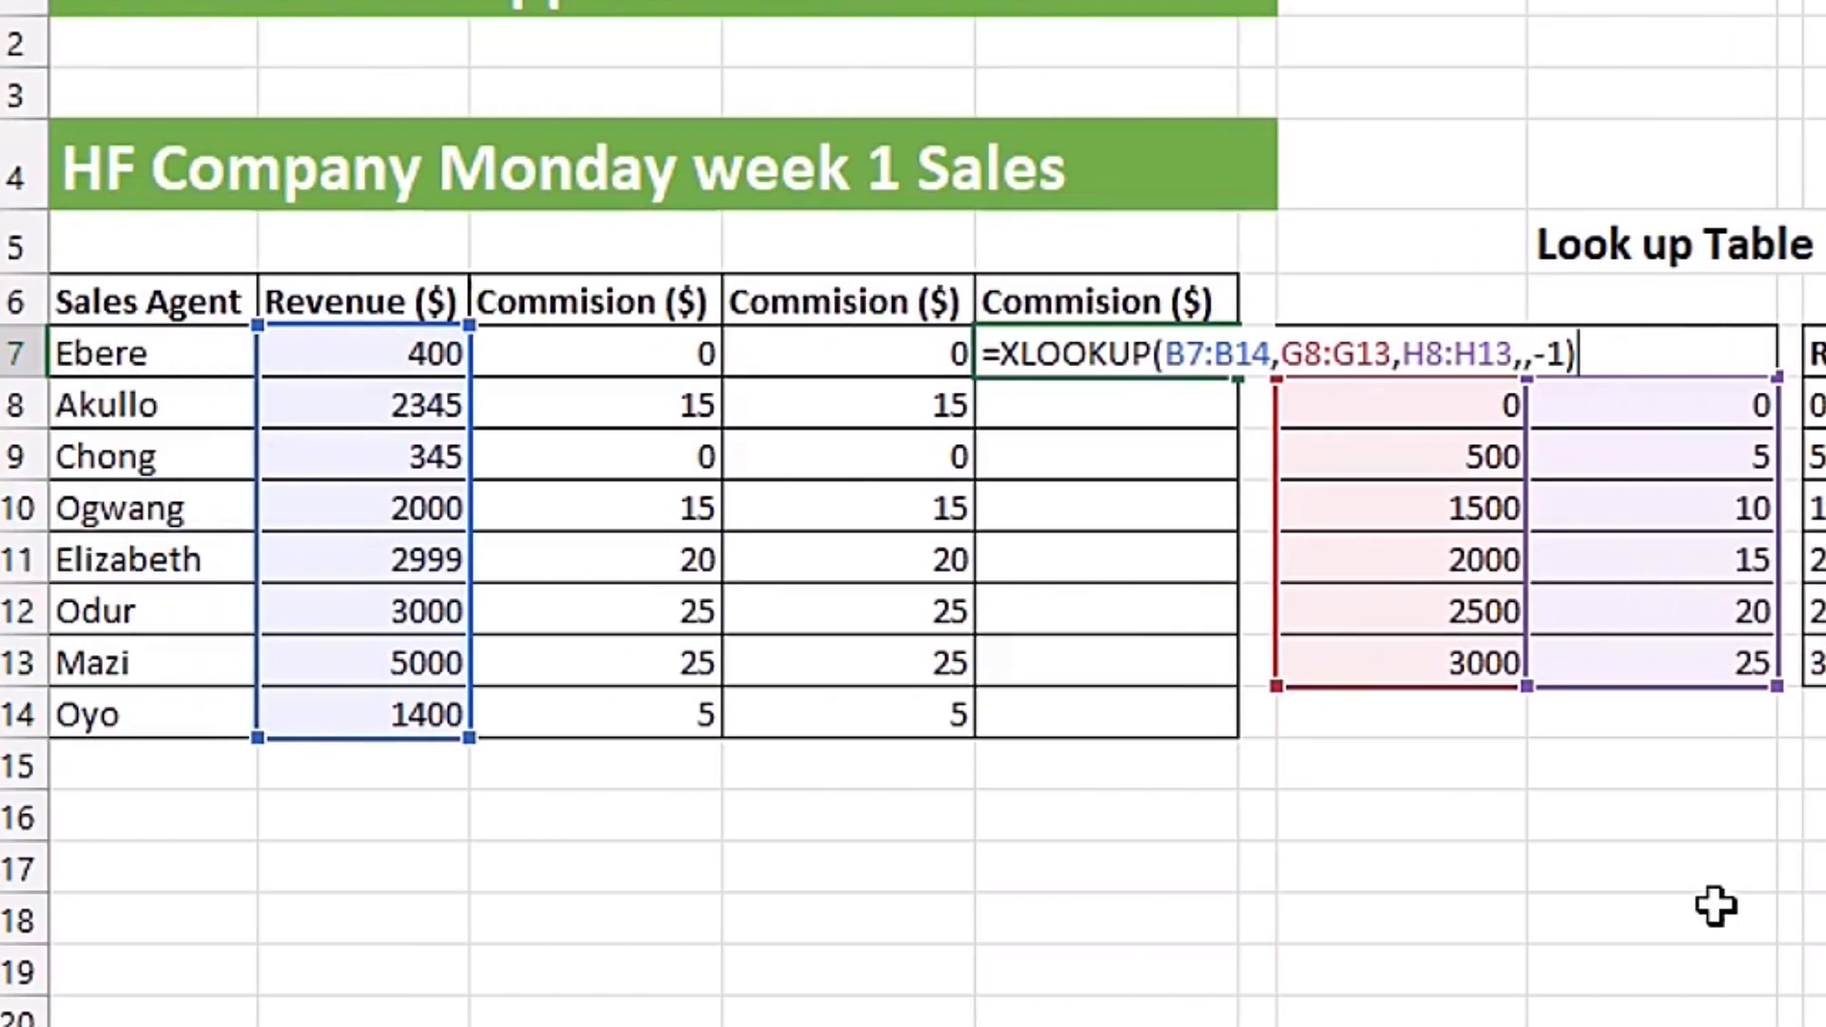
{"action": "key", "text": "Return"}
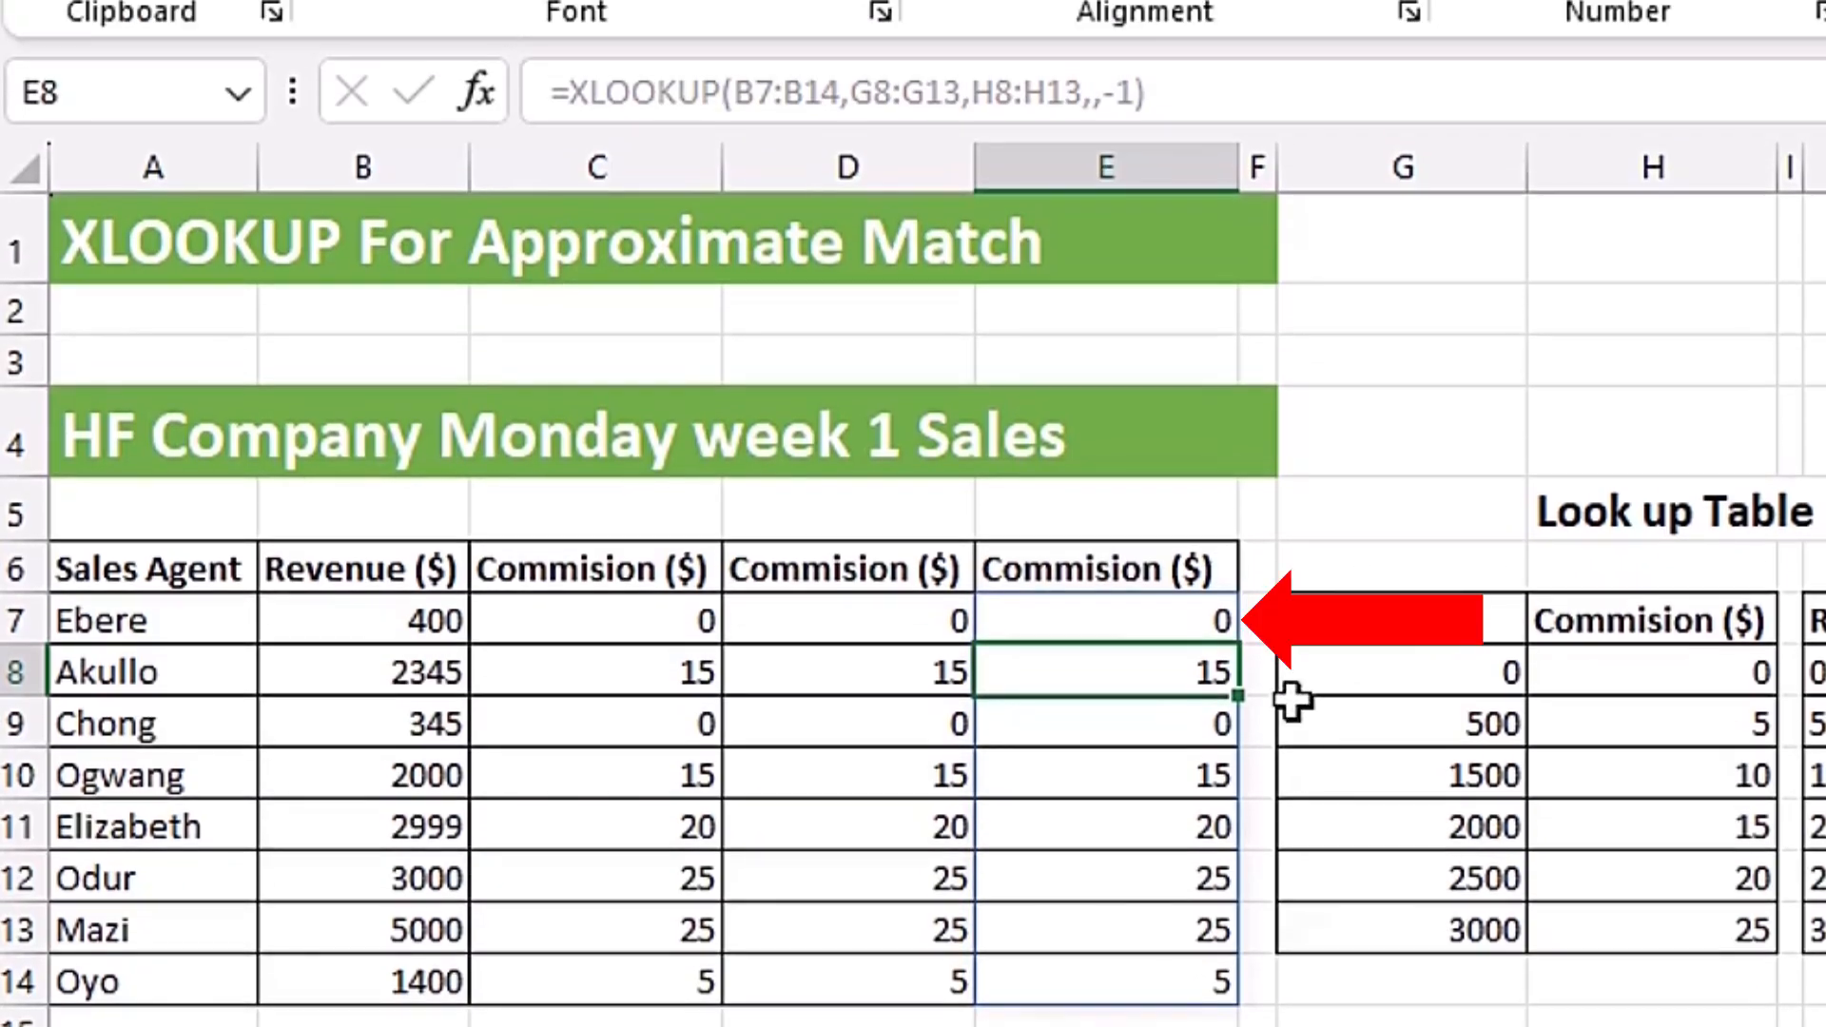
Compare the array formula in E7 with the formula shown for the spilled cells below it, such as E8 and E9.
{"action": "left_click", "coordinate": [1128, 618]}
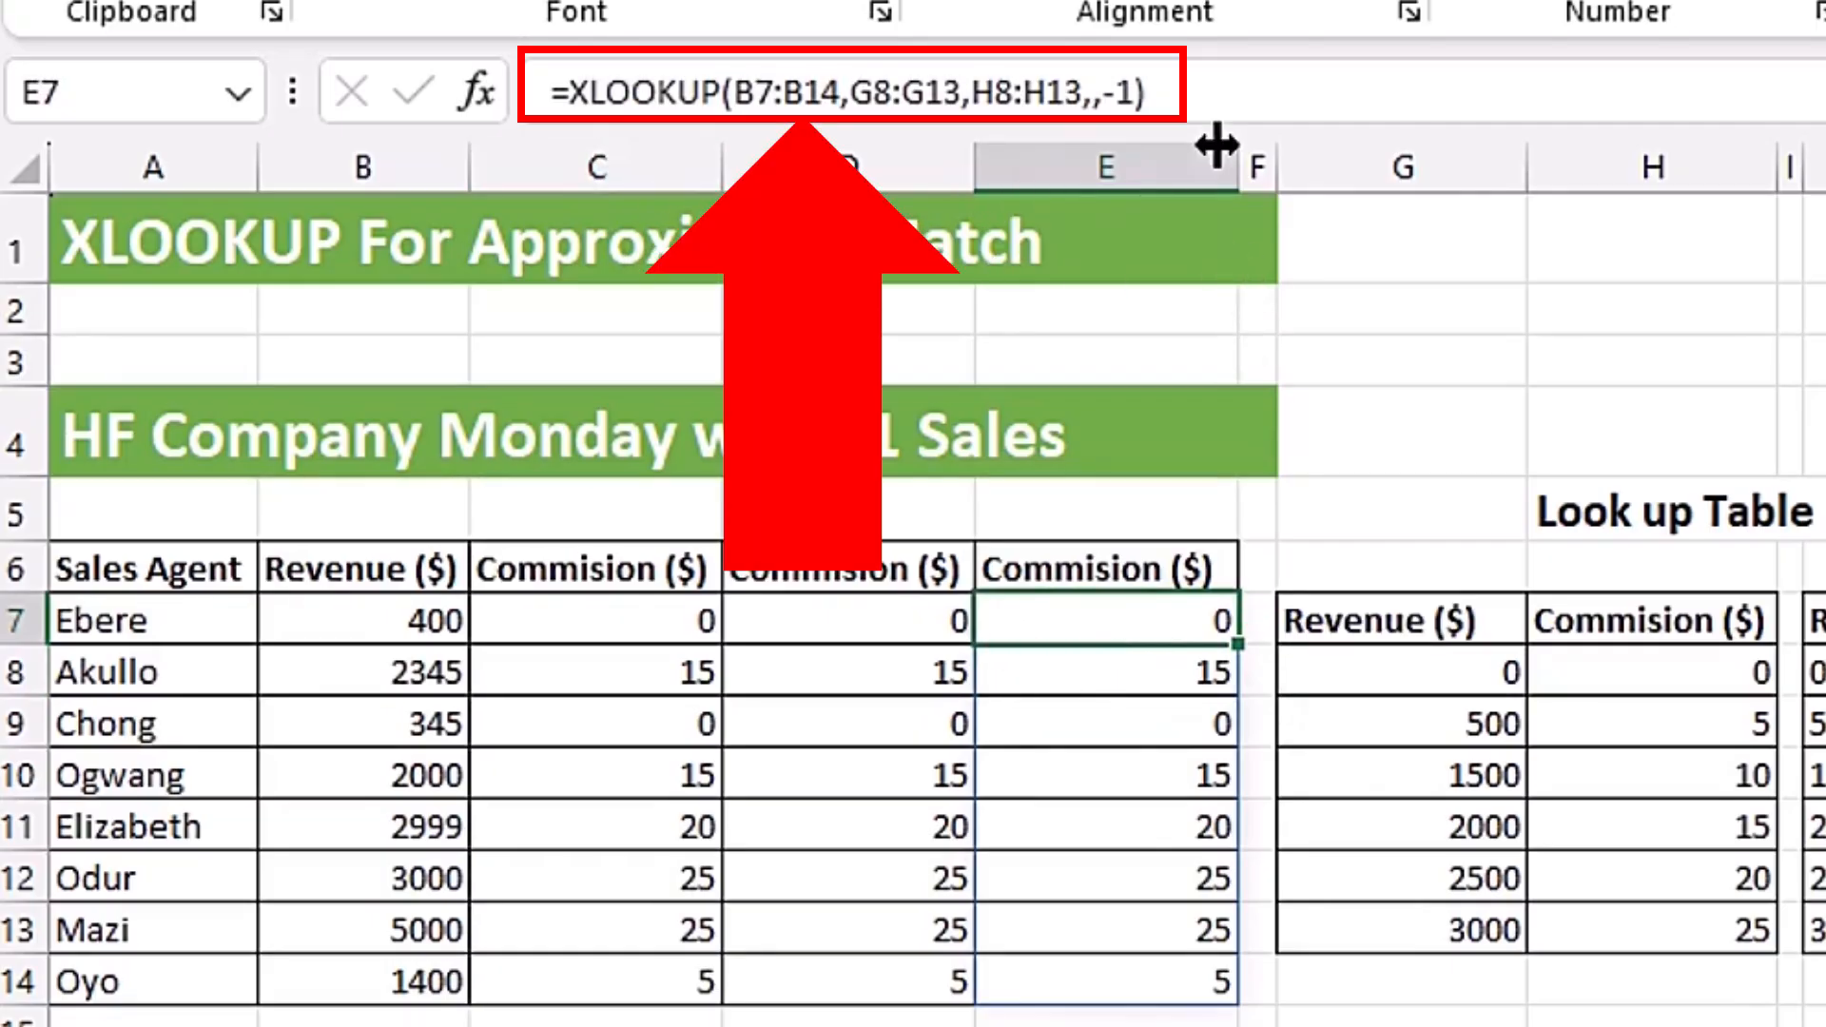
{"action": "left_click", "coordinate": [1179, 686]}
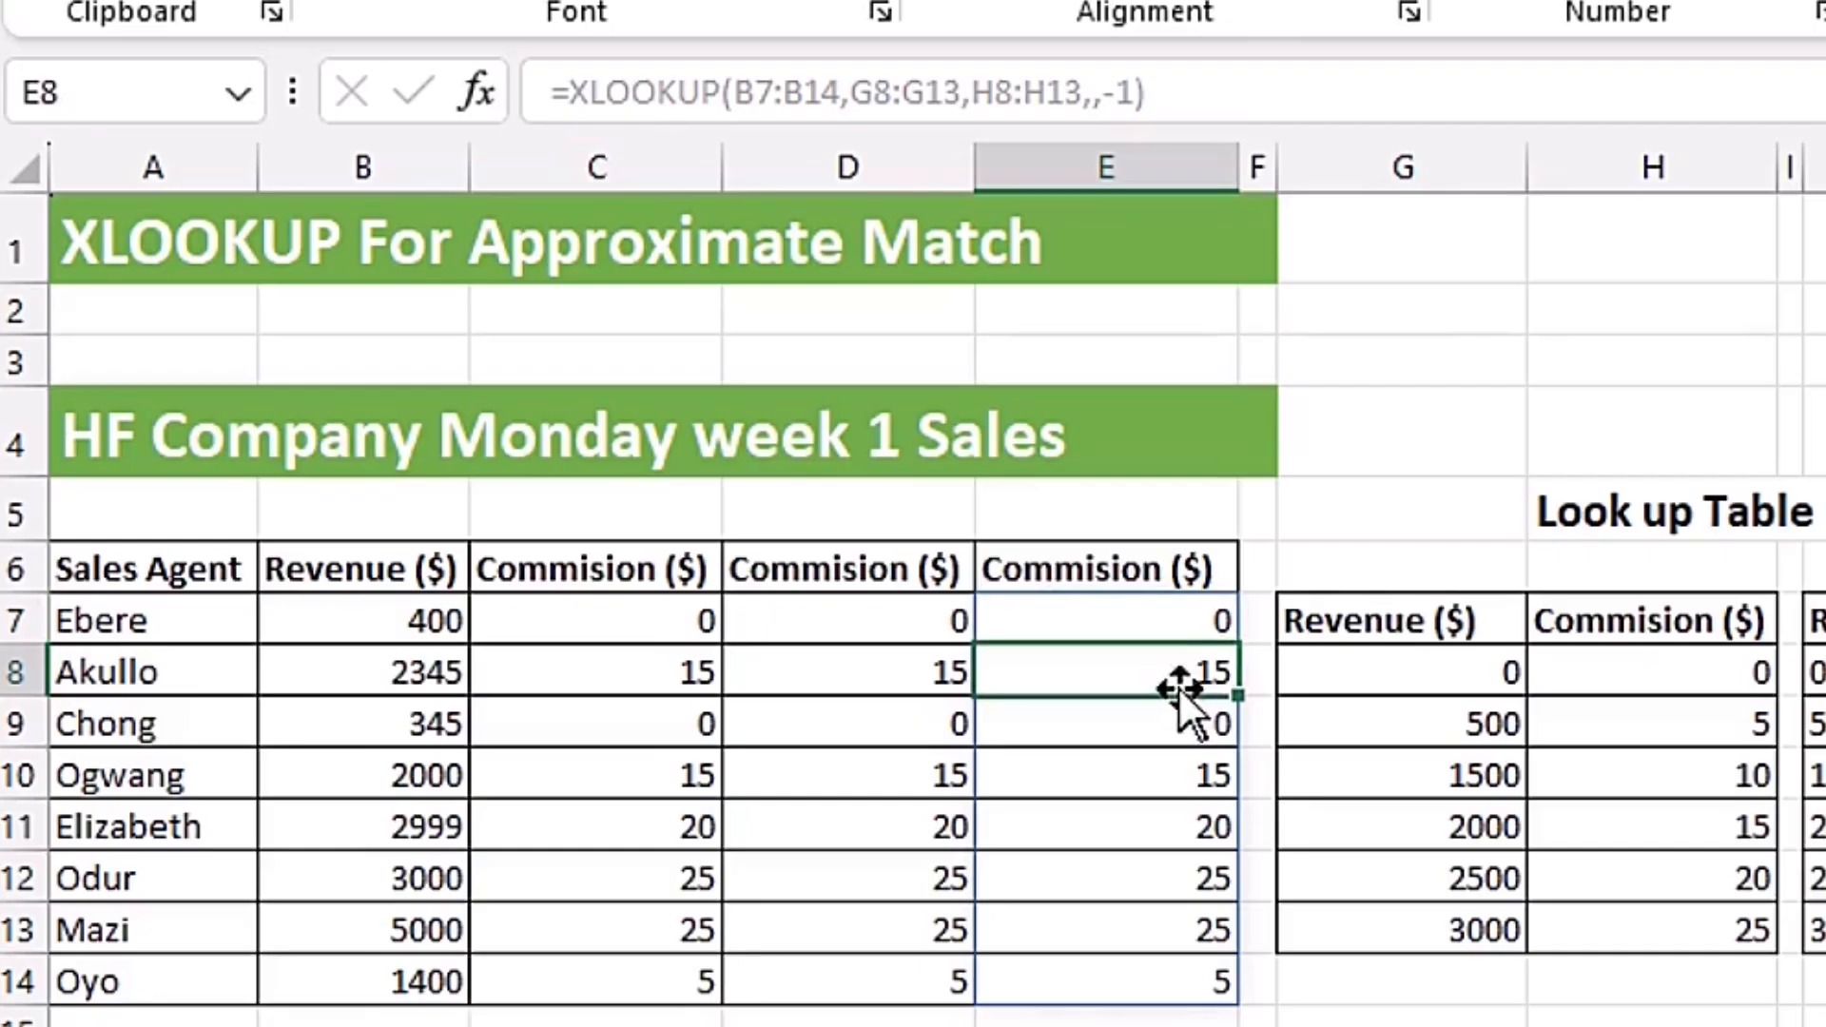
{"action": "left_click", "coordinate": [1147, 723]}
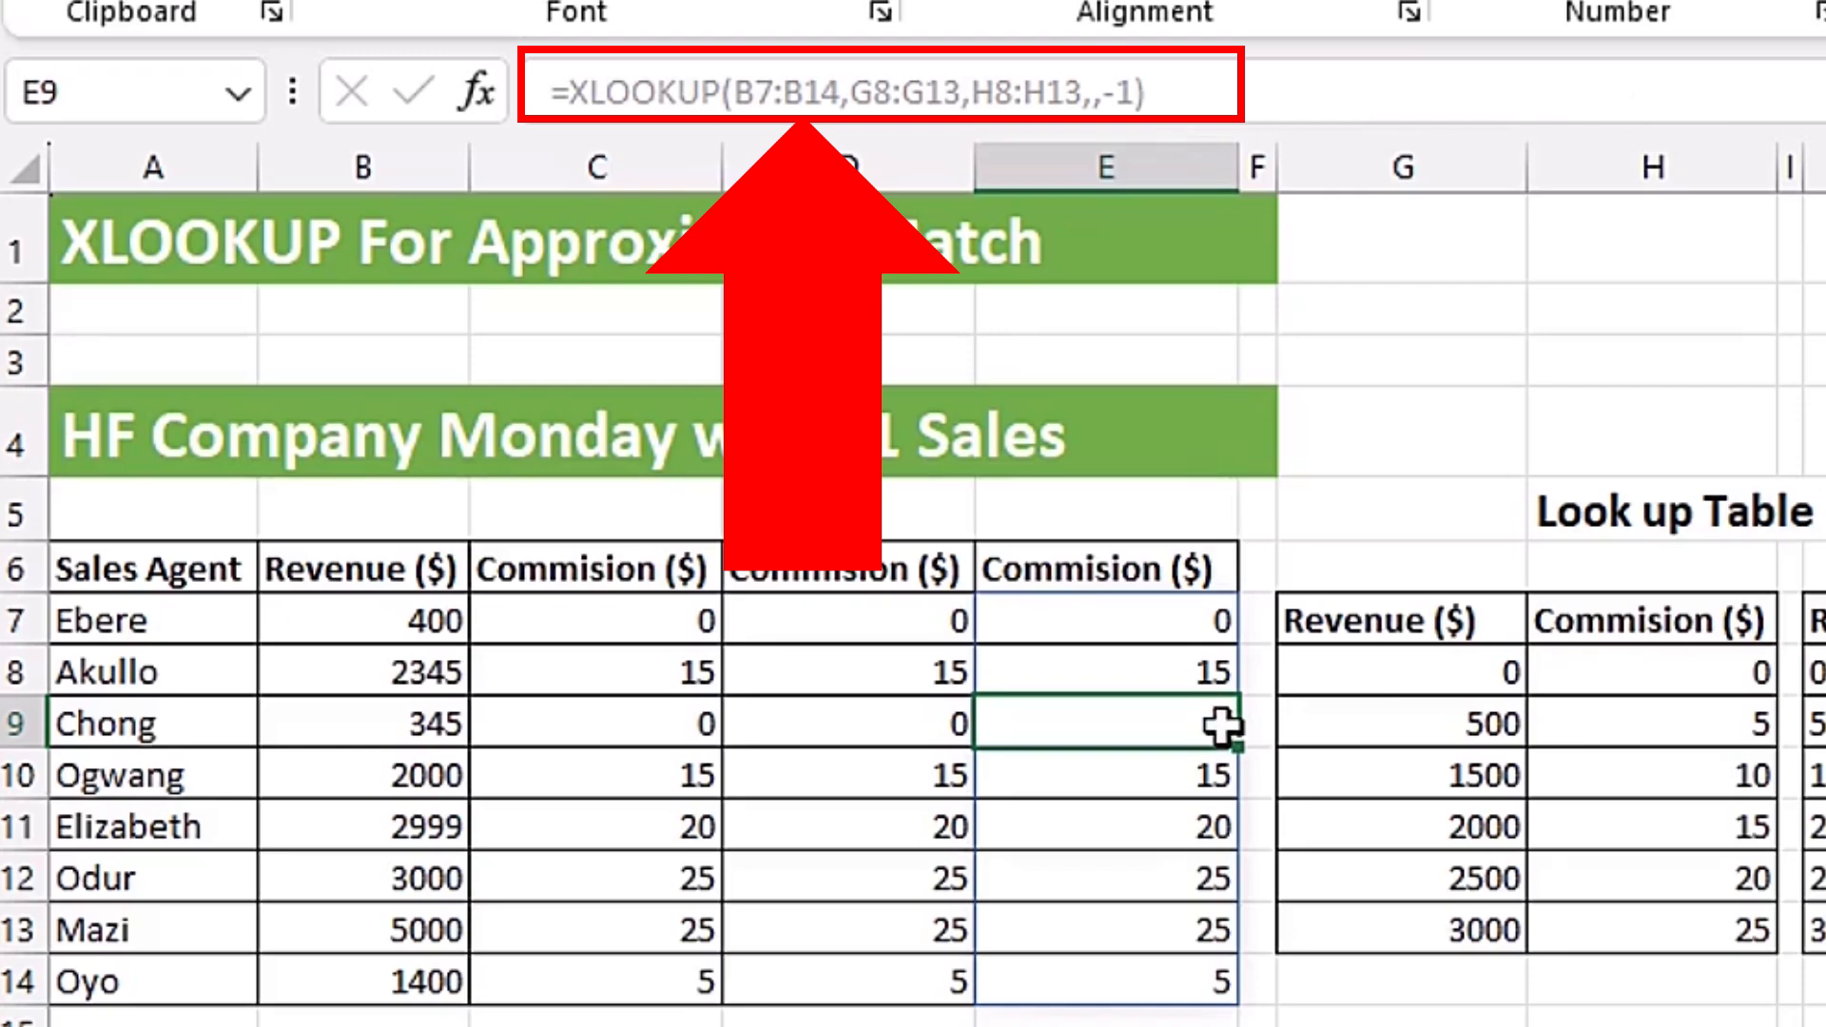
{"action": "left_click", "coordinate": [1106, 1025]}
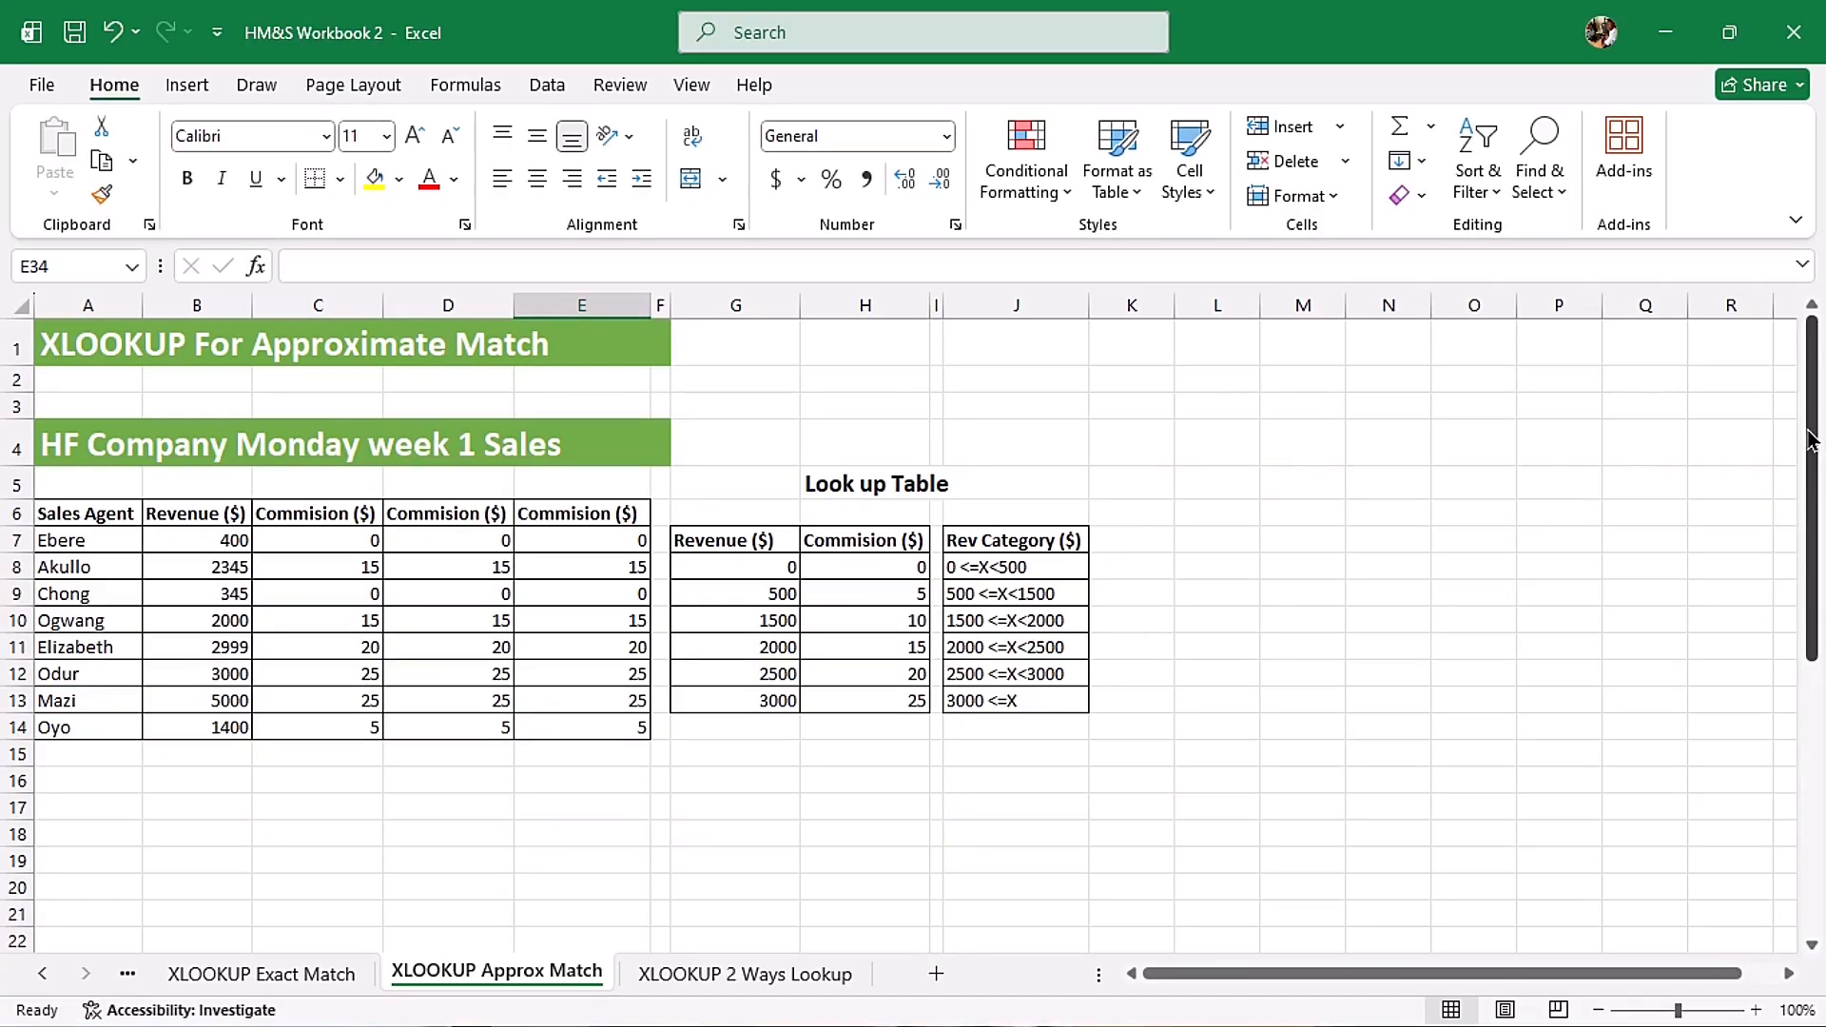
Start an XLOOKUP formula in E34 of the lower sales table with the revenue in D34 as the lookup value.
{"action": "left_click_drag", "start_coordinate": [1810, 440], "coordinate": [1771, 745]}
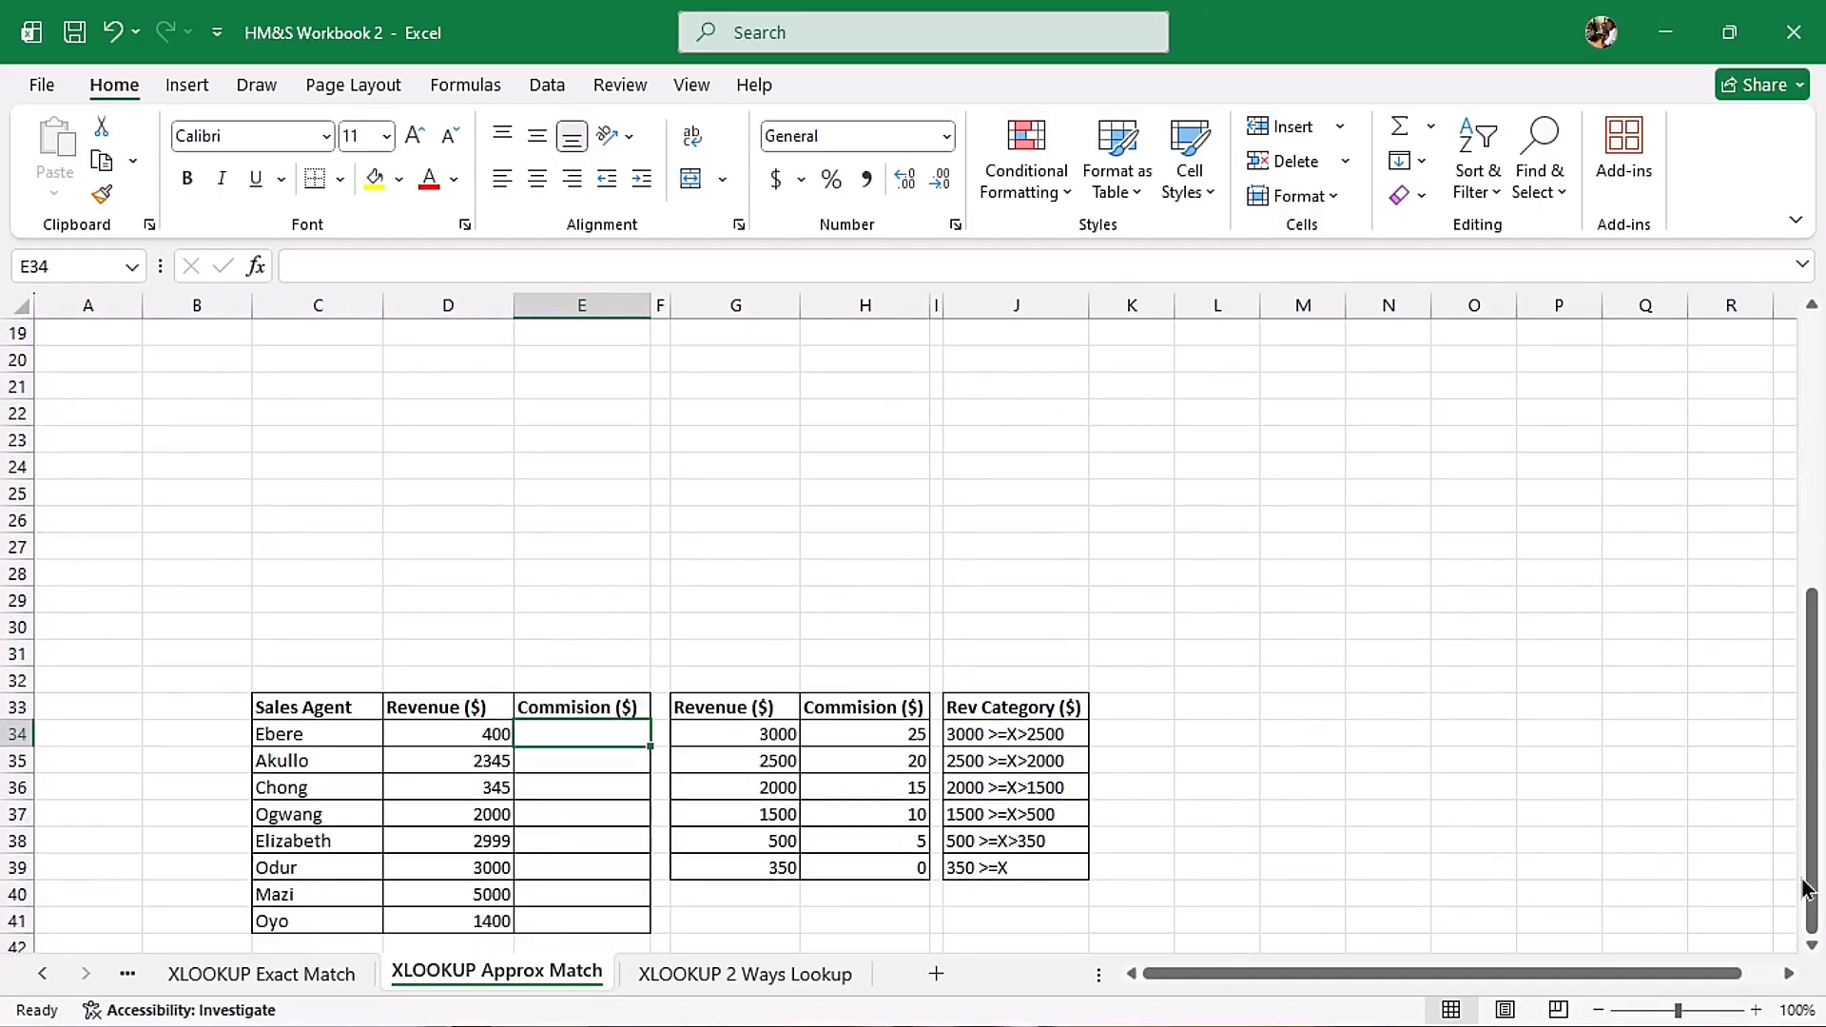
{"action": "left_click", "coordinate": [1814, 944]}
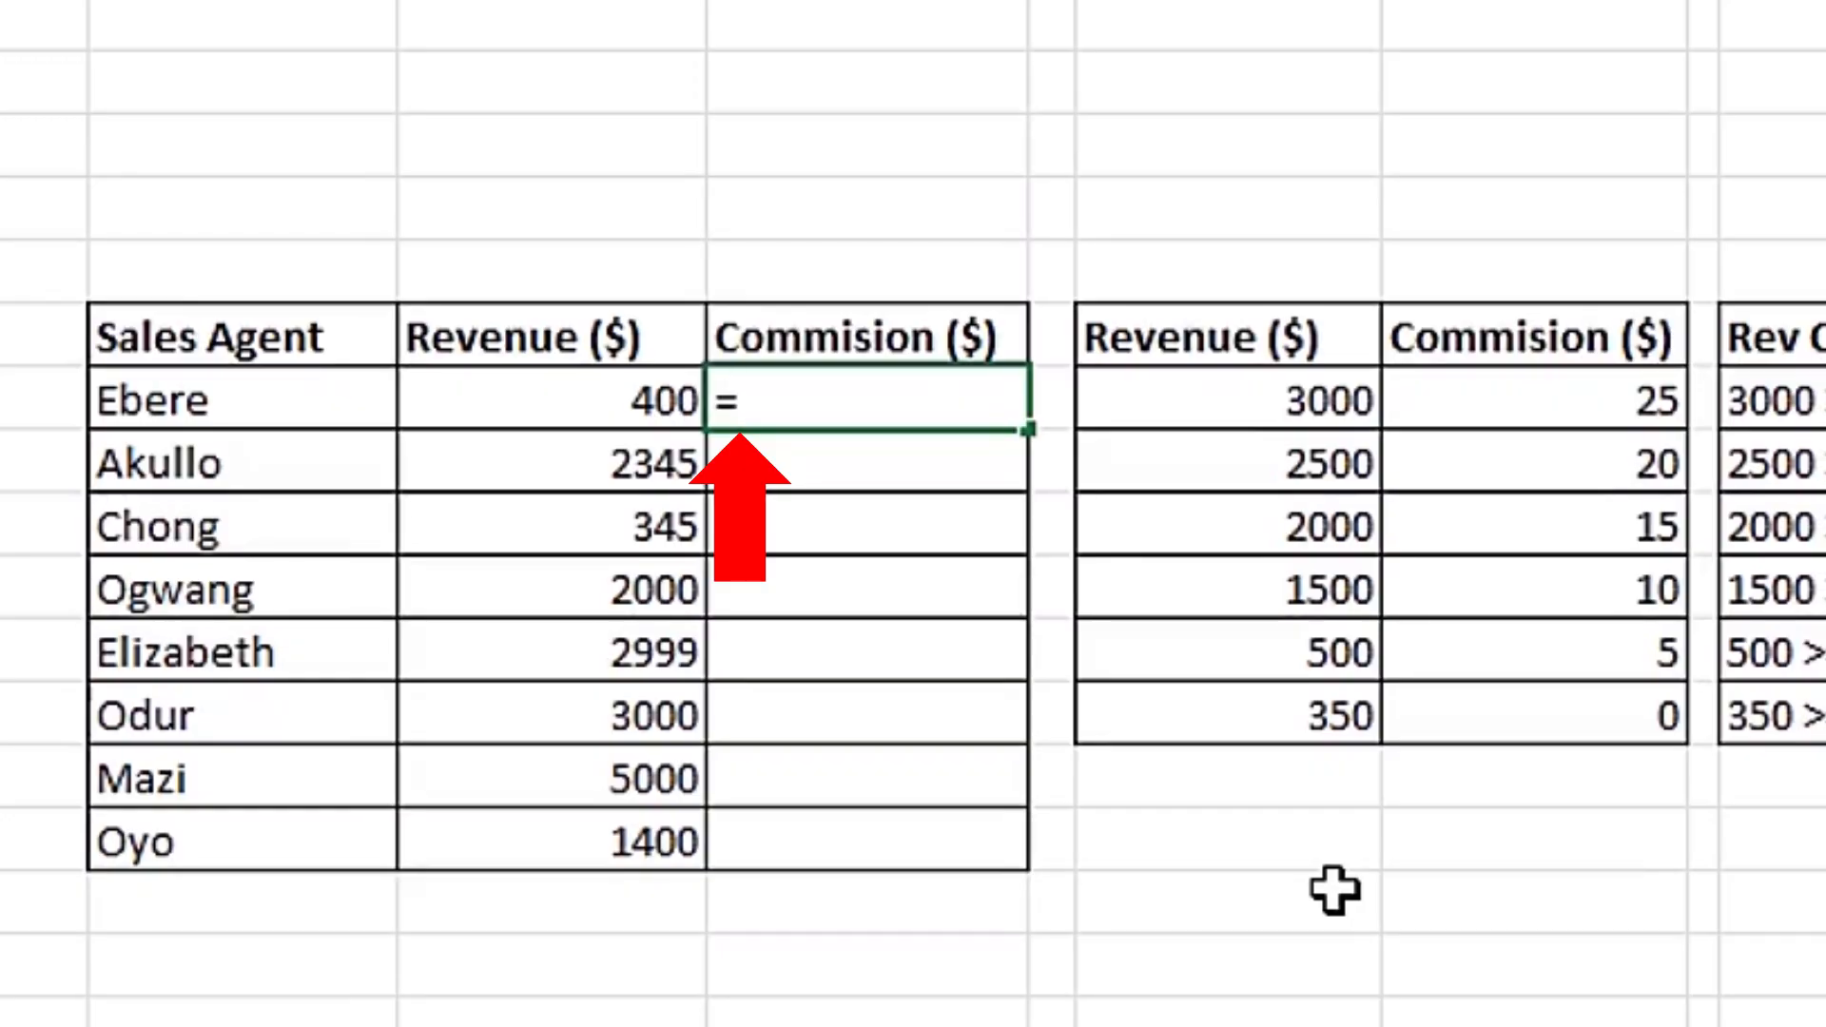
{"action": "type", "text": "xl"}
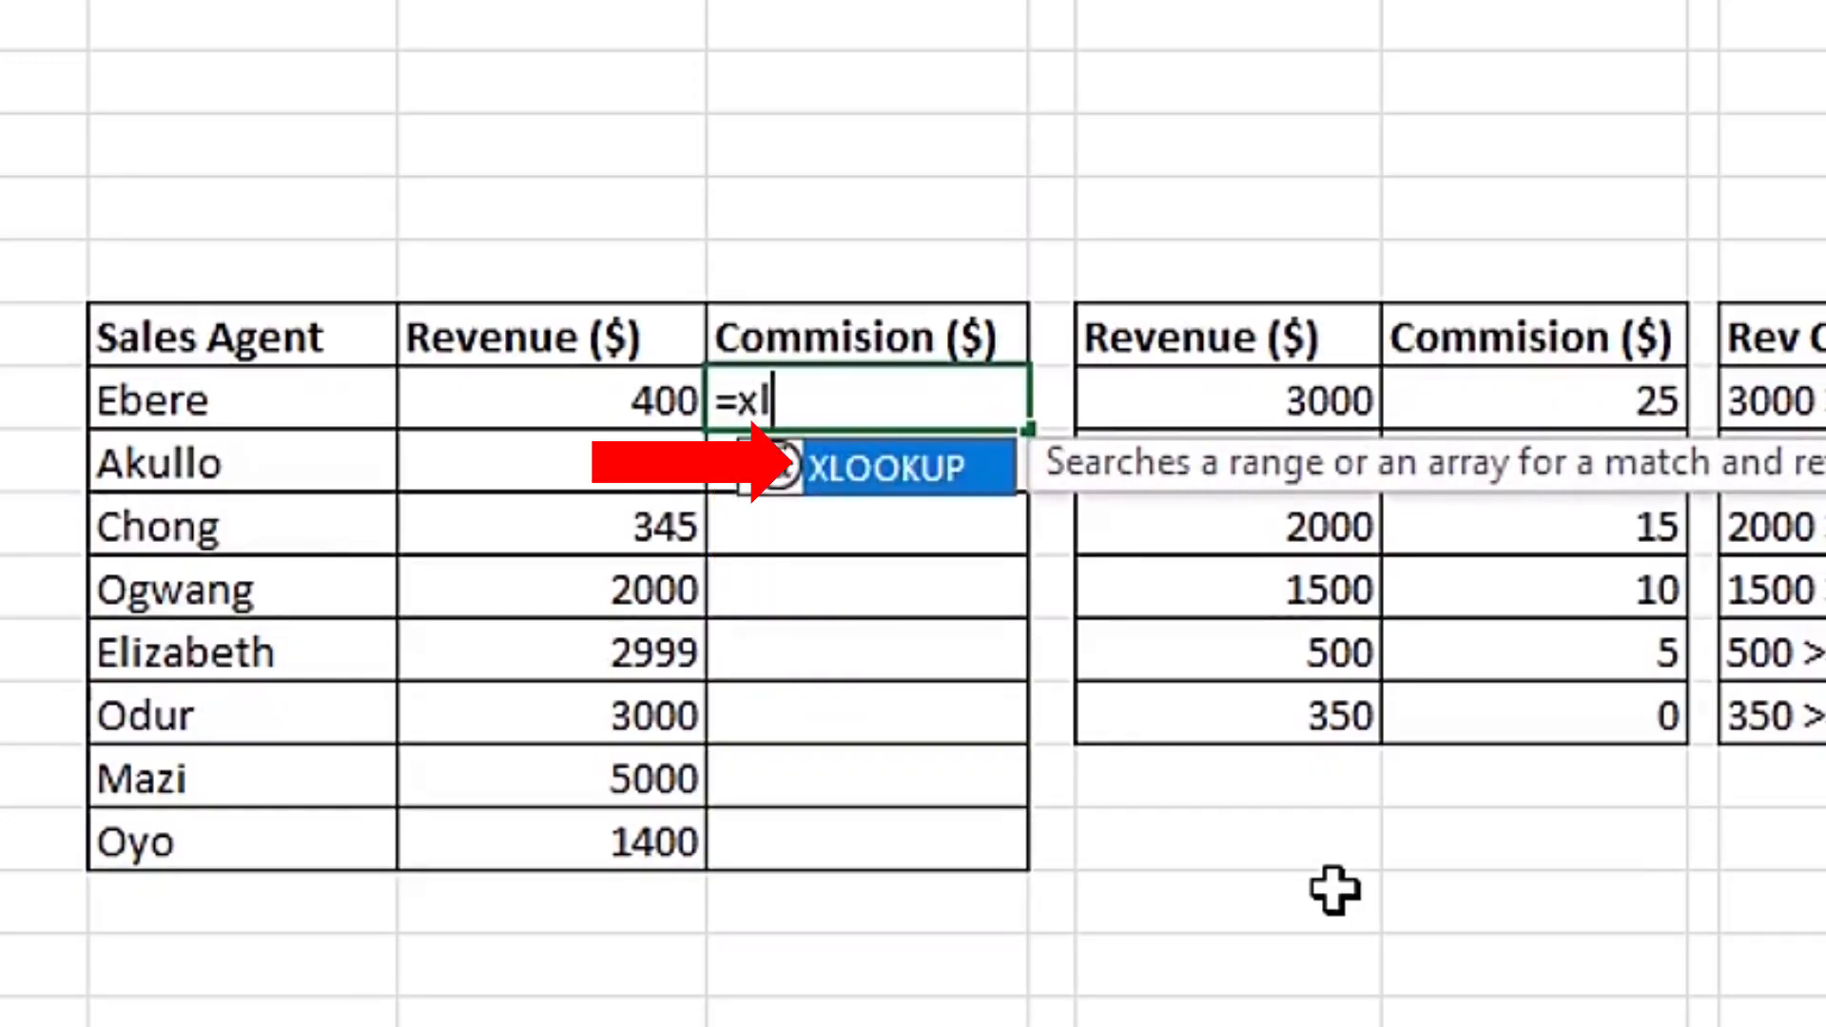
{"action": "key", "text": "Tab"}
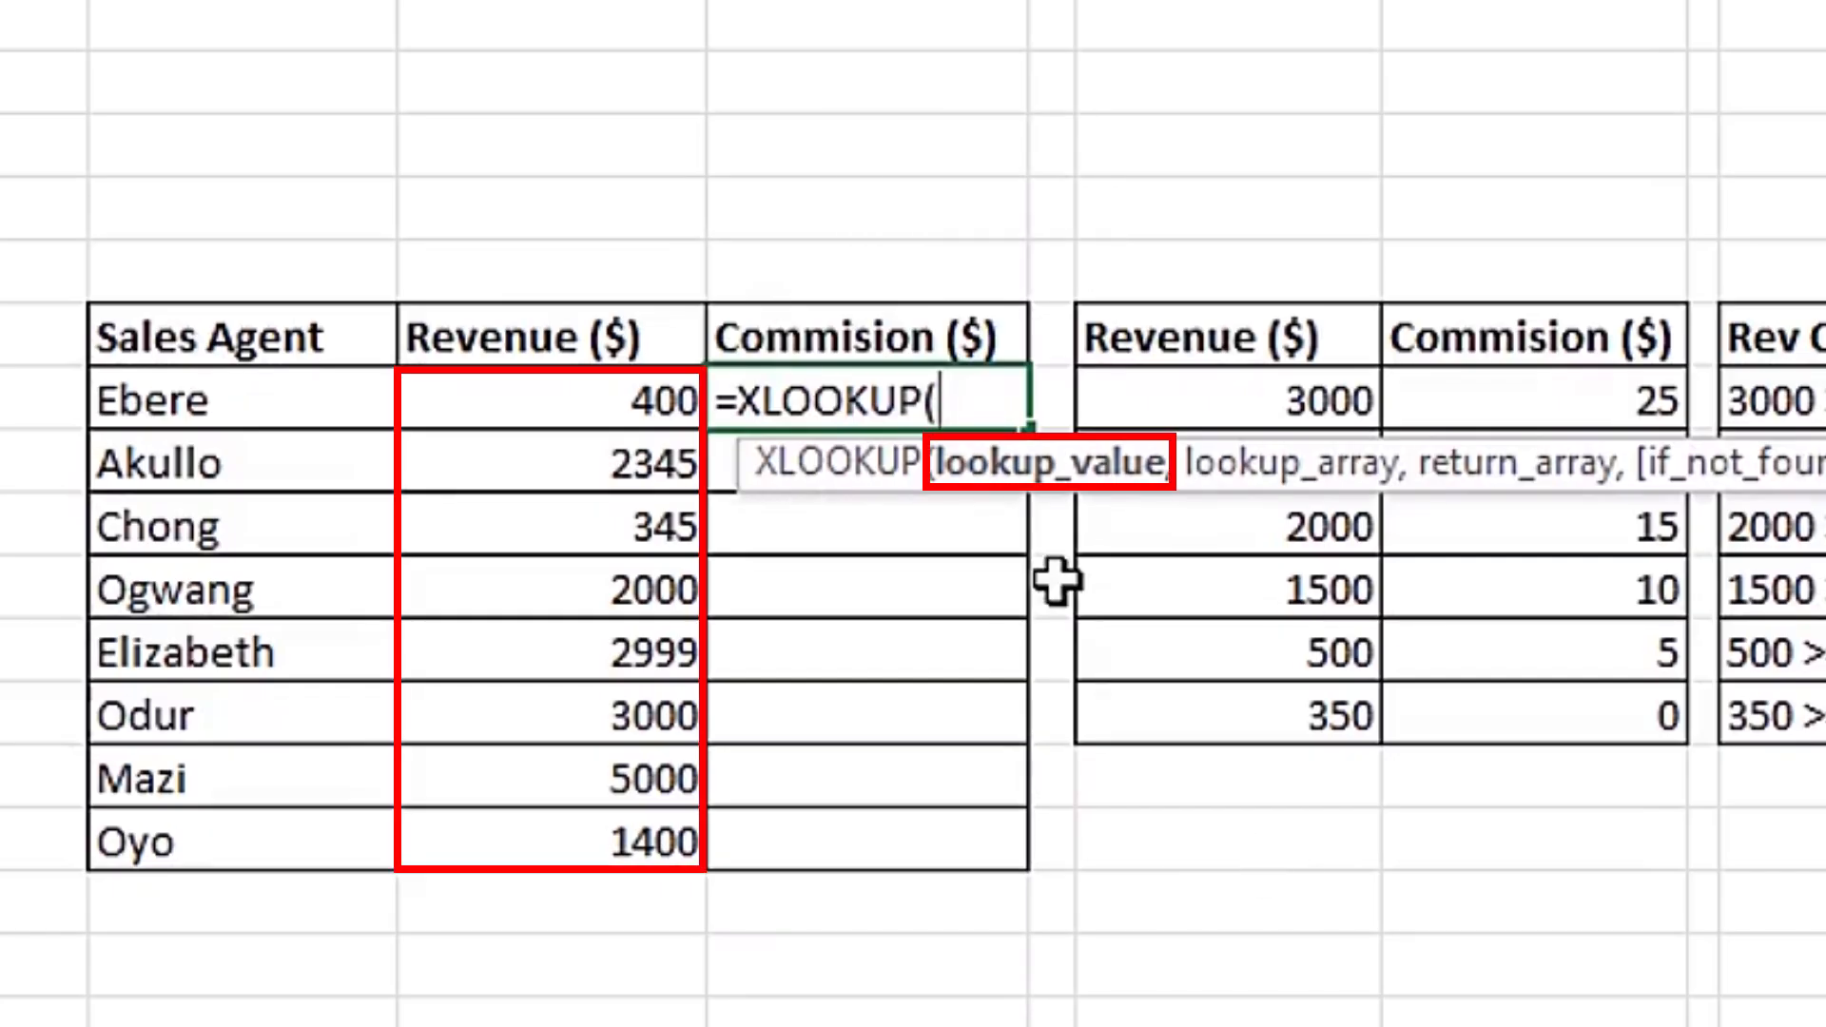
{"action": "left_click", "coordinate": [504, 393]}
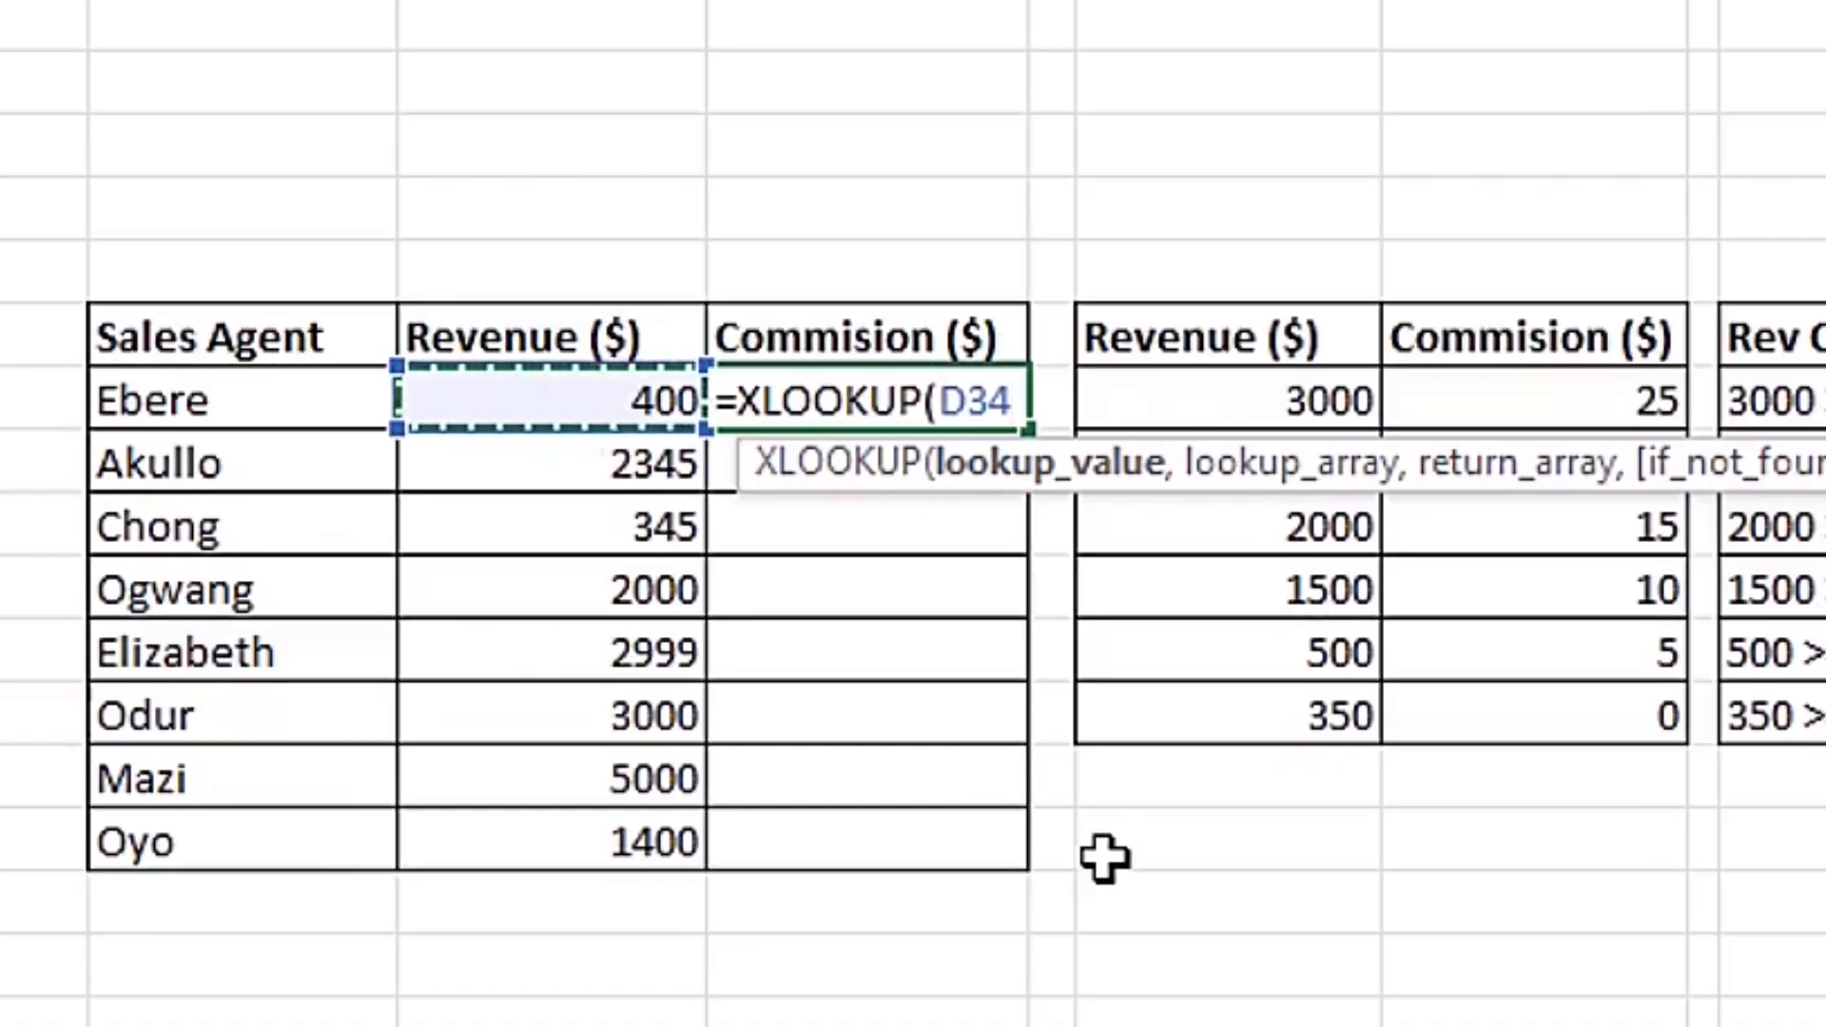
{"action": "type", "text": ","}
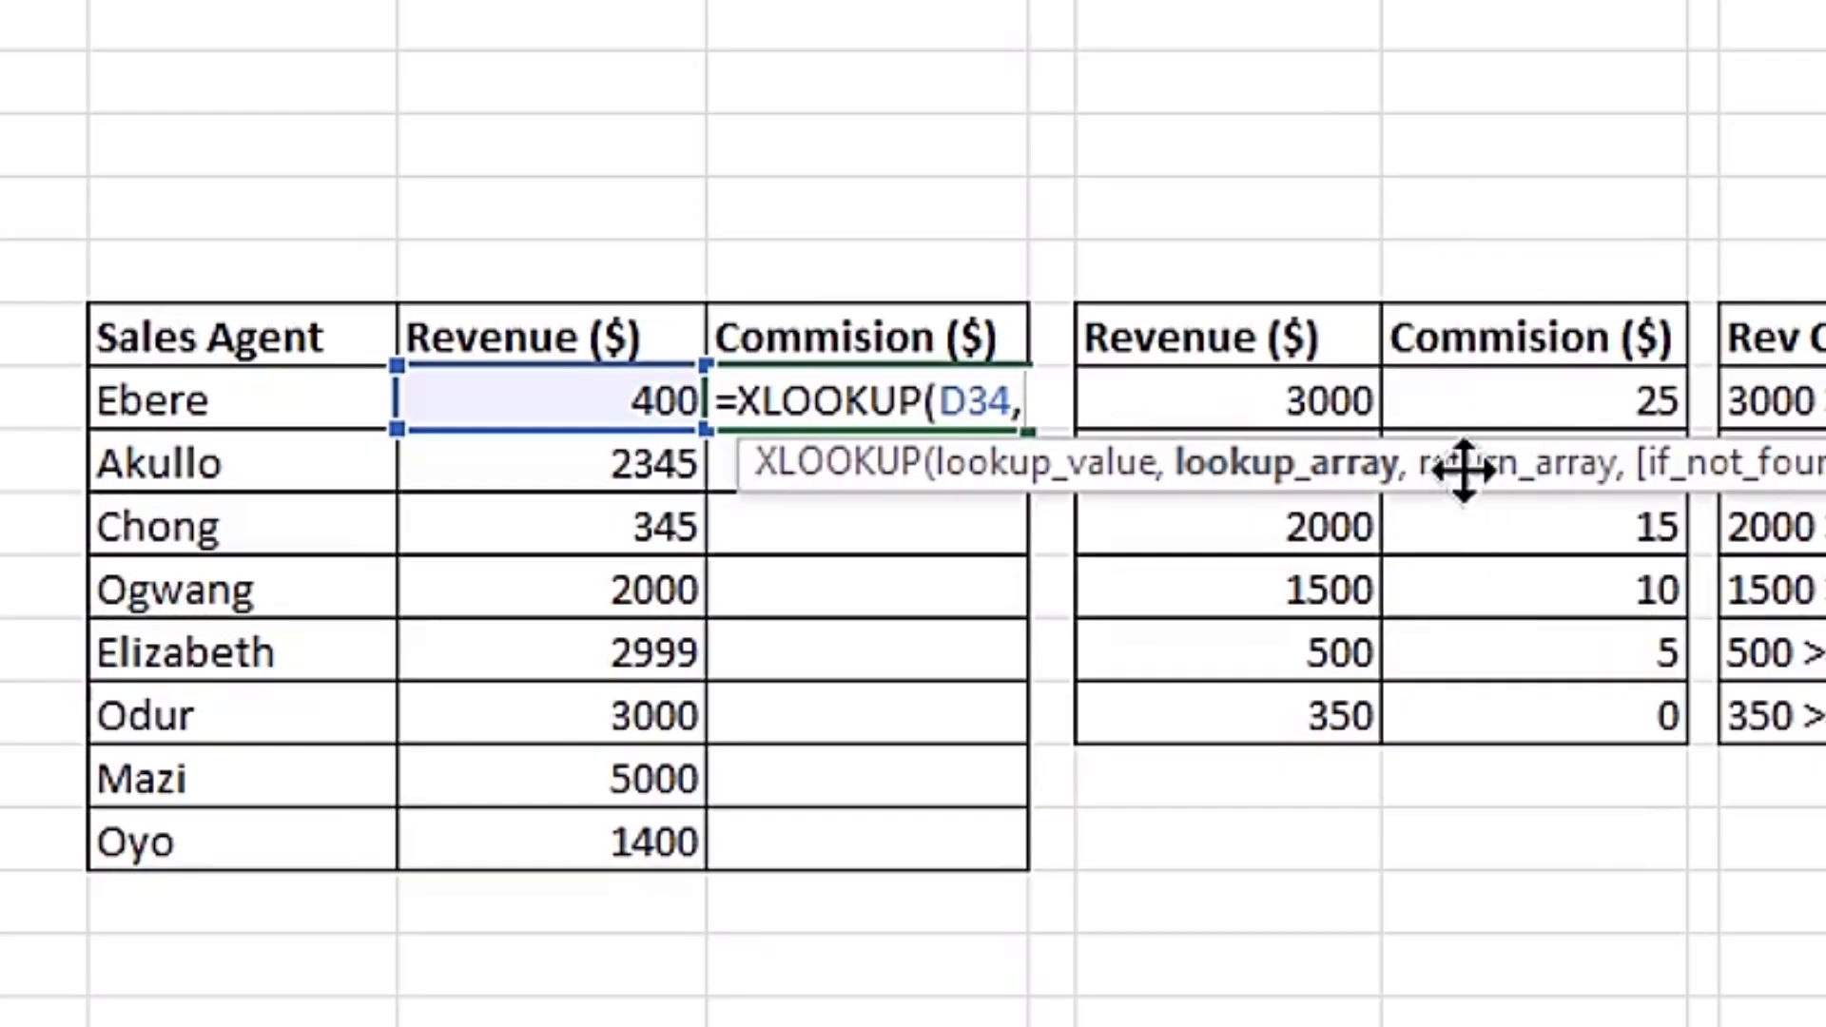
Add the absolute ranges $G$34:$G$39 as the lookup array and $H$34:$H$39 as the return array of the E34 formula.
{"action": "left_click_drag", "start_coordinate": [1455, 460], "coordinate": [1438, 228]}
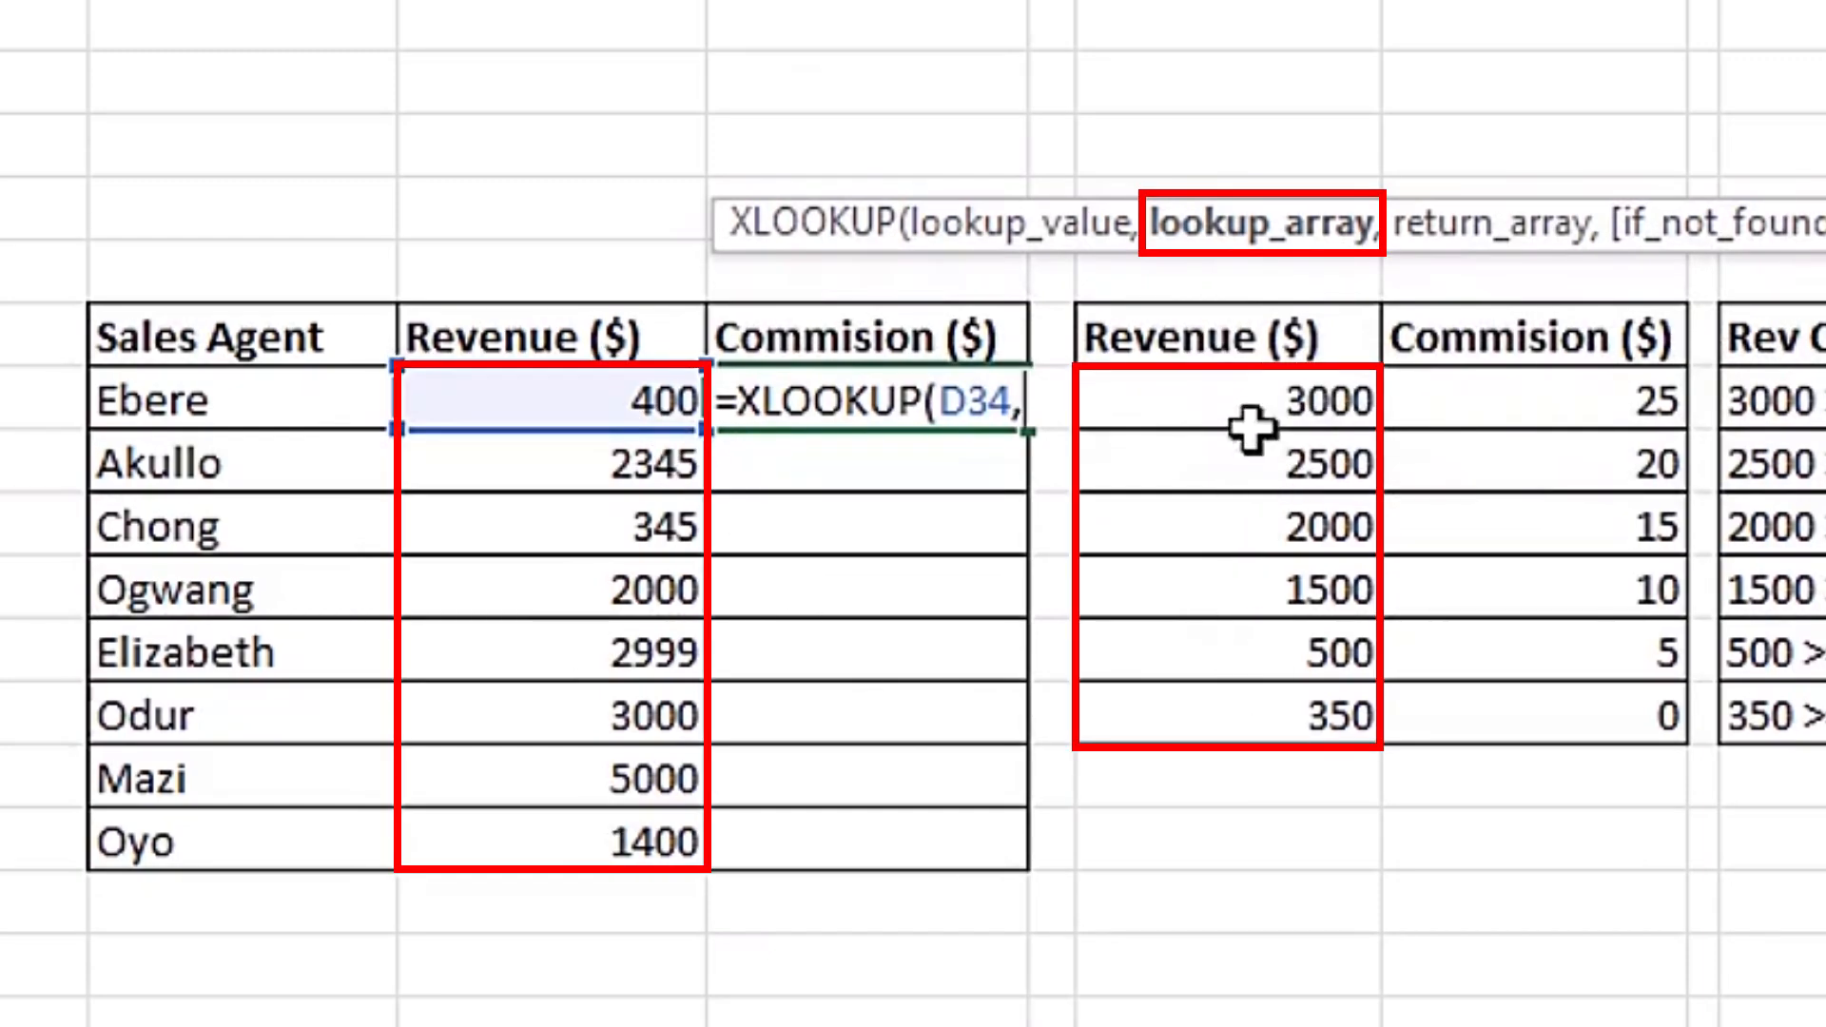
{"action": "left_click_drag", "start_coordinate": [1195, 391], "coordinate": [1198, 686]}
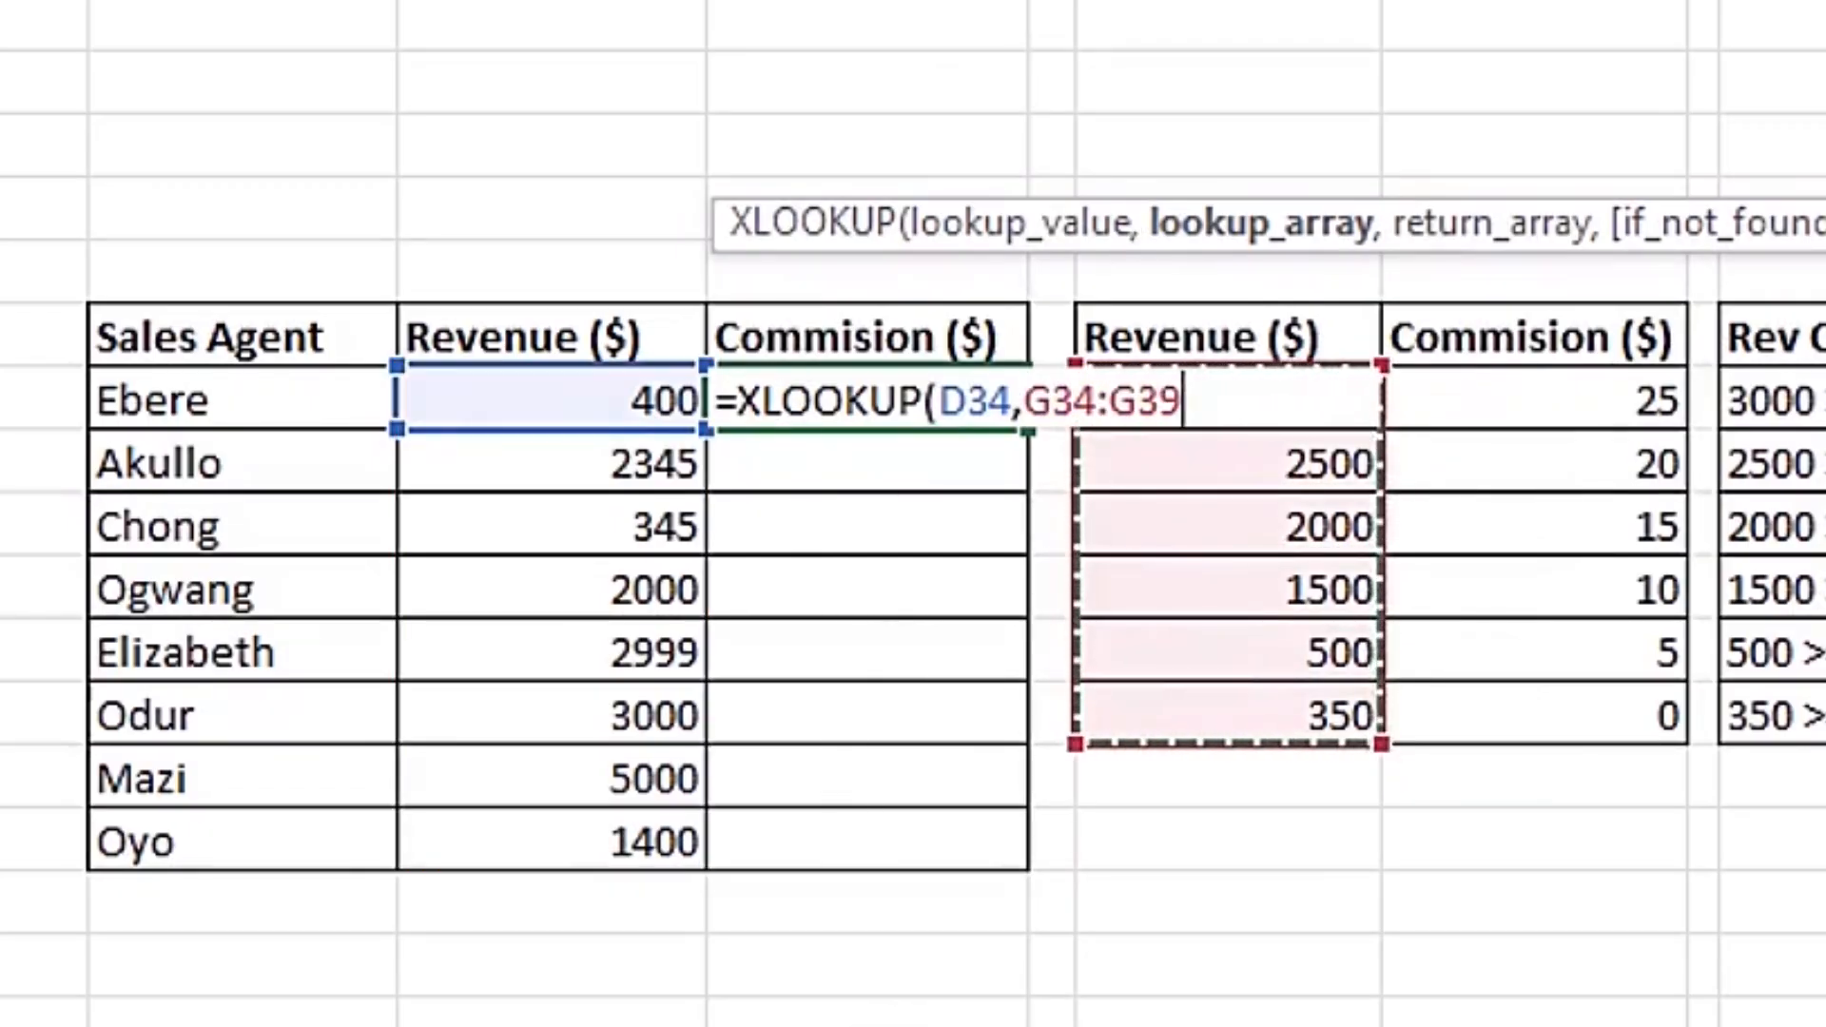
{"action": "key", "text": "F4"}
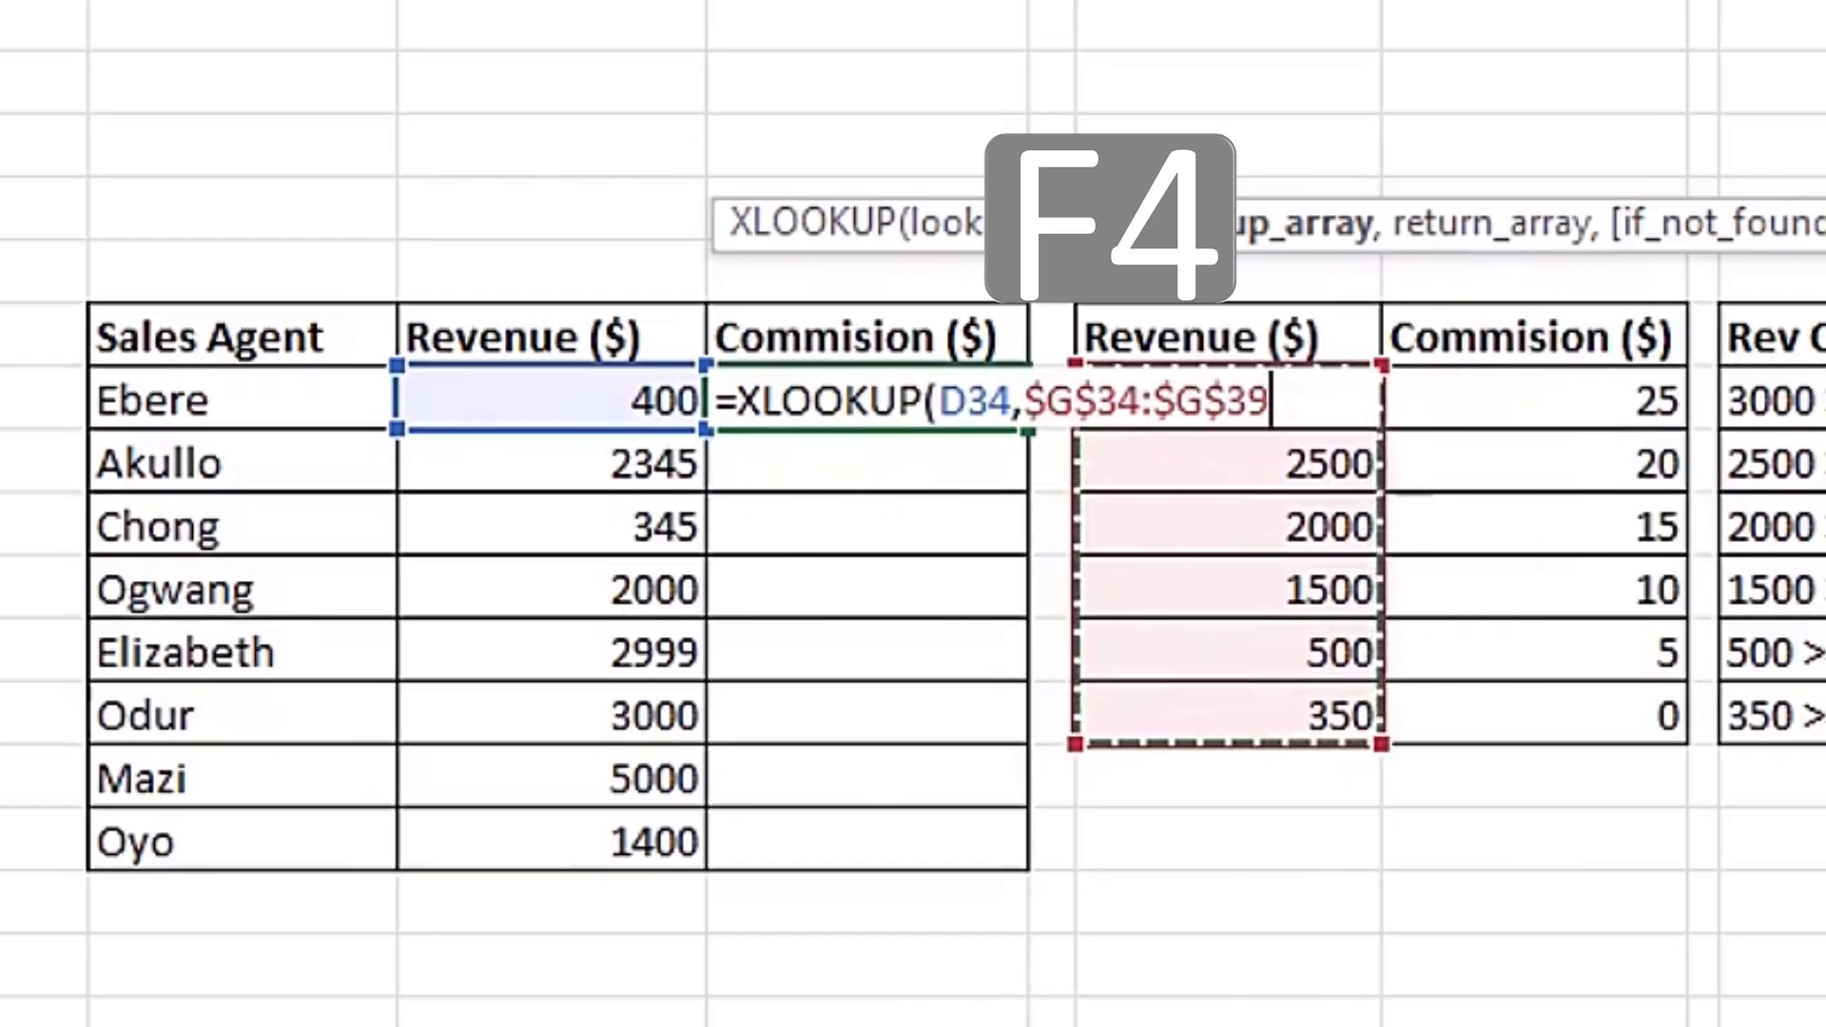
{"action": "type", "text": ","}
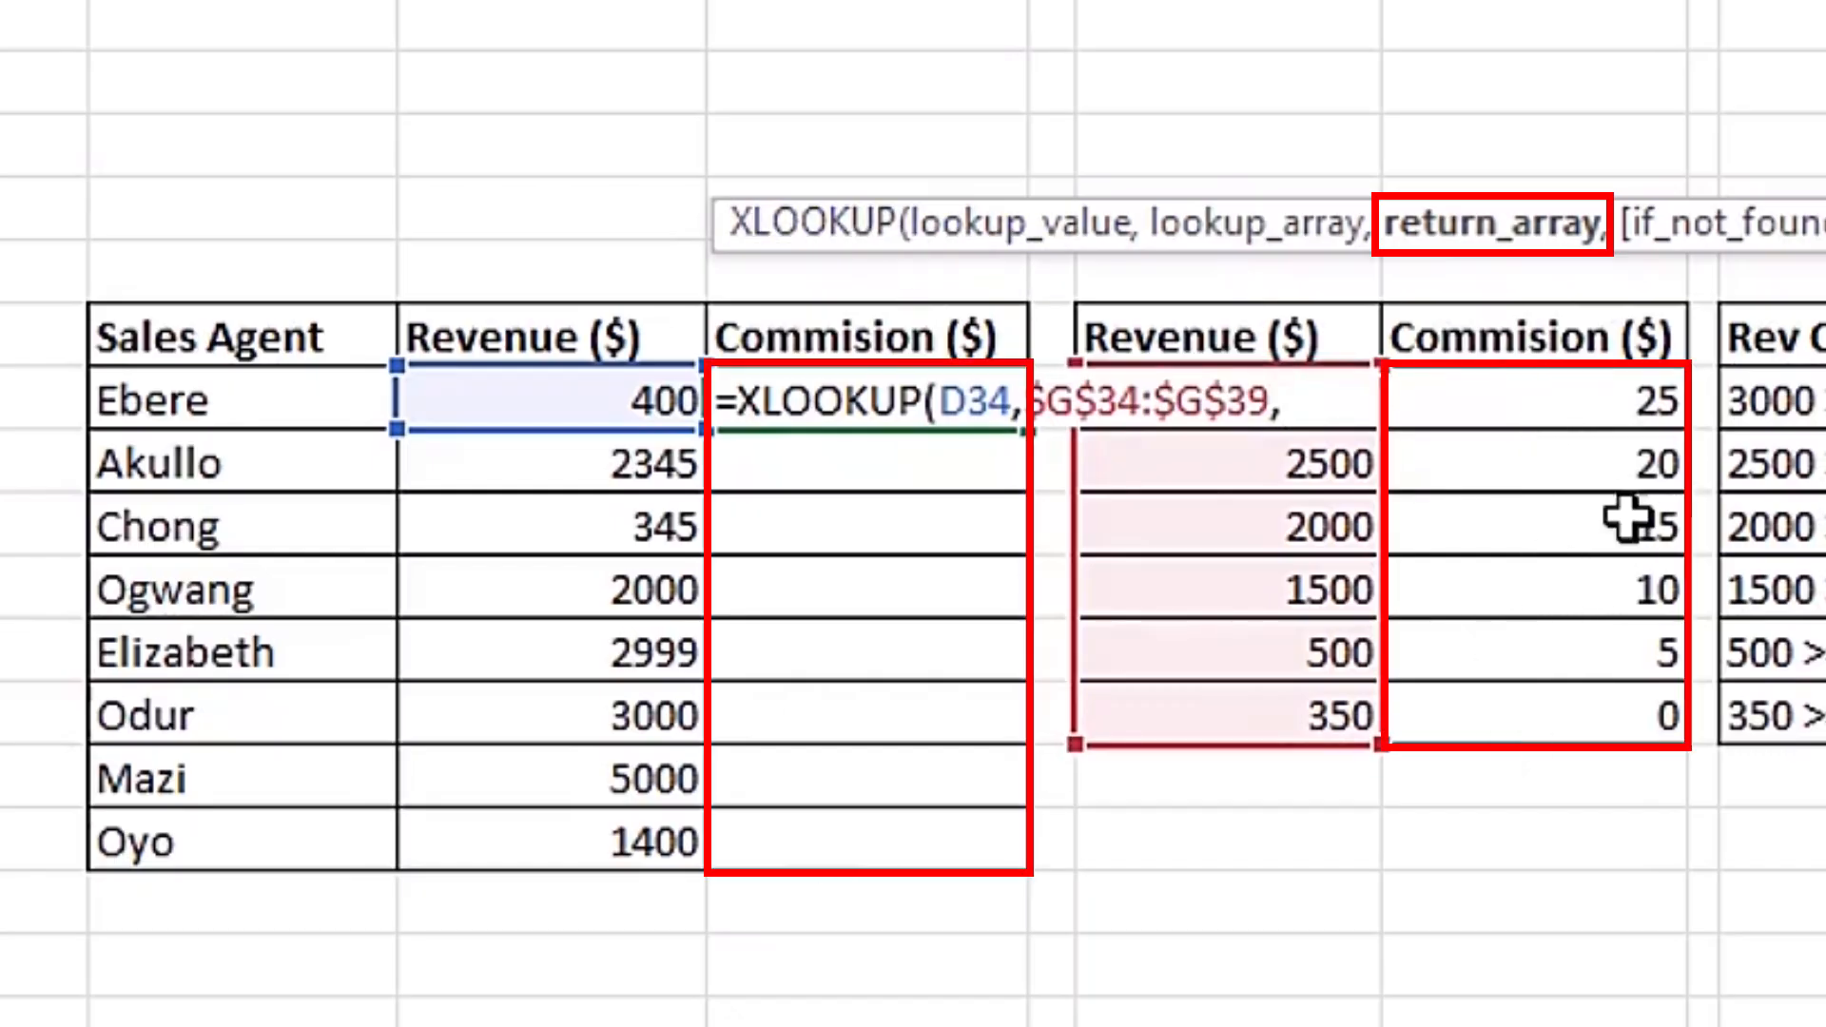
{"action": "left_click_drag", "start_coordinate": [1561, 399], "coordinate": [1578, 715]}
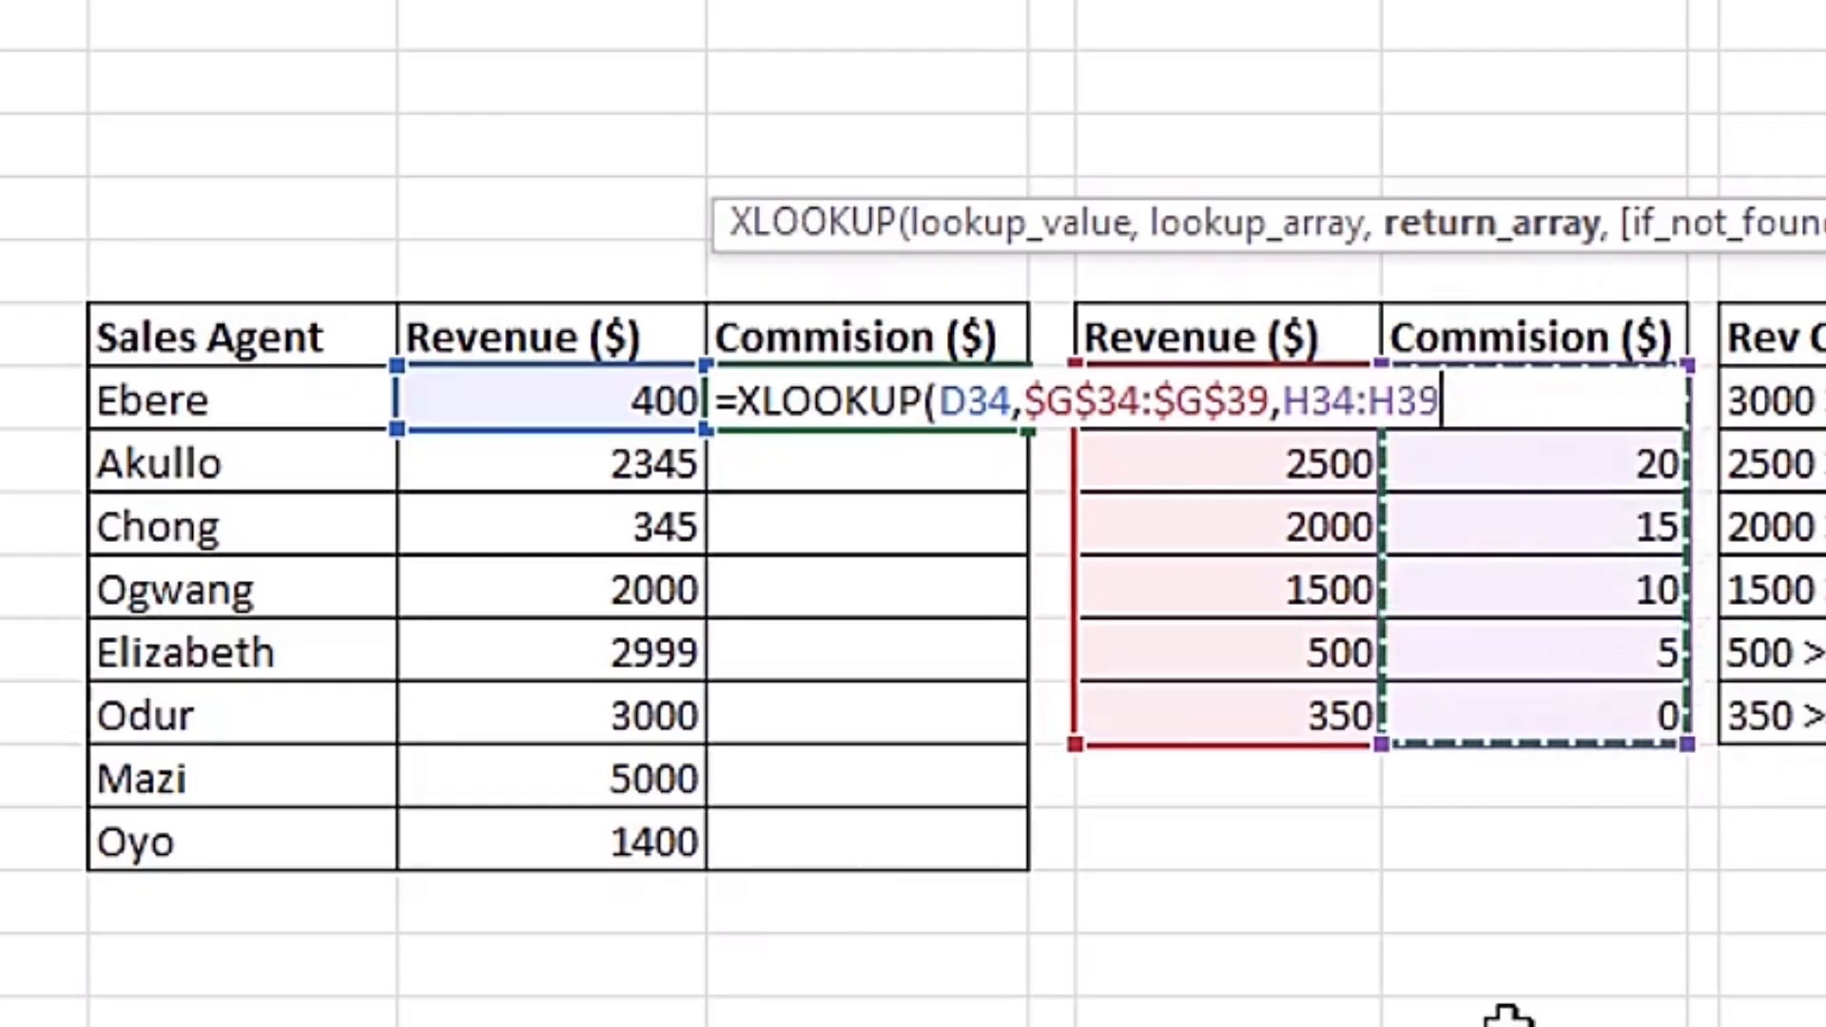
{"action": "key", "text": "F4"}
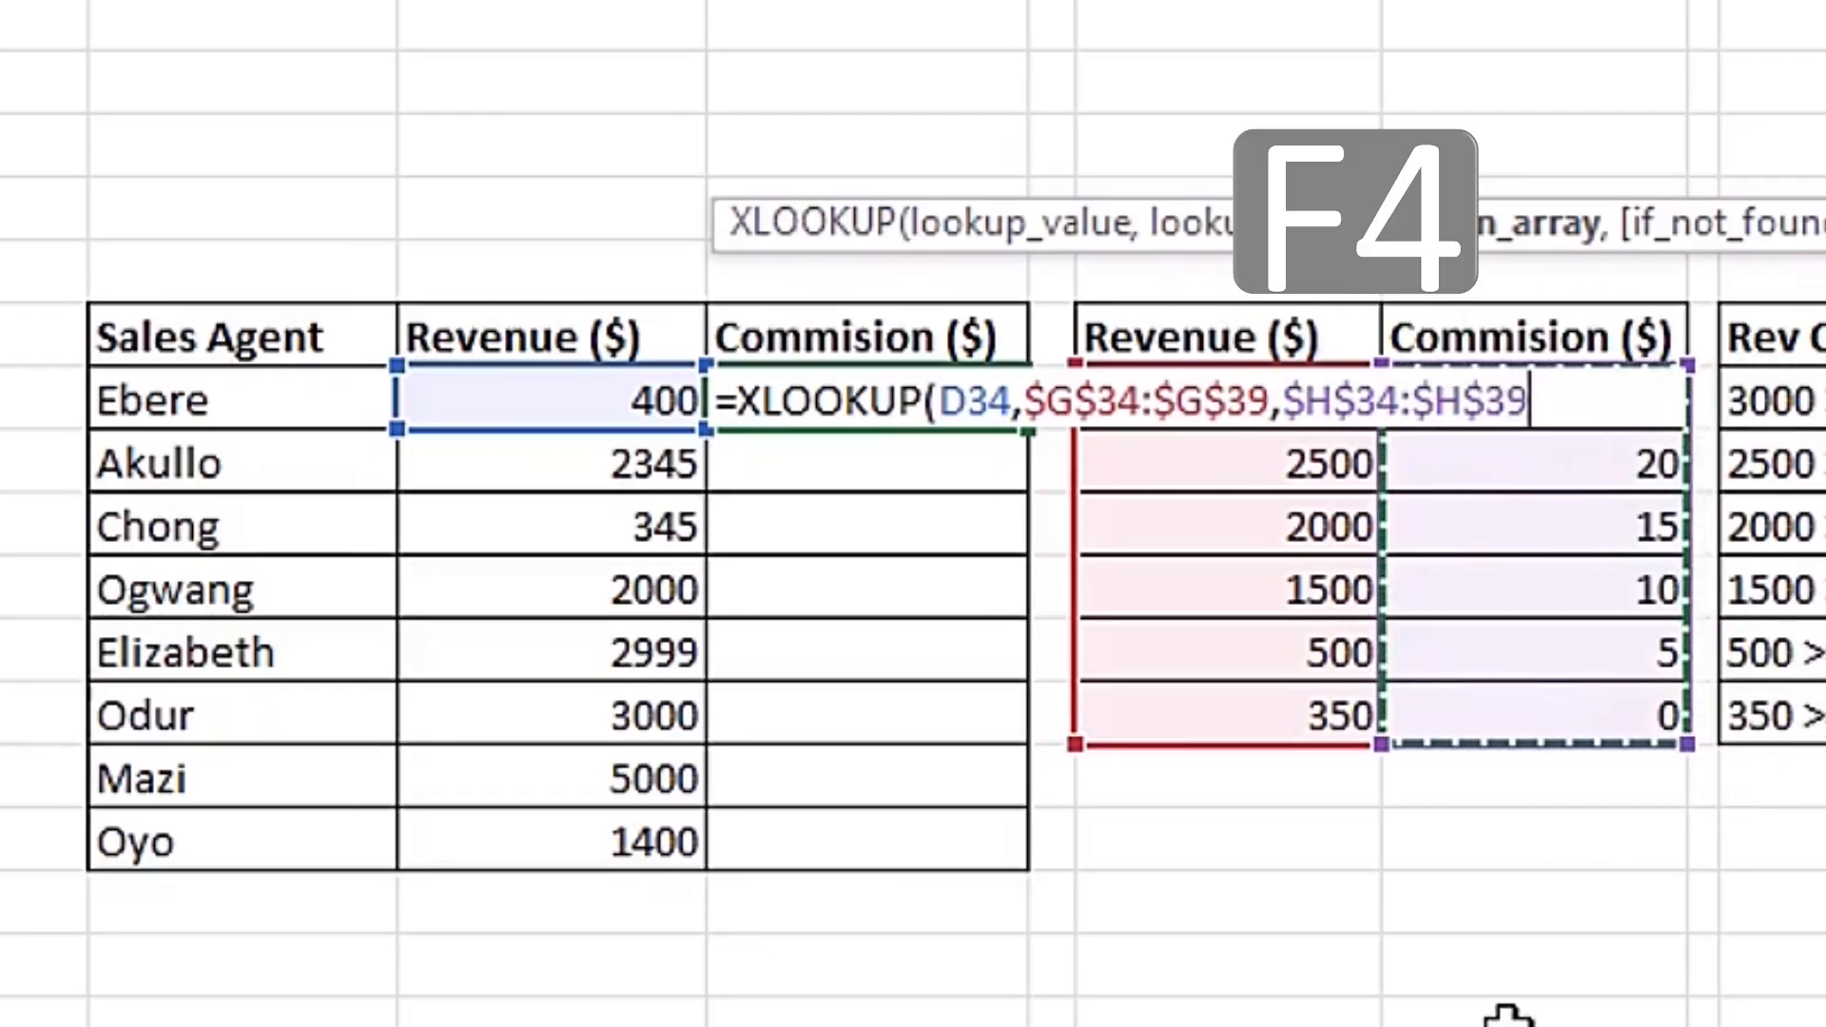
Leave if_not_found empty and set match mode 1 (exact match or next larger item) in the E34 formula.
{"action": "type", "text": ","}
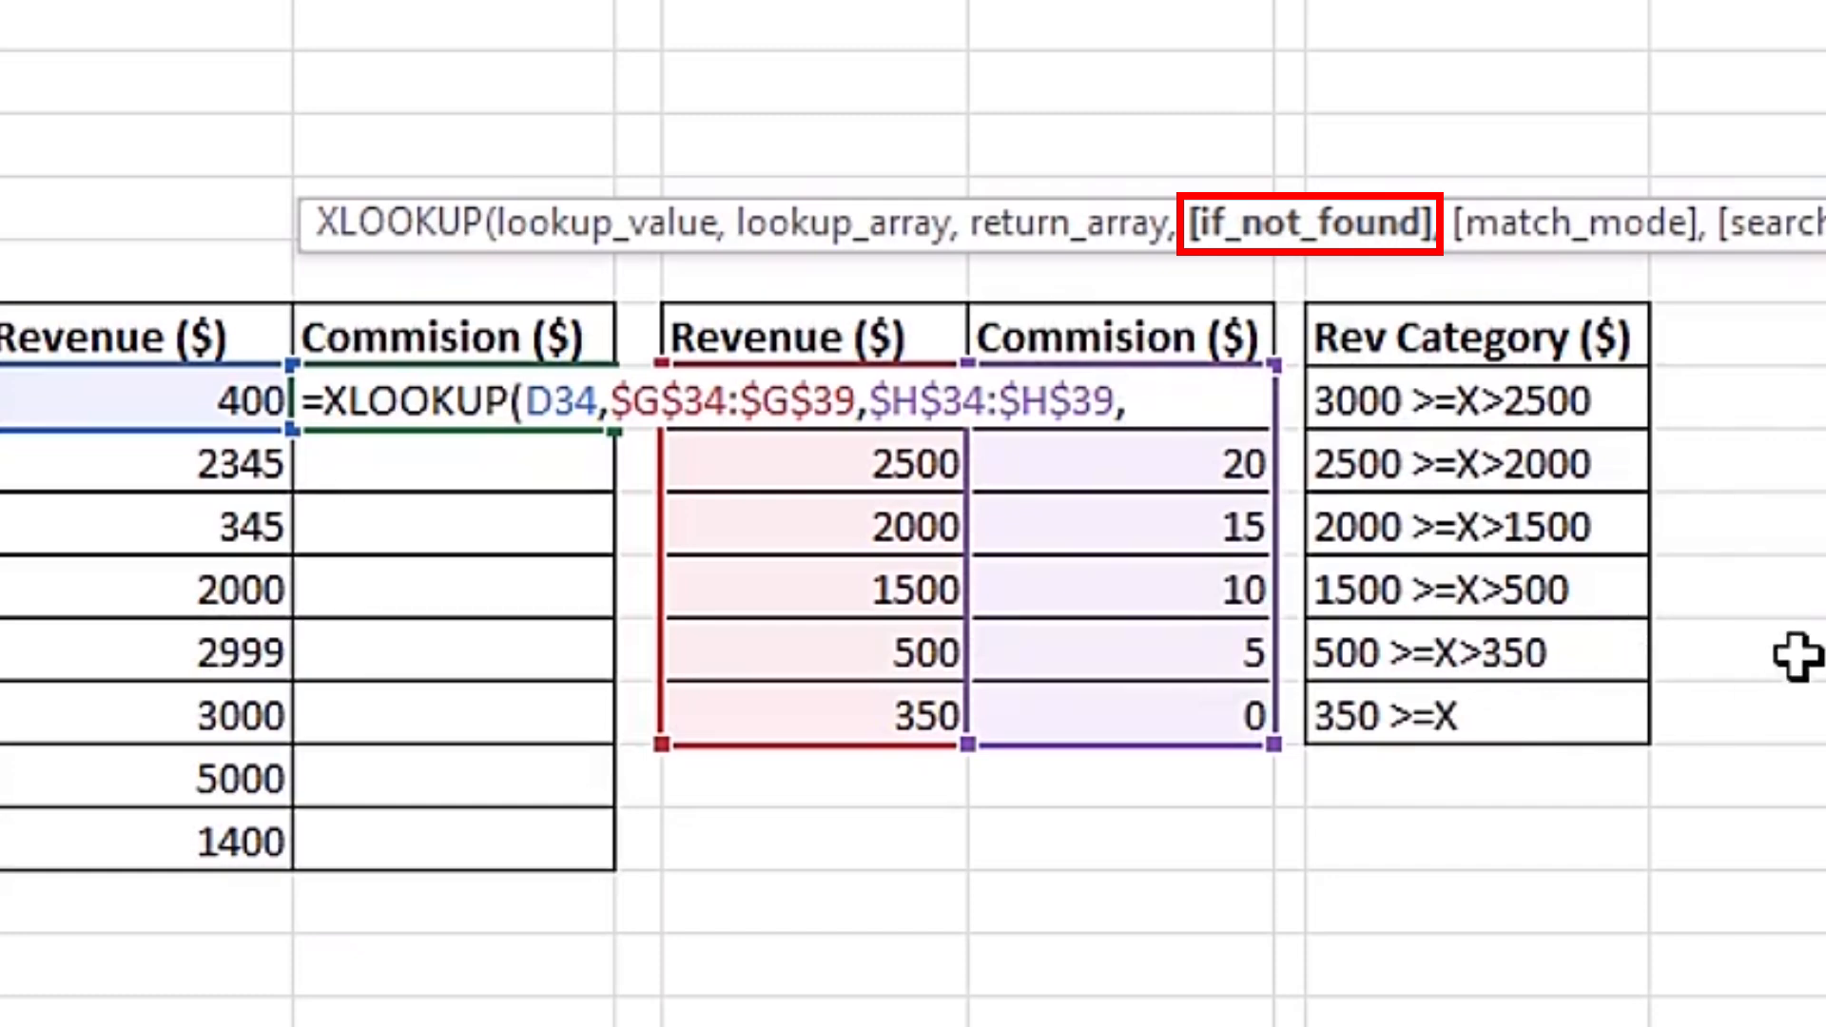
{"action": "type", "text": ","}
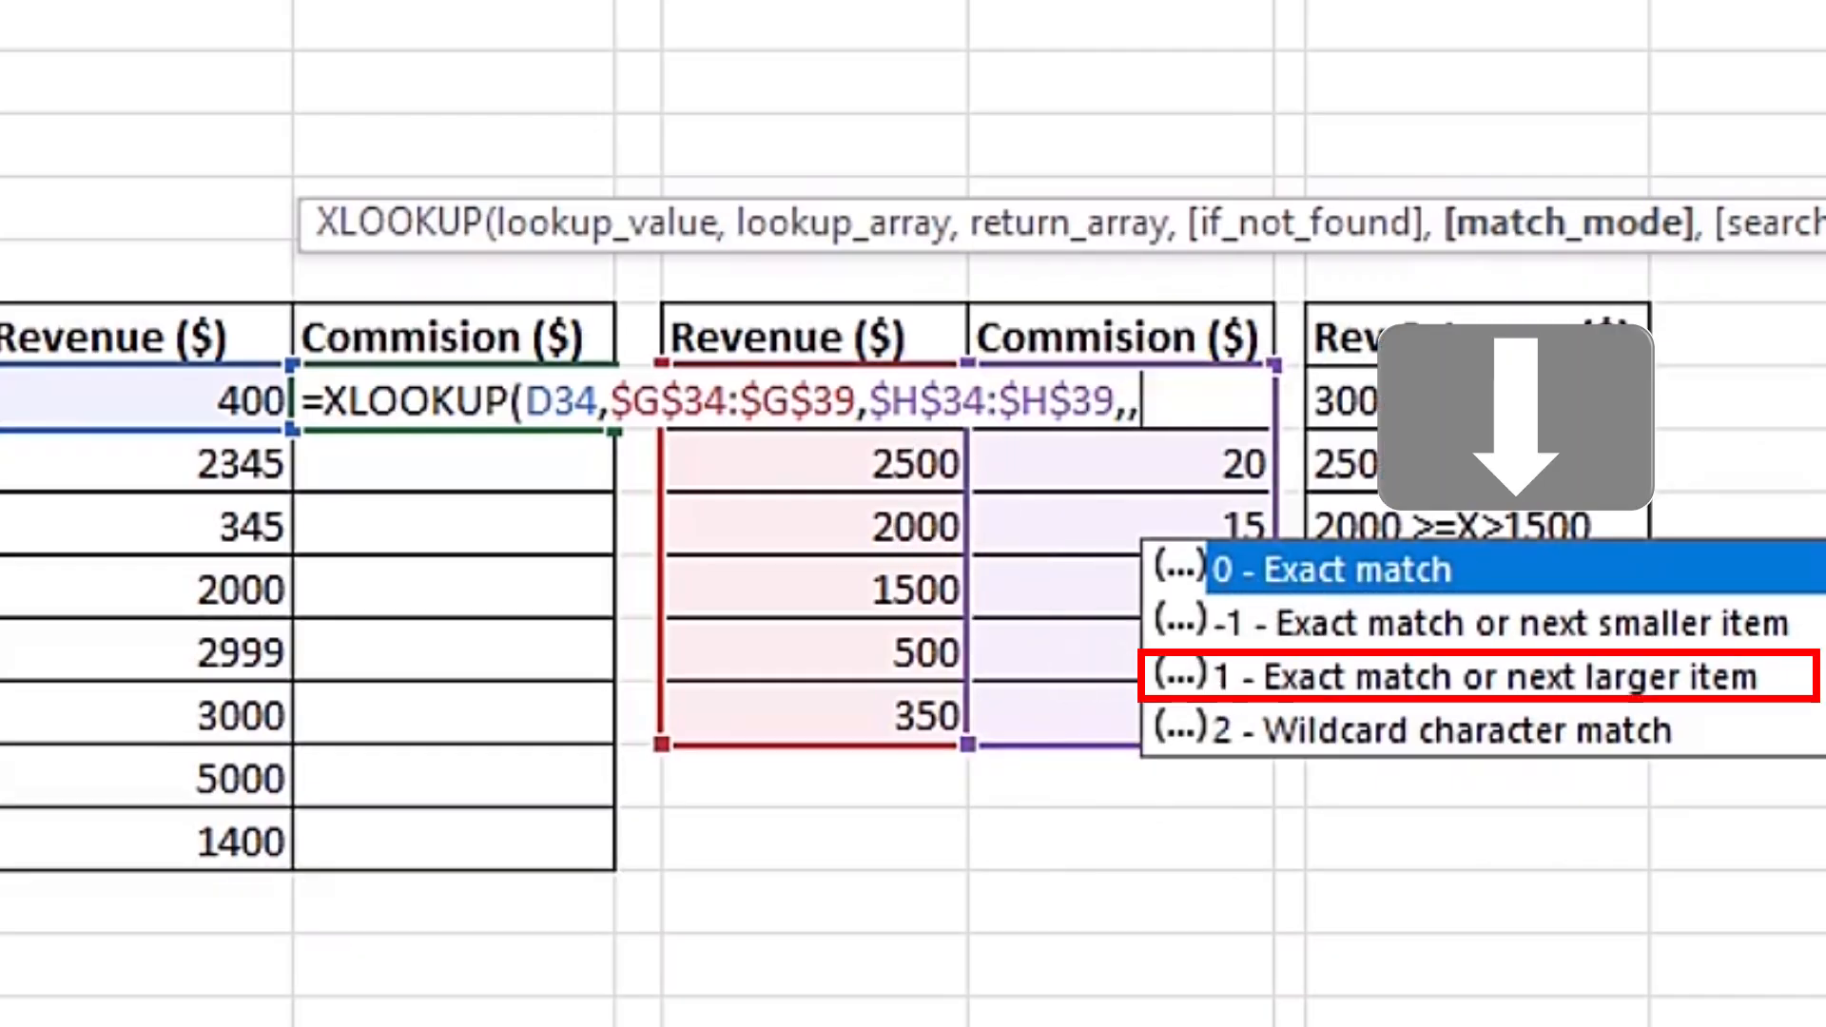
{"action": "key", "text": "Down"}
{"action": "key", "text": "Down"}
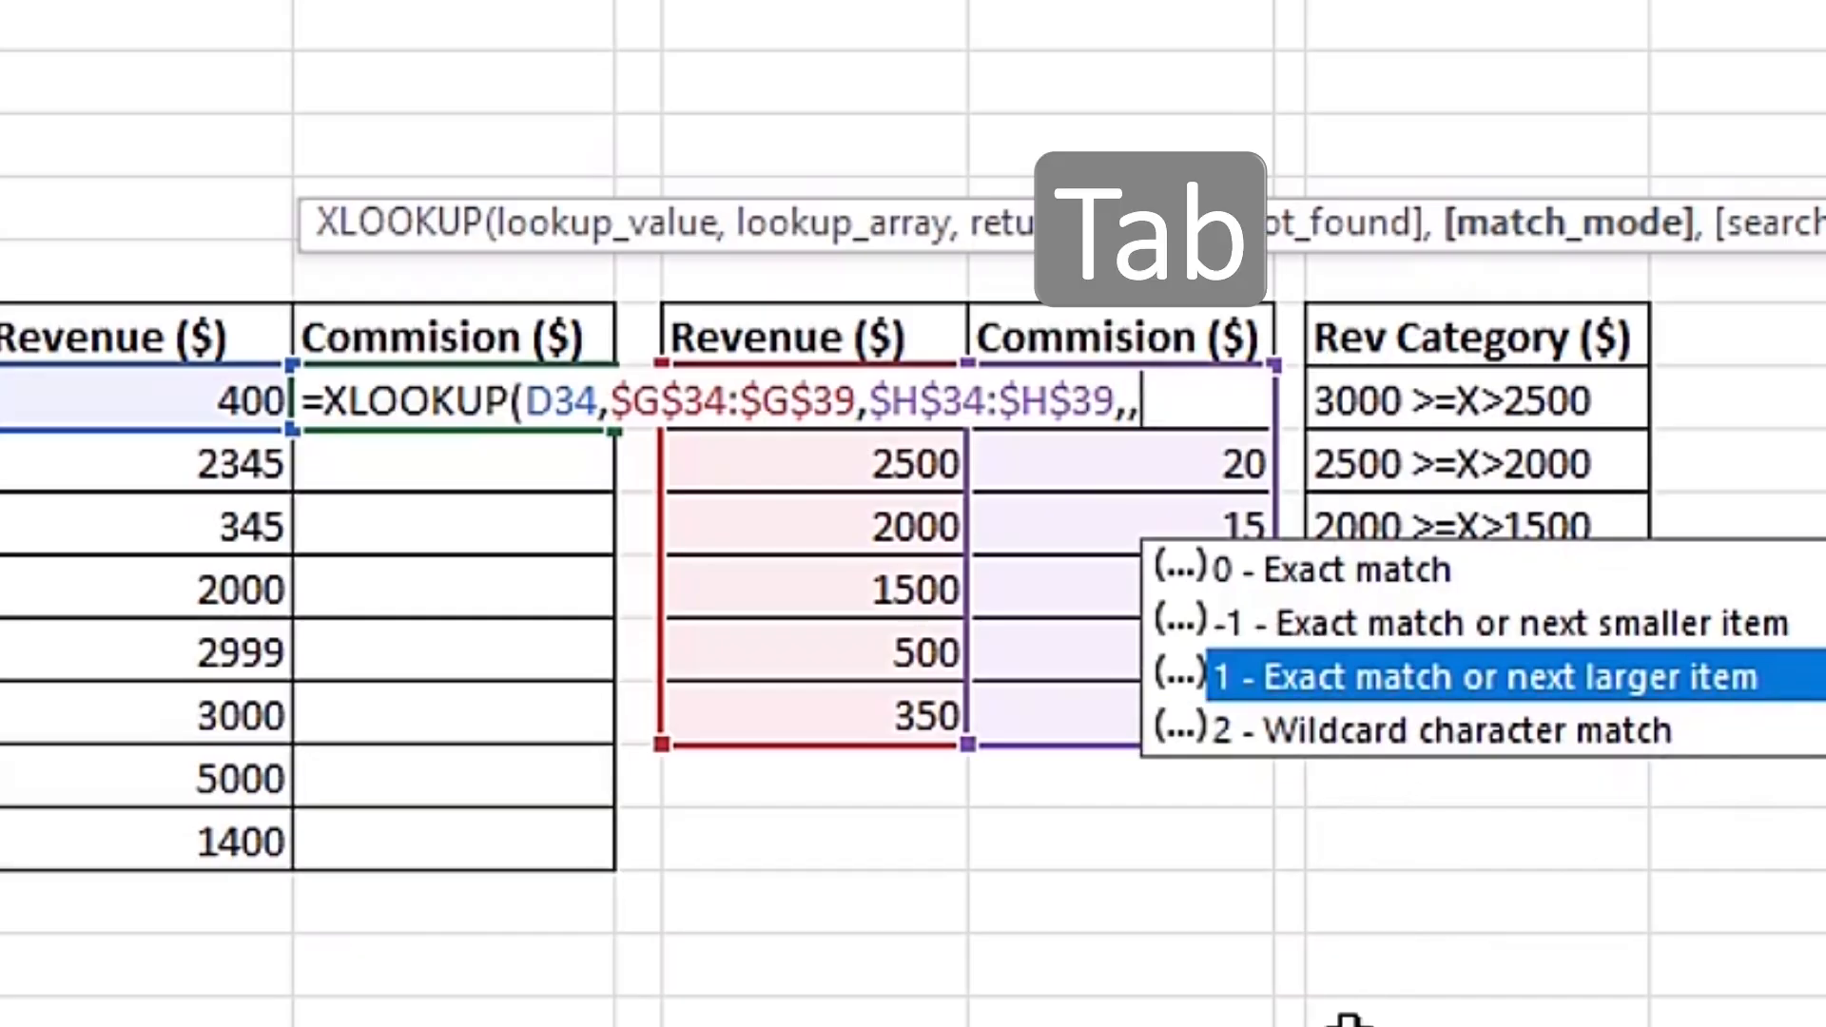
{"action": "key", "text": "Tab"}
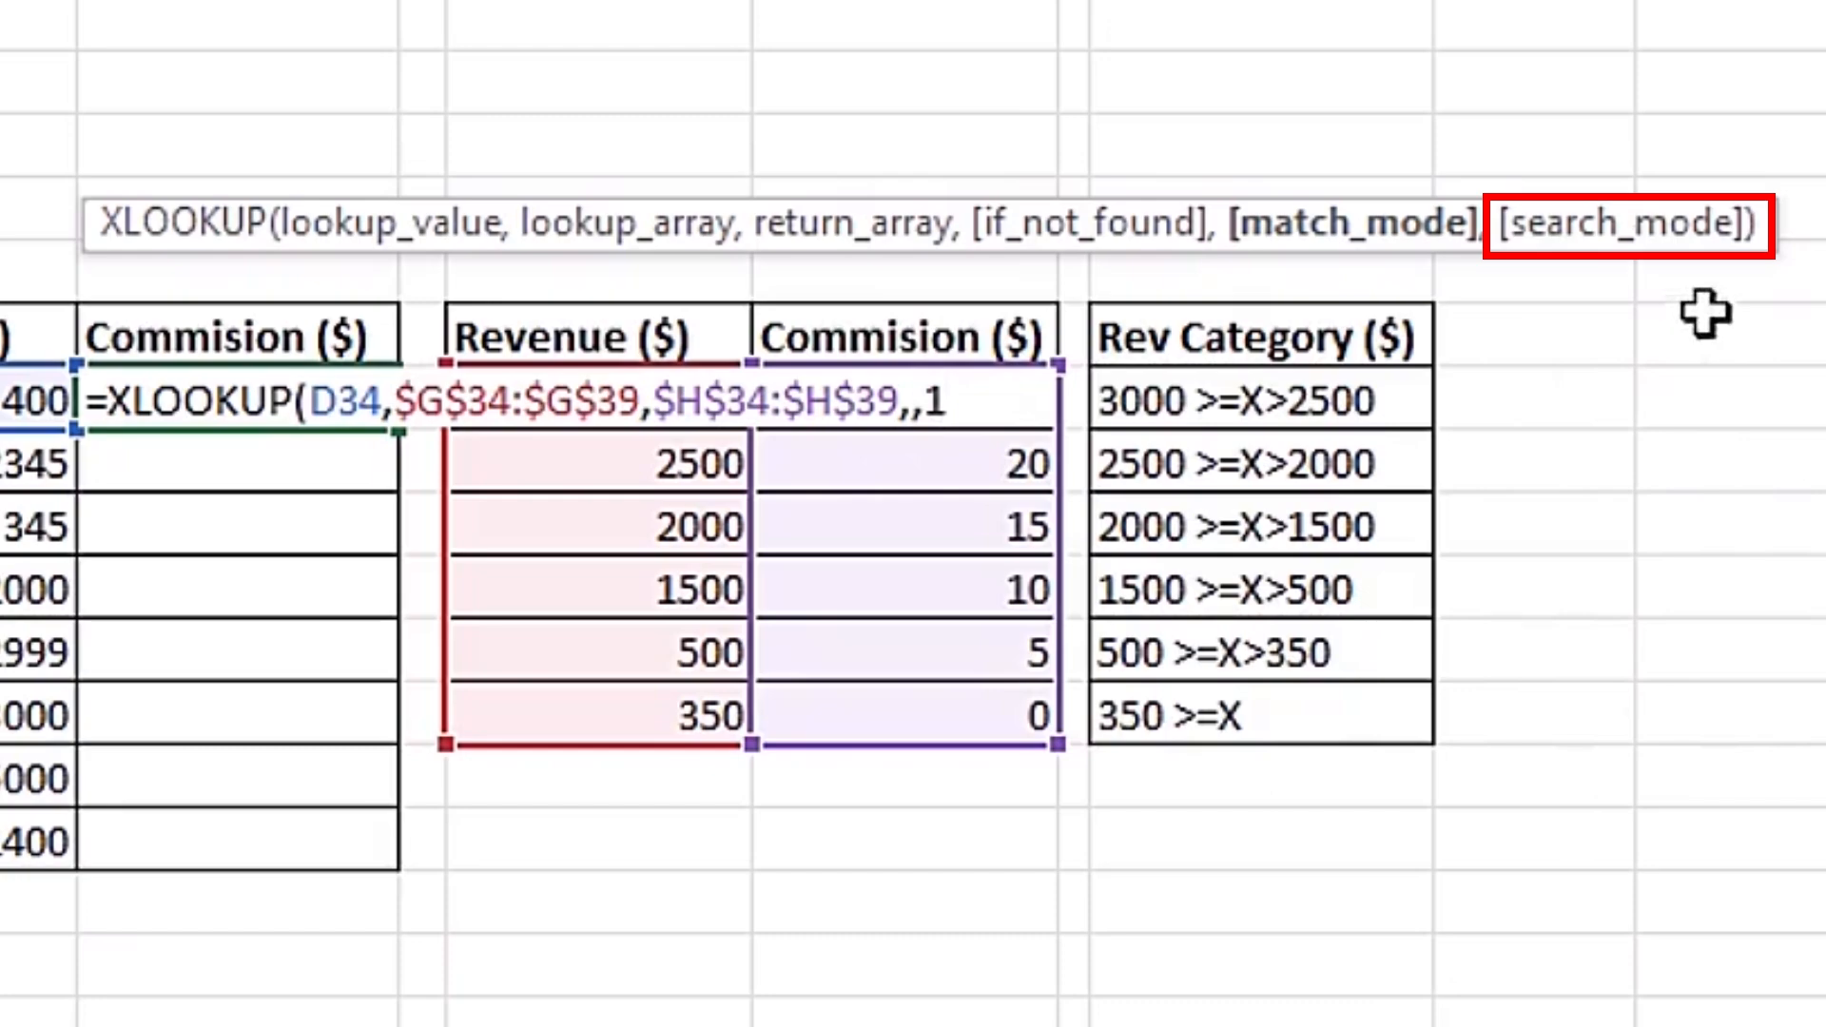
Complete the E34 XLOOKUP formula without a search mode argument, enter it, and fill it down through E41.
{"action": "type", "text": ","}
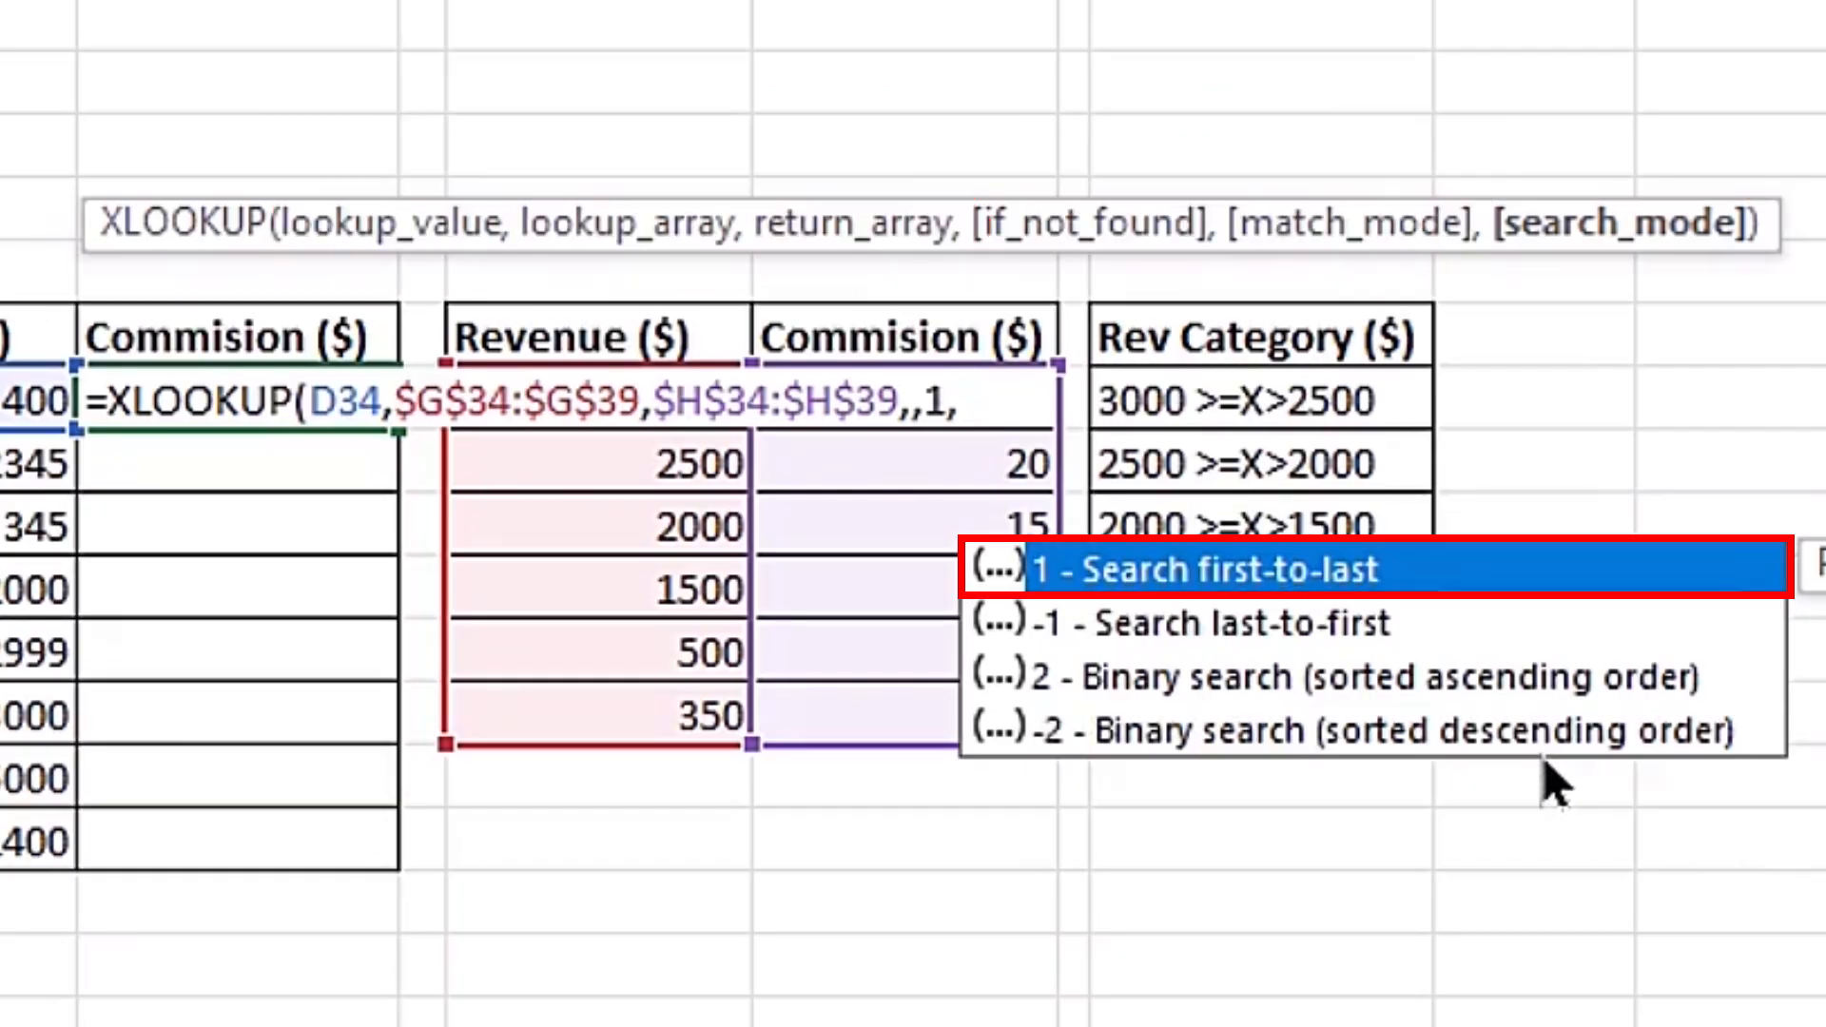
{"action": "key", "text": "BackSpace"}
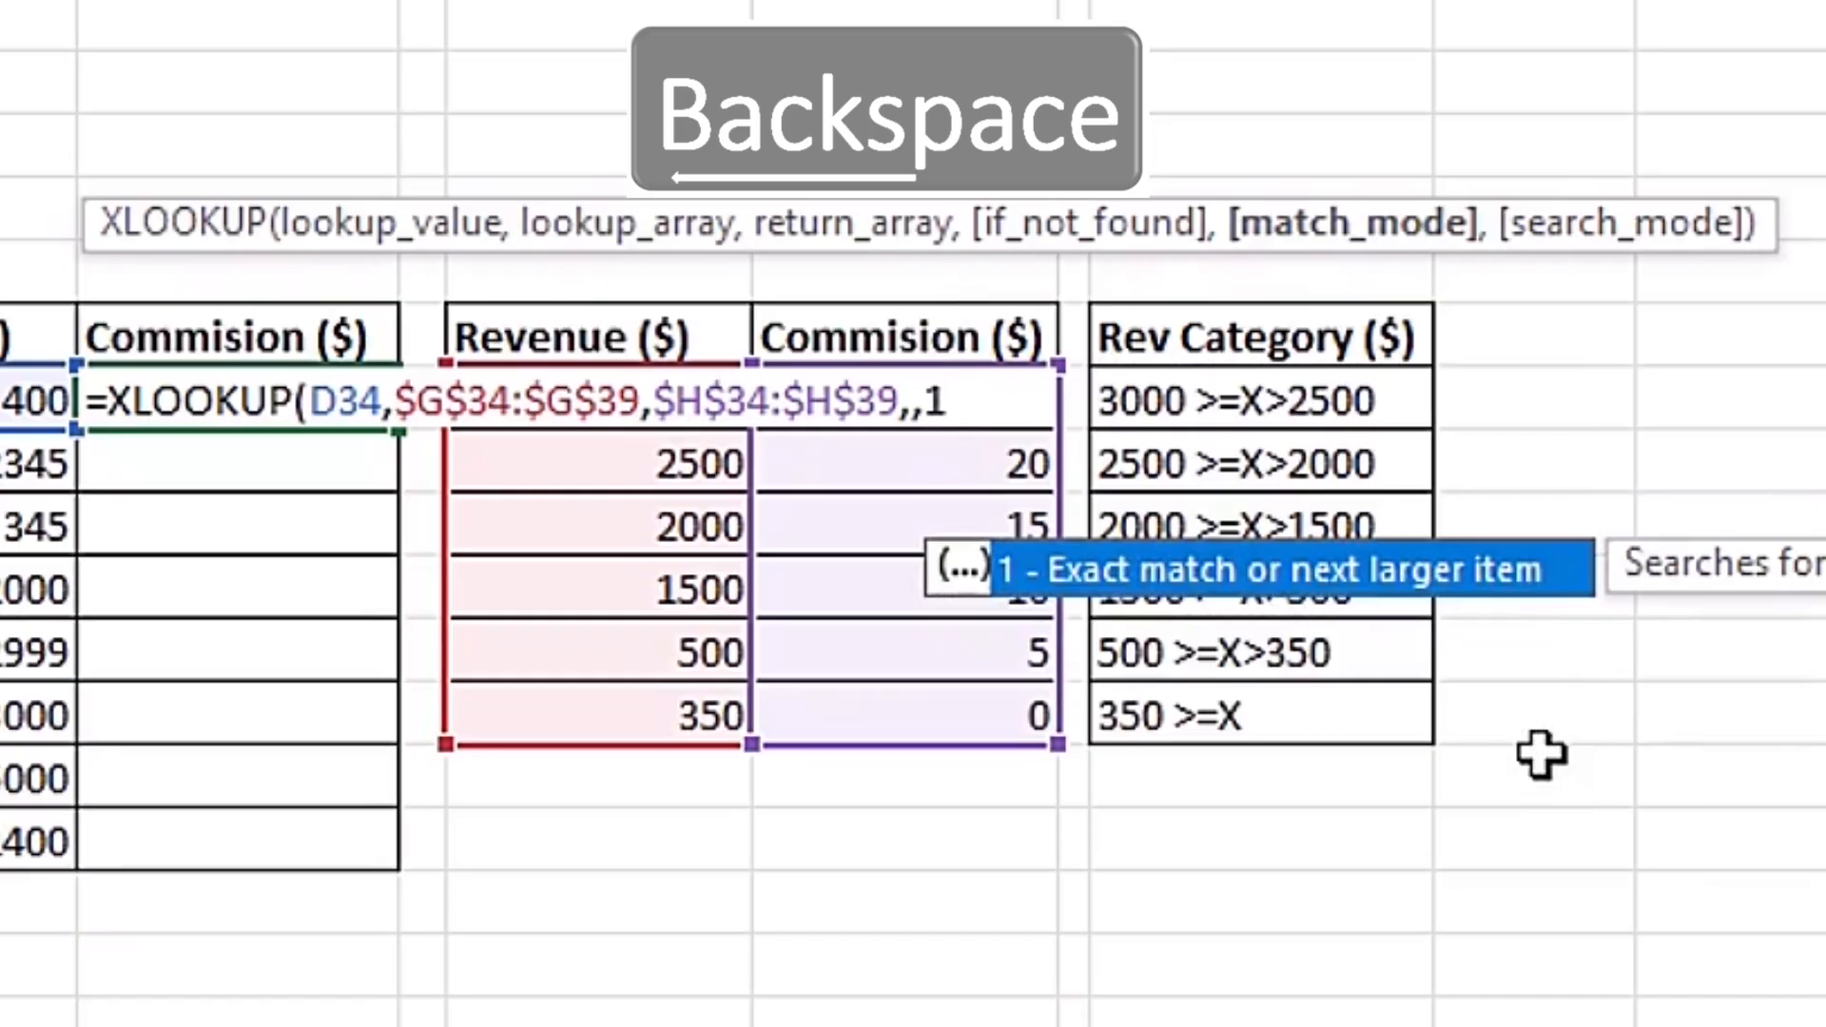
{"action": "type", "text": ")"}
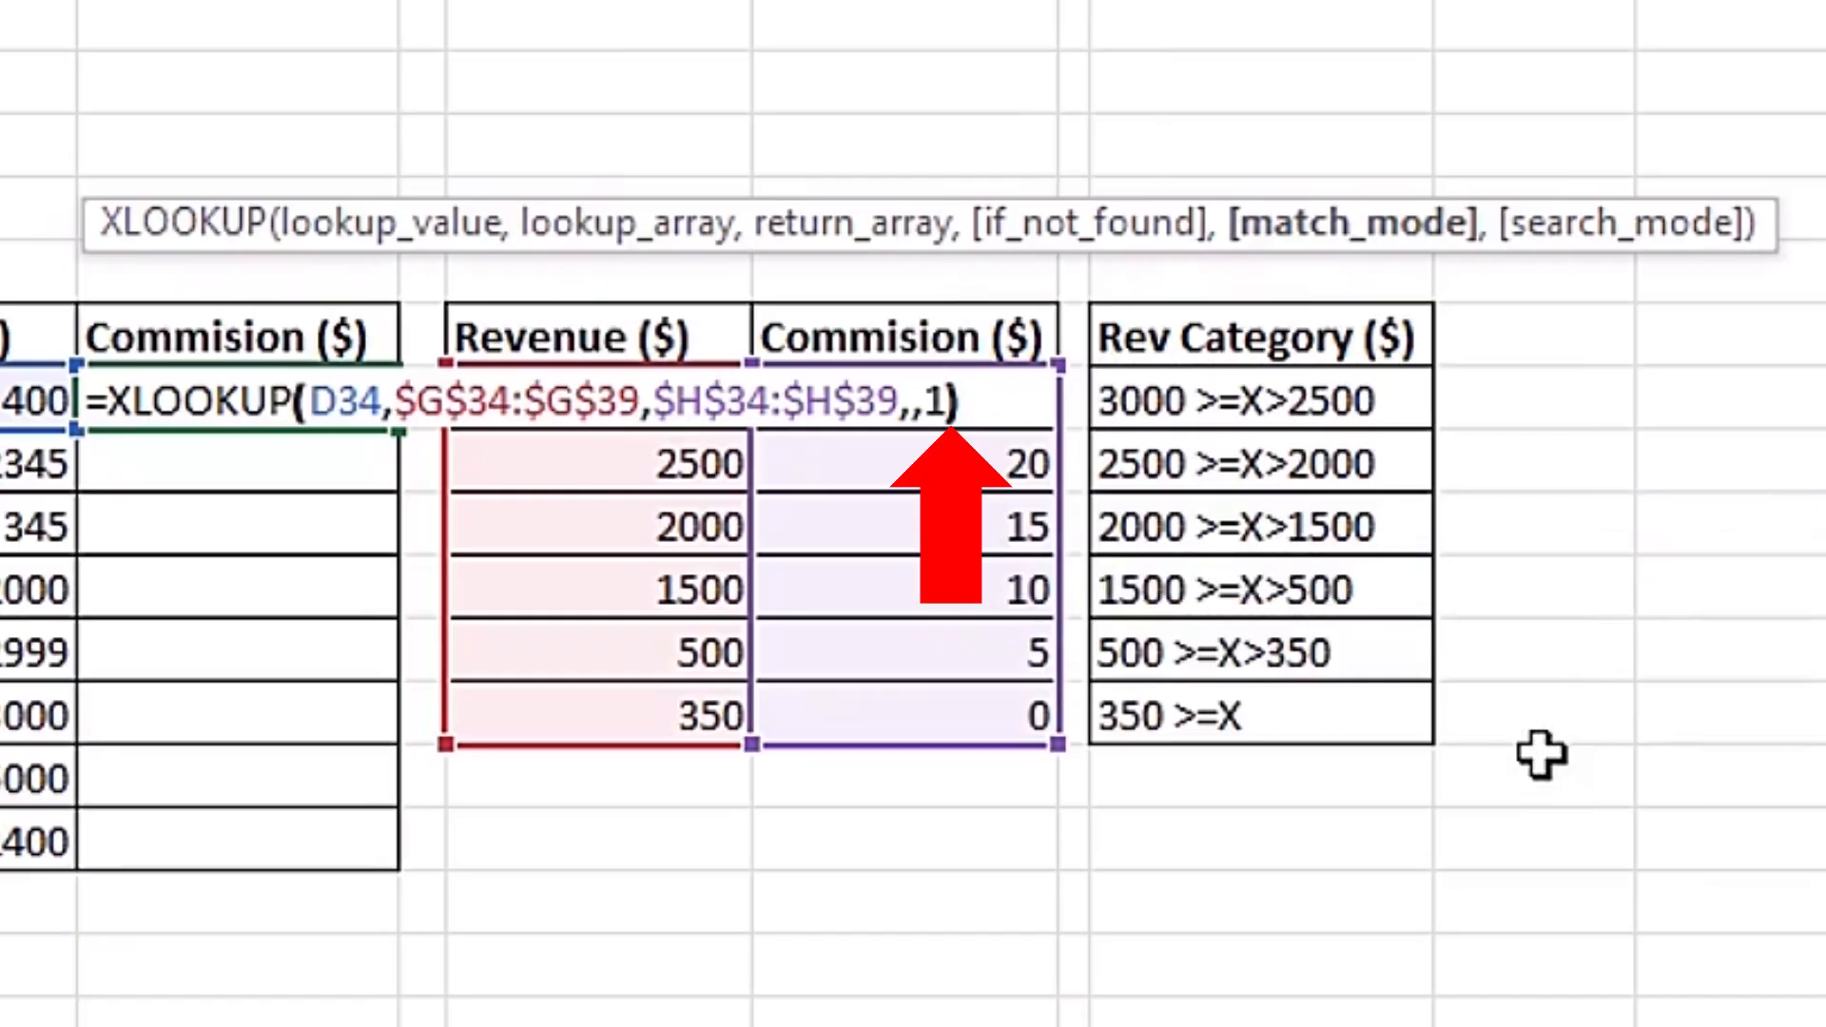
{"action": "key", "text": "ctrl+Return"}
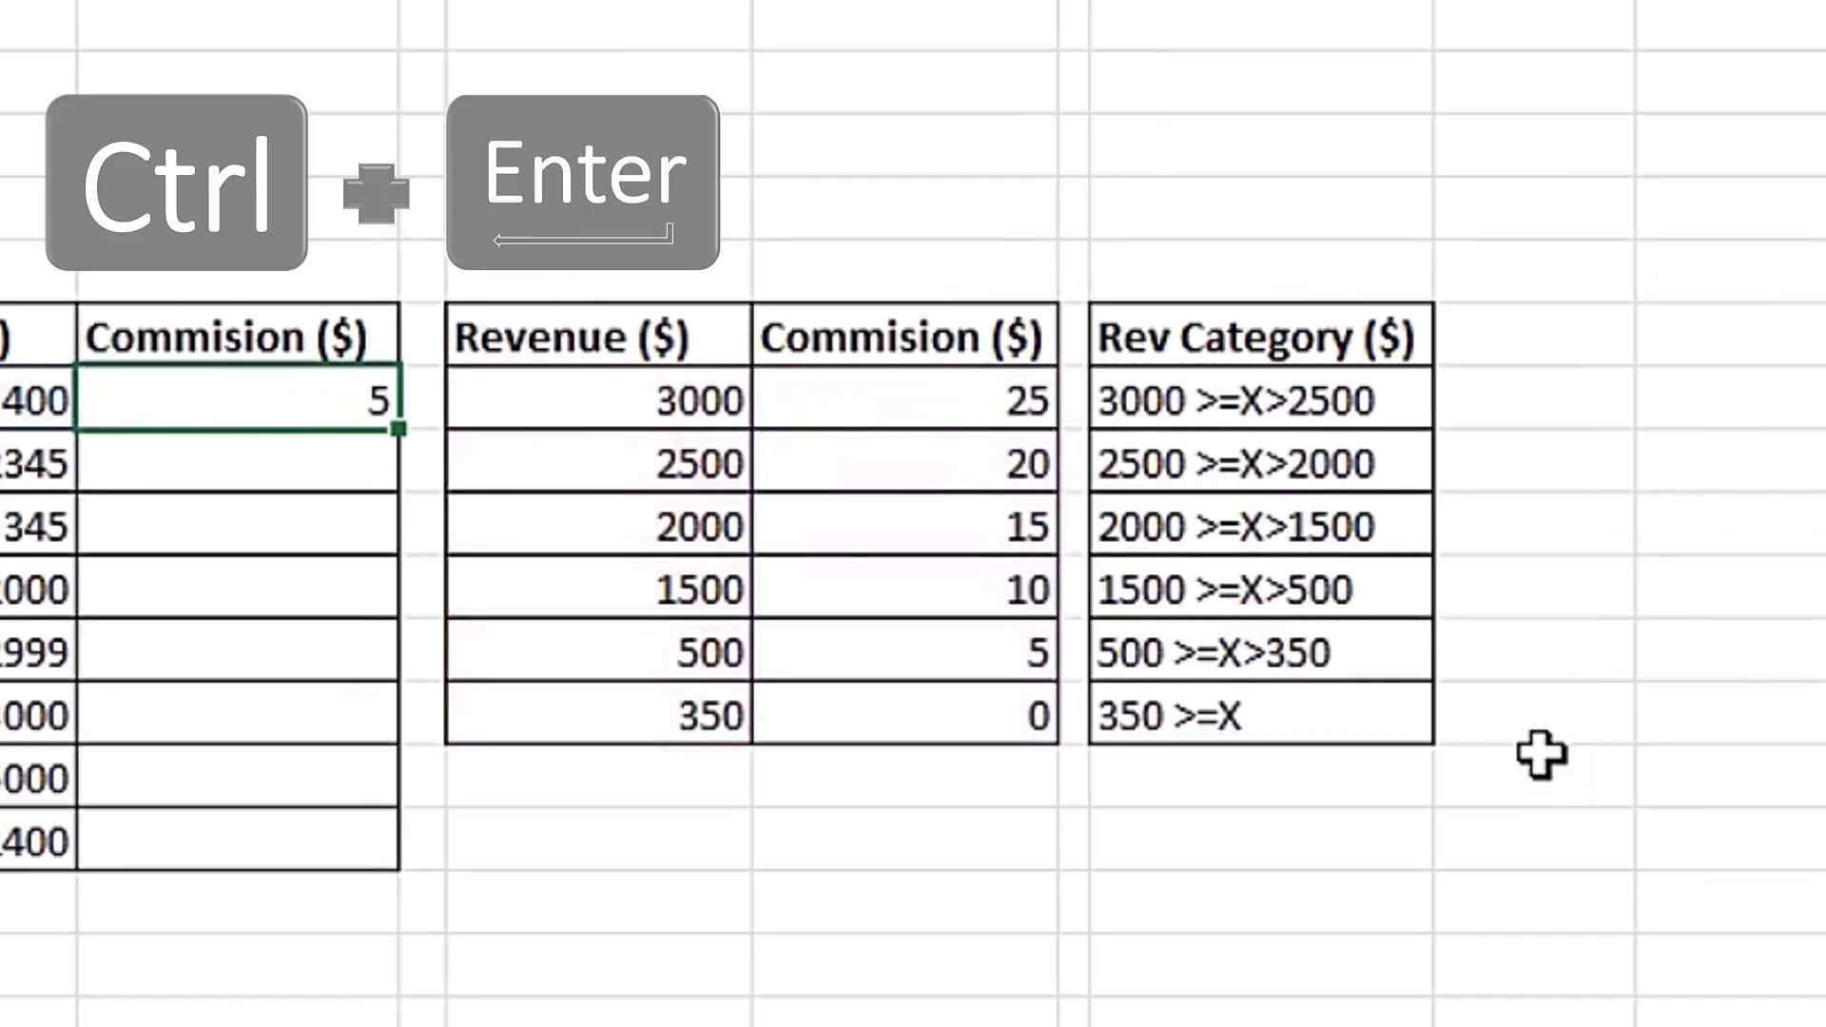
{"action": "left_click_drag", "start_coordinate": [398, 429], "coordinate": [401, 894]}
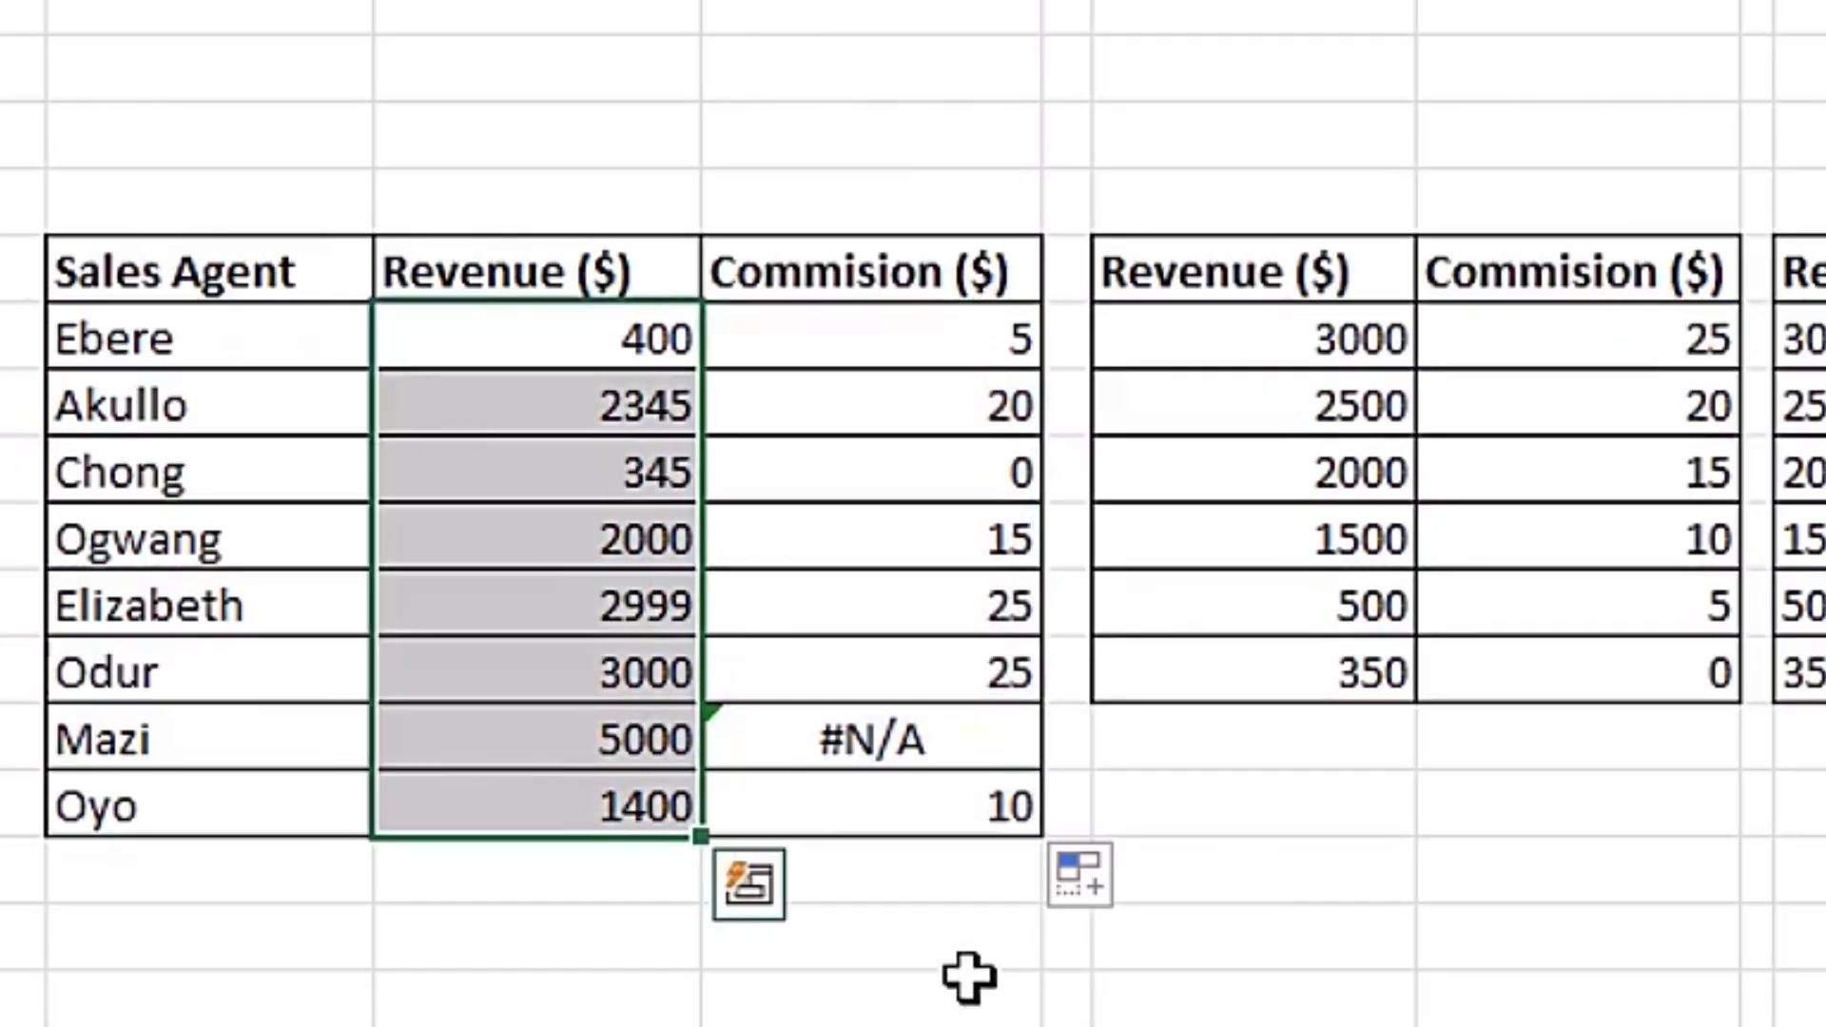
Check the commissions returned for the revenues in D34 and D36 against the adjacent revenue and commission lookup table.
{"action": "left_click", "coordinate": [473, 340]}
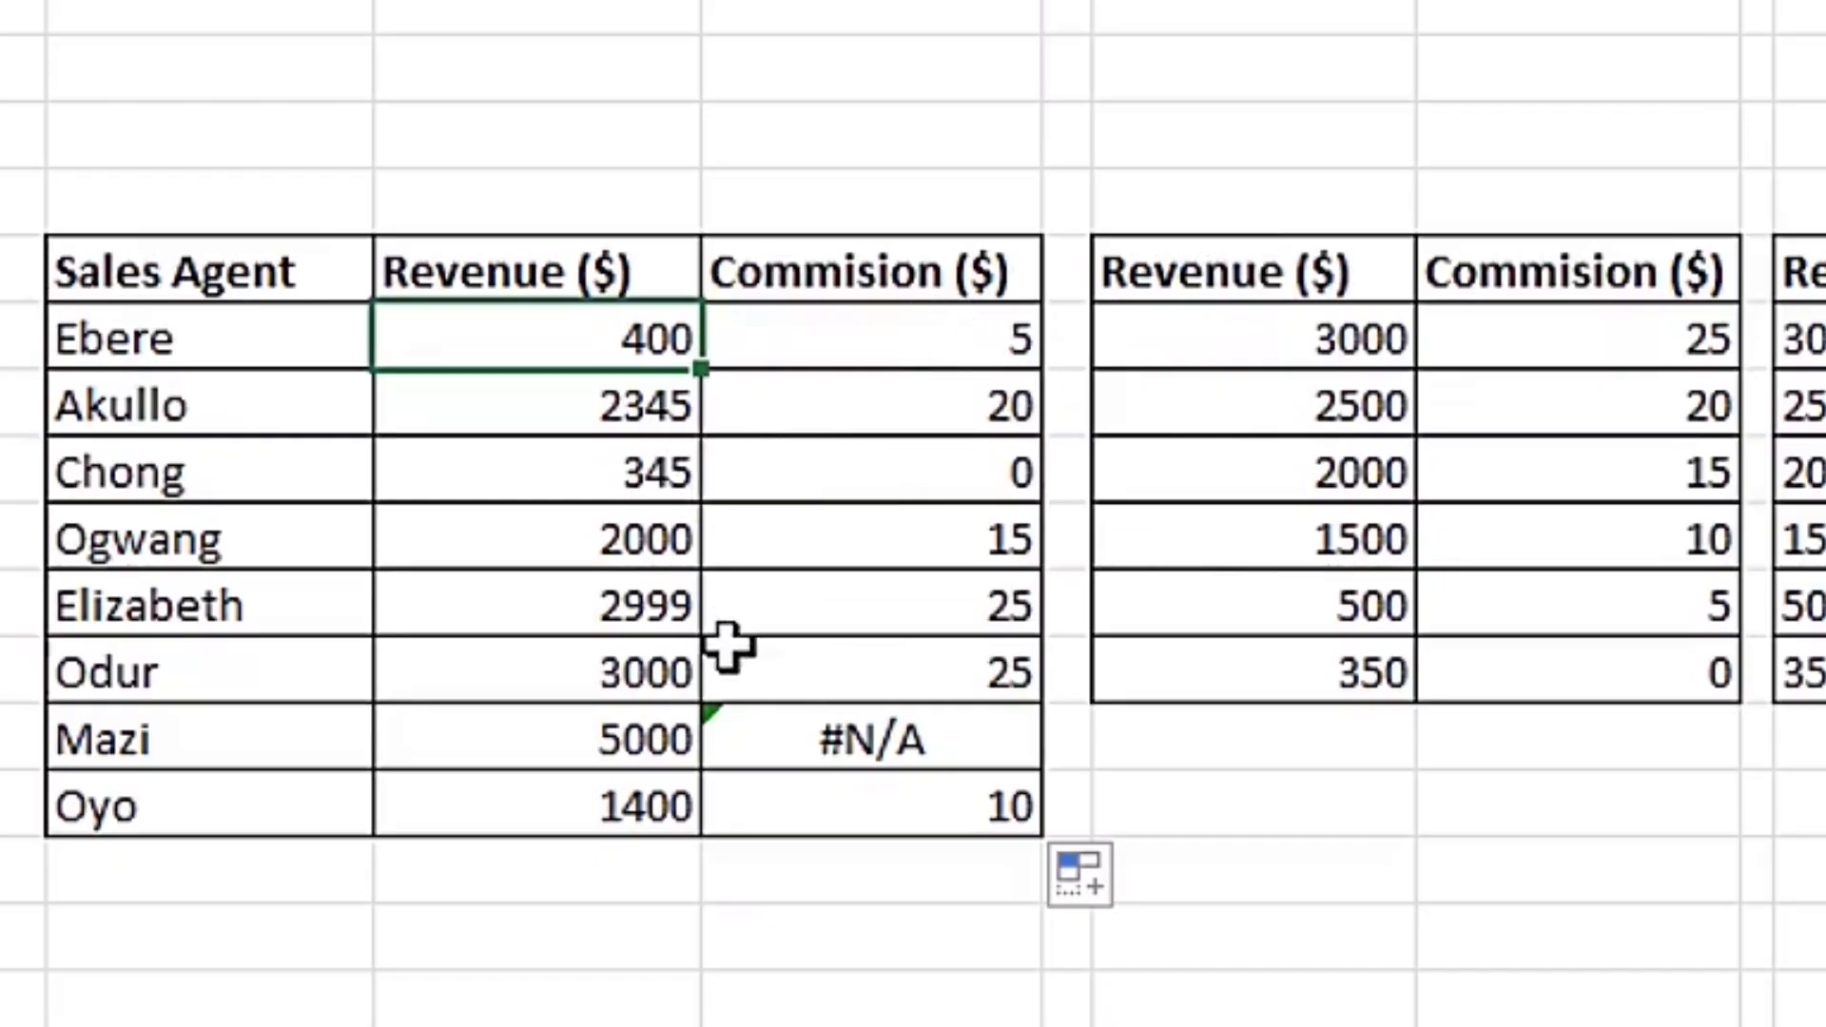
{"action": "left_click", "coordinate": [540, 473]}
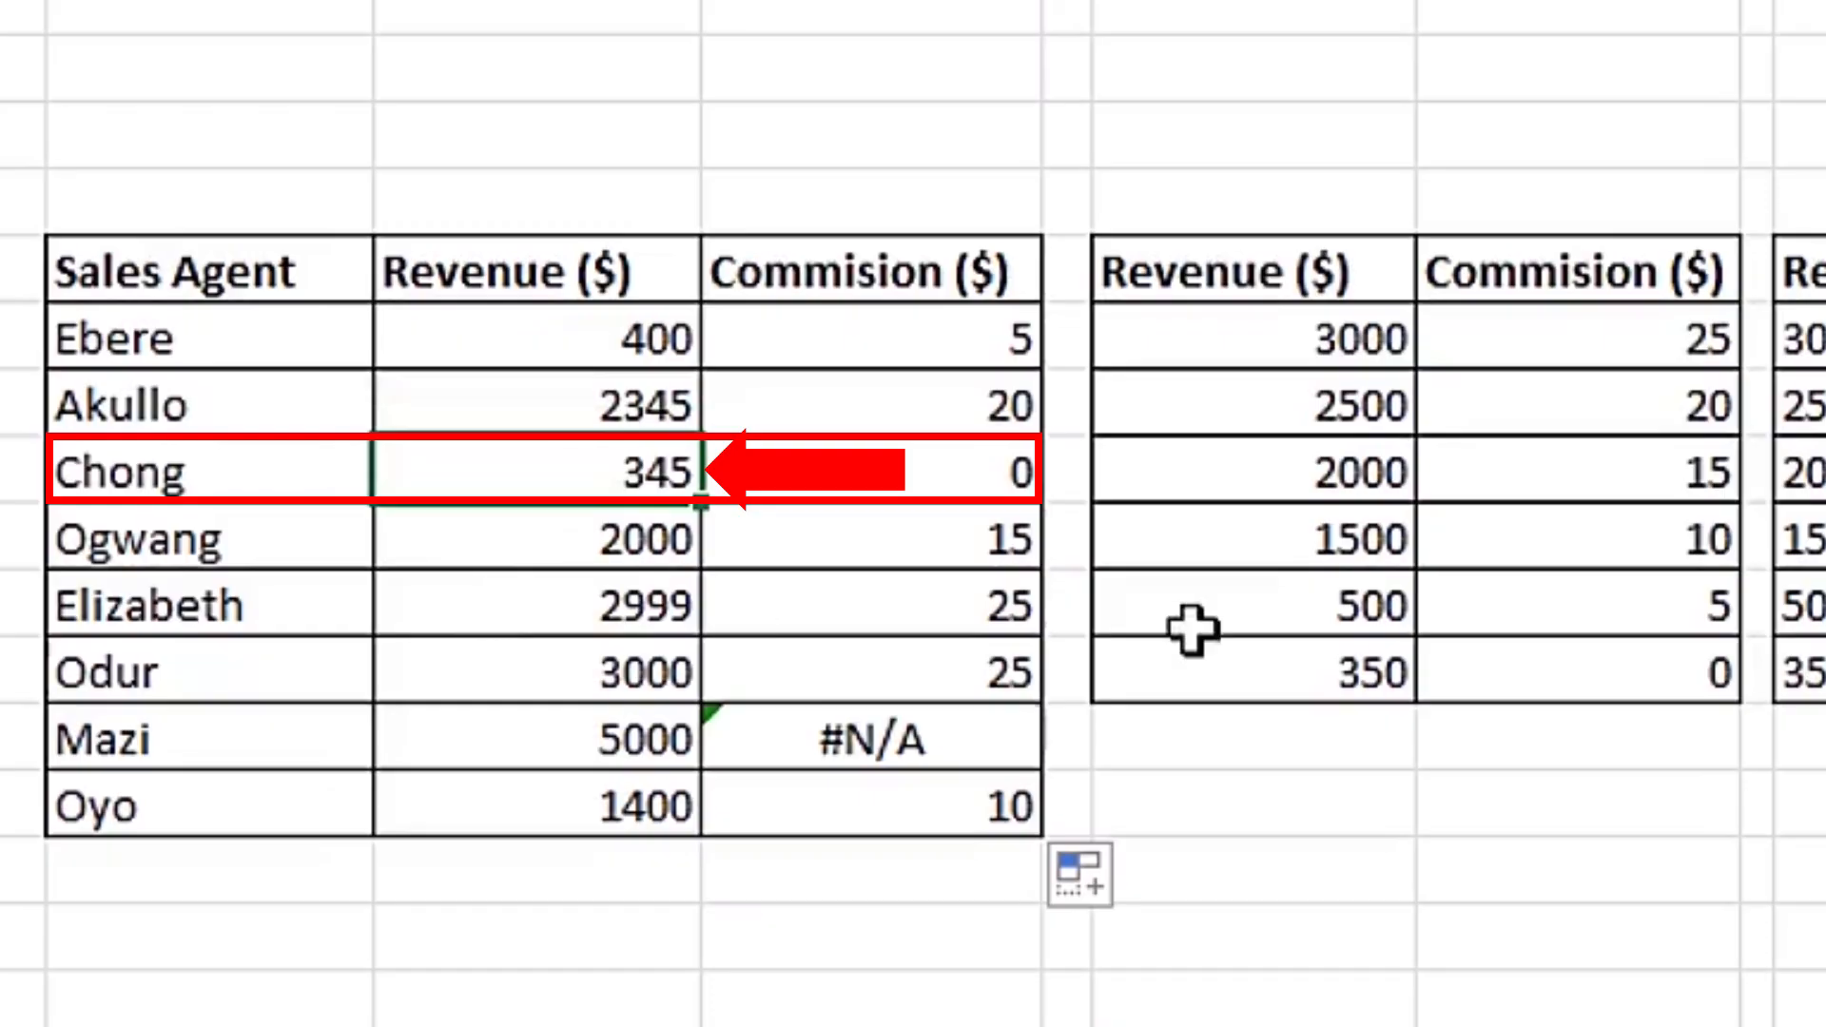